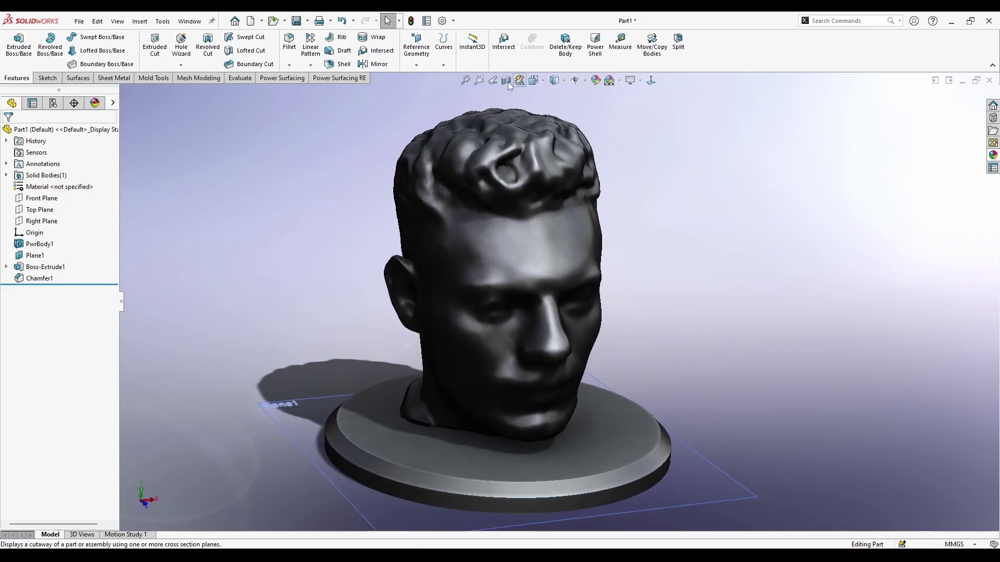
Step: Section the head and base along the Right Plane to inspect the solid interior, and discard the section view
click(506, 81)
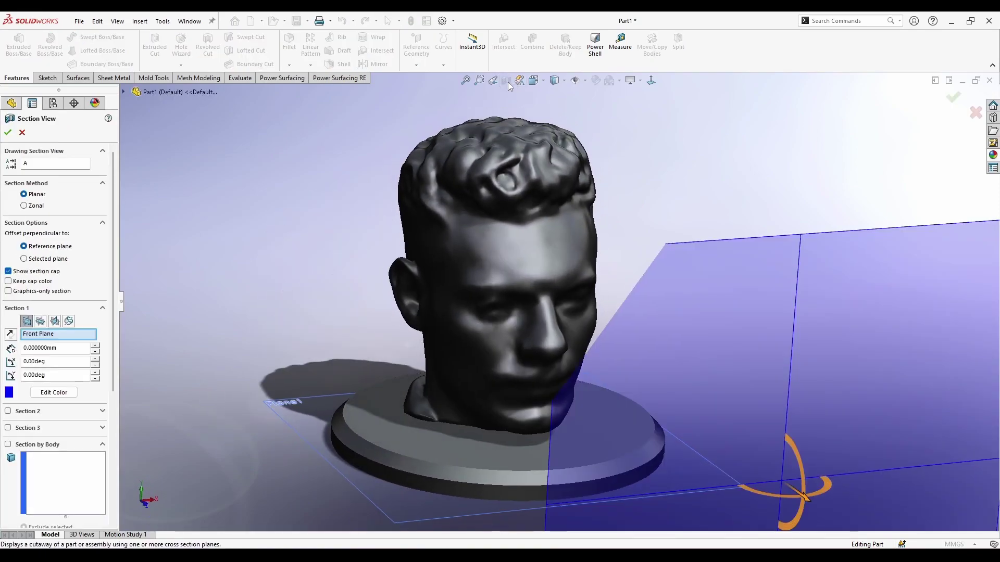
click(55, 323)
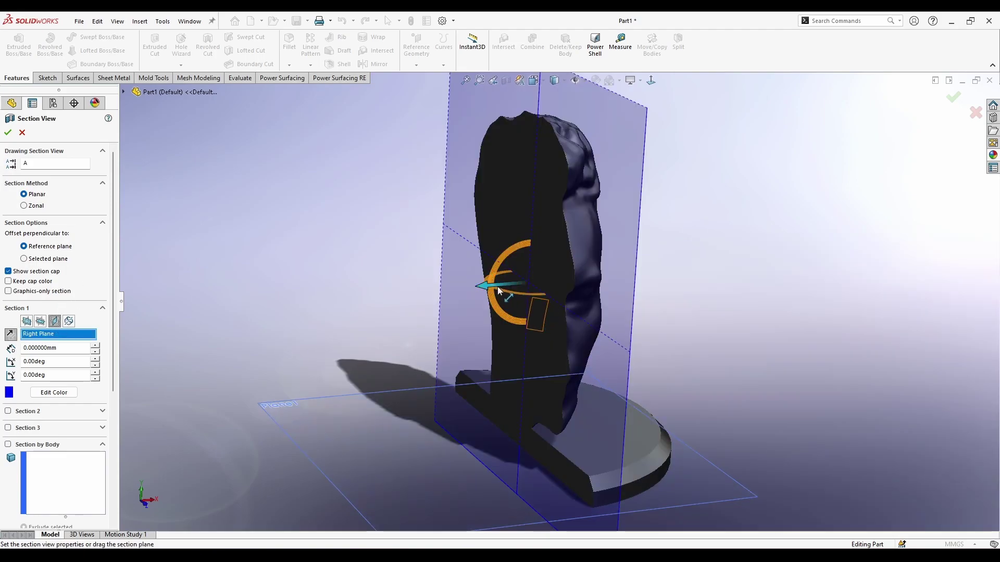
drag(514, 294, 470, 215)
click(23, 132)
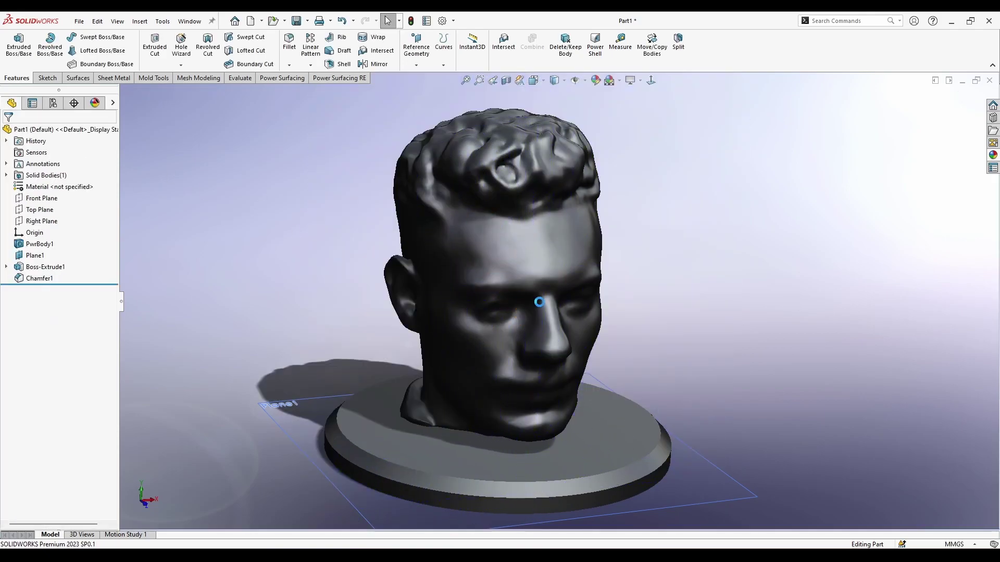
middle_drag(692, 355, 748, 344)
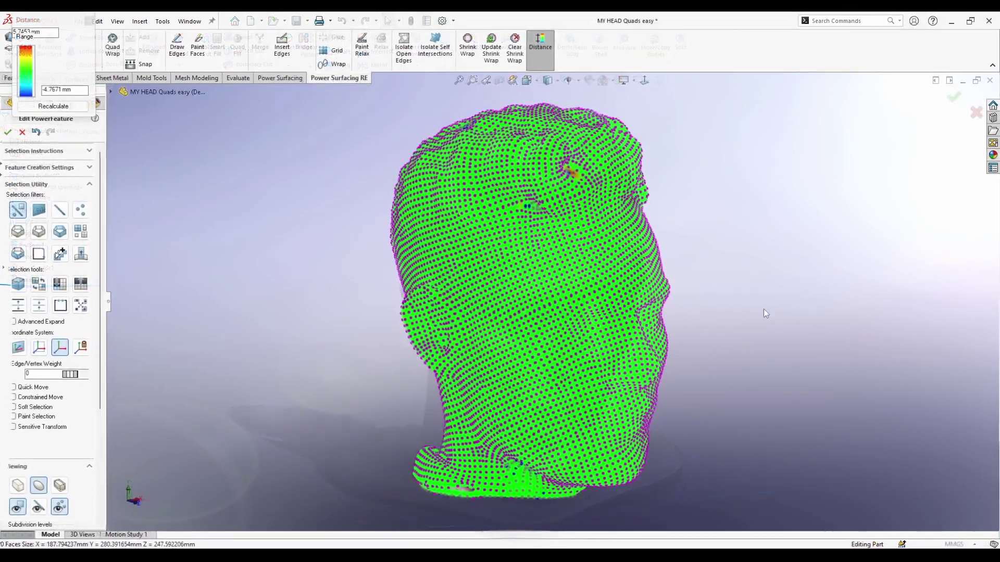
middle_drag(769, 308, 380, 288)
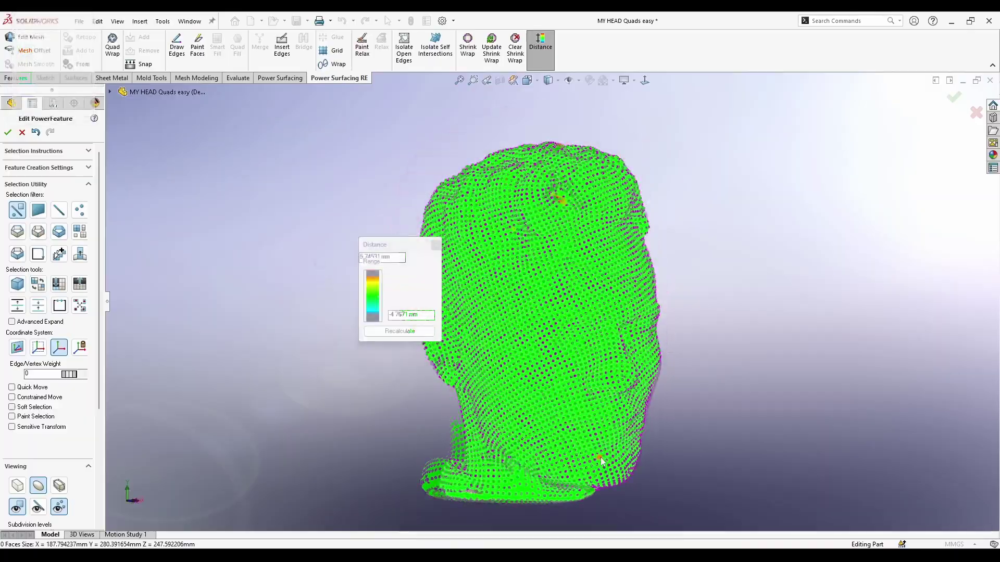
middle_drag(602, 461, 651, 463)
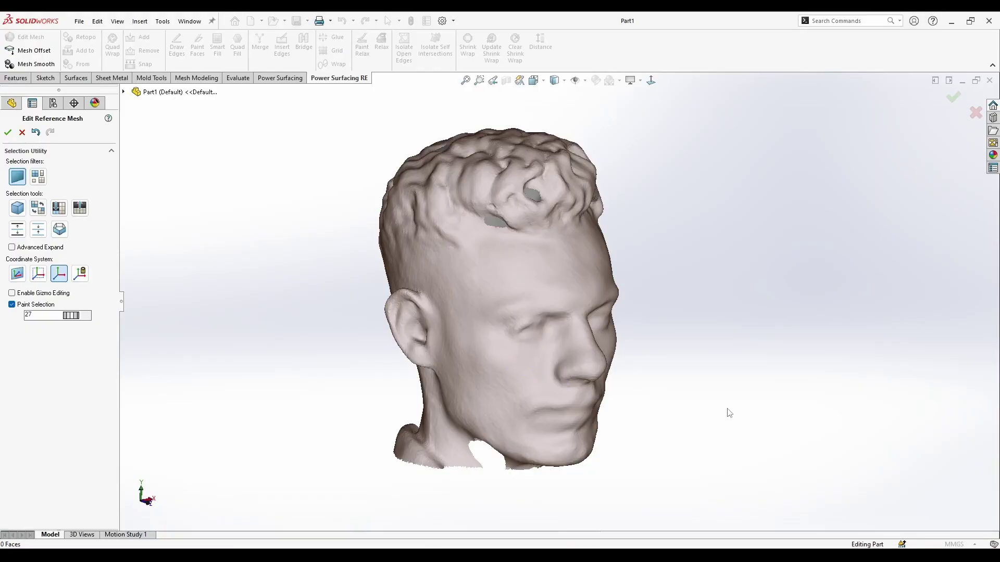
Step: Examine the scanned head's reference mesh from all sides for holes, including the hair, neck and bottom rim
mouse_move(732, 412)
middle_down()
mouse_move(761, 382)
mouse_move(722, 414)
middle_up()
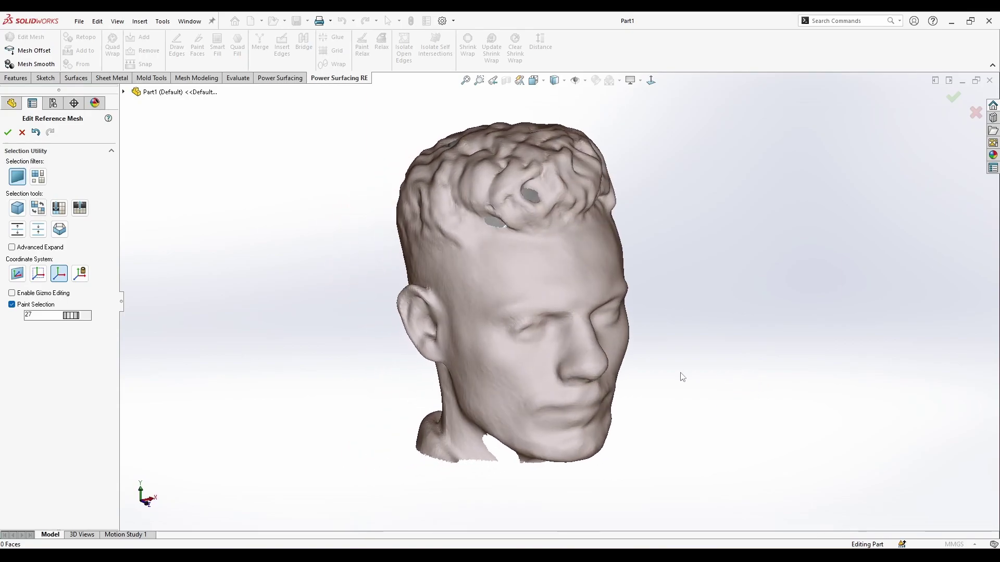
mouse_move(679, 377)
middle_down()
mouse_move(708, 380)
mouse_move(679, 440)
mouse_move(643, 471)
mouse_move(665, 473)
mouse_move(697, 360)
mouse_move(708, 208)
mouse_move(696, 462)
mouse_move(627, 346)
mouse_move(604, 235)
middle_up()
scroll(551, 337, down, 2)
mouse_move(516, 435)
middle_down()
mouse_move(507, 337)
mouse_move(627, 406)
mouse_move(632, 429)
mouse_move(605, 326)
mouse_move(513, 265)
mouse_move(633, 308)
mouse_move(567, 275)
mouse_move(418, 324)
mouse_move(507, 256)
mouse_move(815, 168)
mouse_move(881, 233)
middle_up()
mouse_move(483, 184)
middle_down()
mouse_move(524, 264)
mouse_move(495, 214)
mouse_move(719, 371)
mouse_move(758, 322)
mouse_move(585, 416)
mouse_move(487, 391)
mouse_move(659, 417)
mouse_move(703, 462)
mouse_move(682, 274)
mouse_move(684, 330)
mouse_move(734, 462)
mouse_move(763, 495)
mouse_move(452, 411)
mouse_move(482, 328)
mouse_move(479, 217)
mouse_move(529, 279)
mouse_move(532, 336)
mouse_move(476, 160)
middle_up()
scroll(703, 463, down, 3)
scroll(684, 329, up, 2)
scroll(560, 115, down, 3)
scroll(560, 115, up, 2)
middle_drag(519, 198, 375, 471)
scroll(452, 492, down, 3)
scroll(790, 457, up, 2)
mouse_move(790, 458)
middle_down()
mouse_move(816, 417)
mouse_move(802, 447)
middle_up()
scroll(737, 326, up, 1)
scroll(765, 238, down, 1)
middle_drag(767, 243, 672, 255)
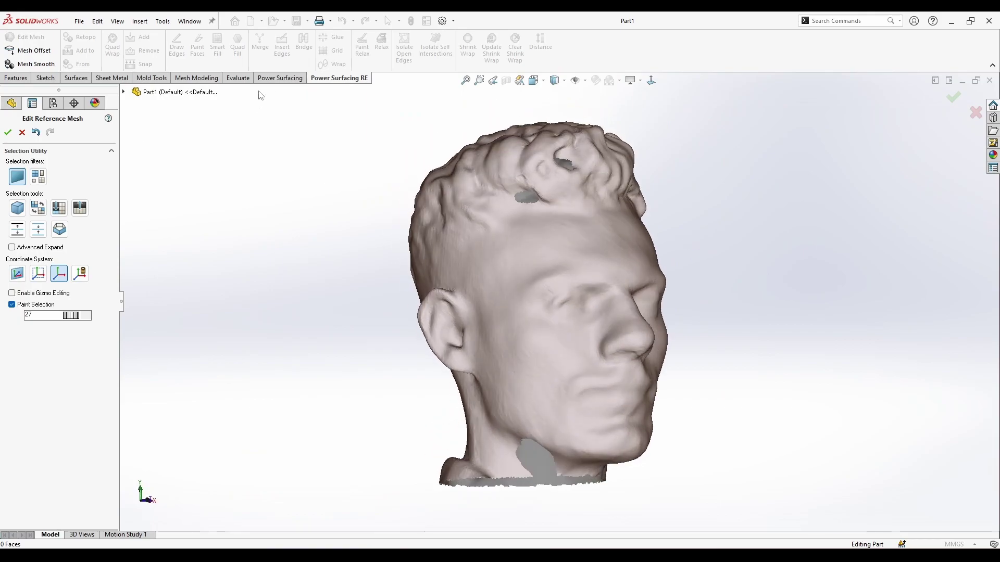
middle_drag(746, 265, 711, 121)
scroll(620, 337, down, 3)
middle_drag(556, 259, 279, 115)
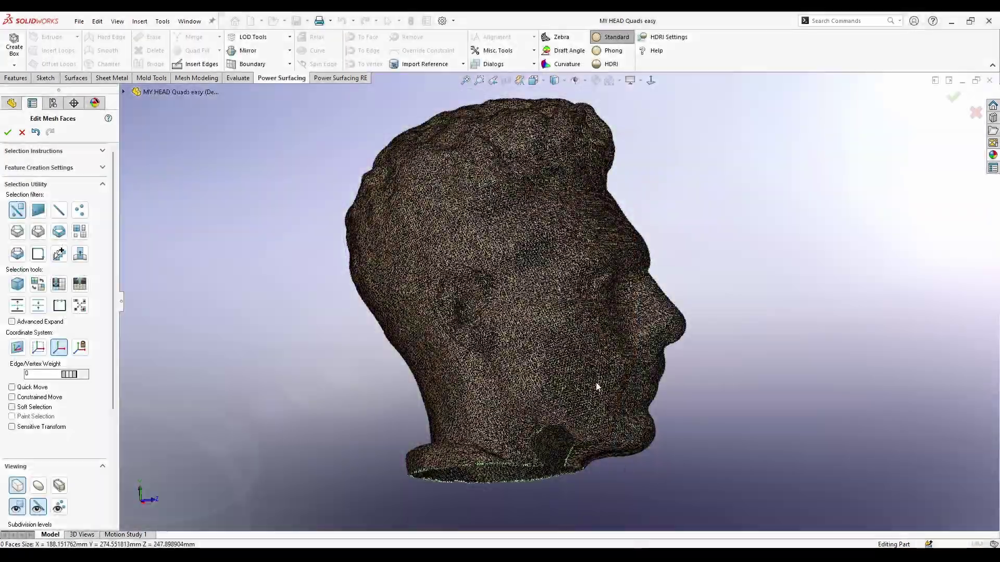
Step: Examine the dense mesh faces and open edges of the head around the hair, back of the head and neck
middle_drag(599, 384, 645, 329)
scroll(486, 213, down, 10)
scroll(487, 379, up, 4)
scroll(602, 417, up, 8)
scroll(658, 404, up, 10)
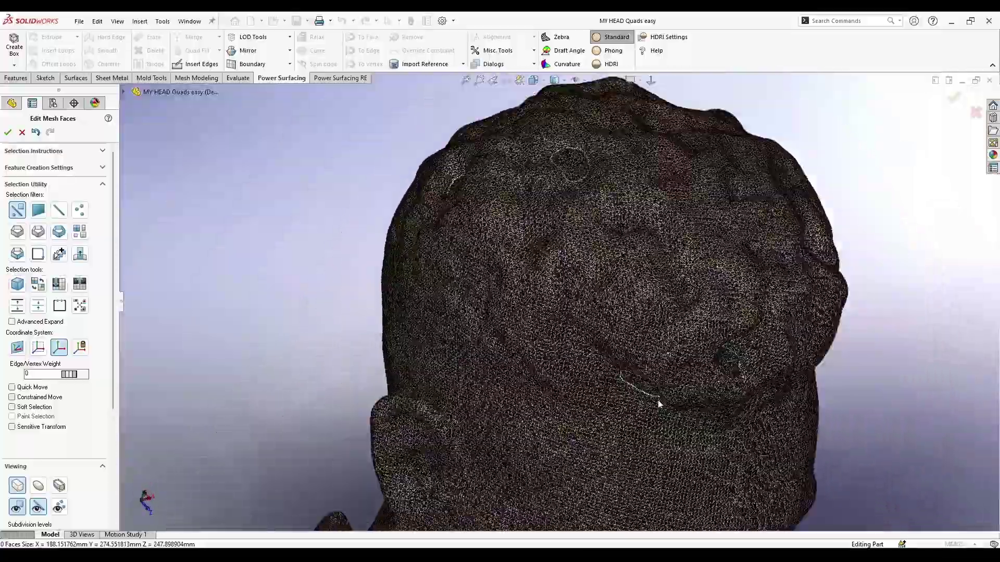
middle_drag(482, 388, 372, 386)
scroll(609, 365, down, 2)
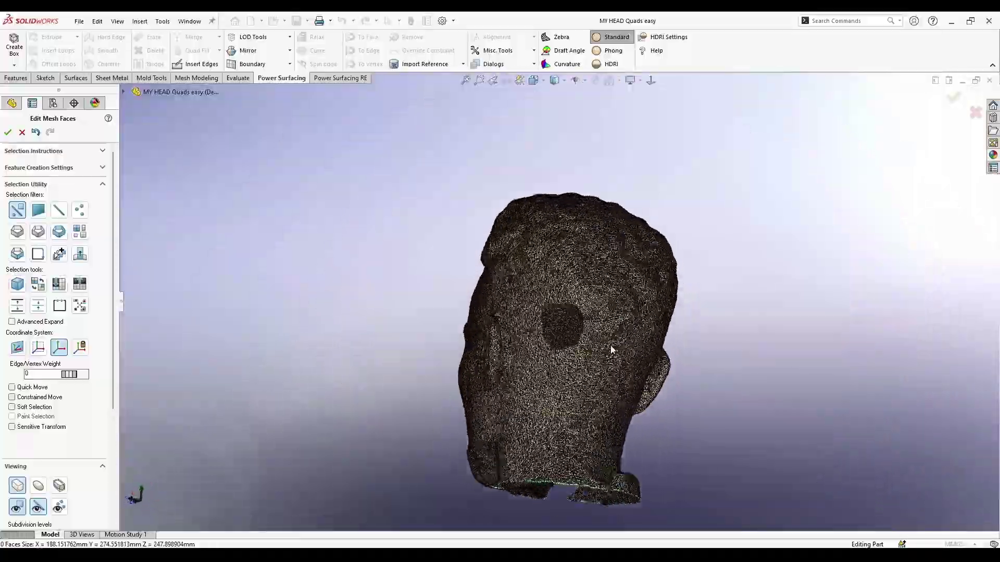
middle_drag(617, 427, 357, 355)
scroll(615, 420, down, 1)
middle_drag(615, 420, 561, 194)
scroll(560, 194, down, 10)
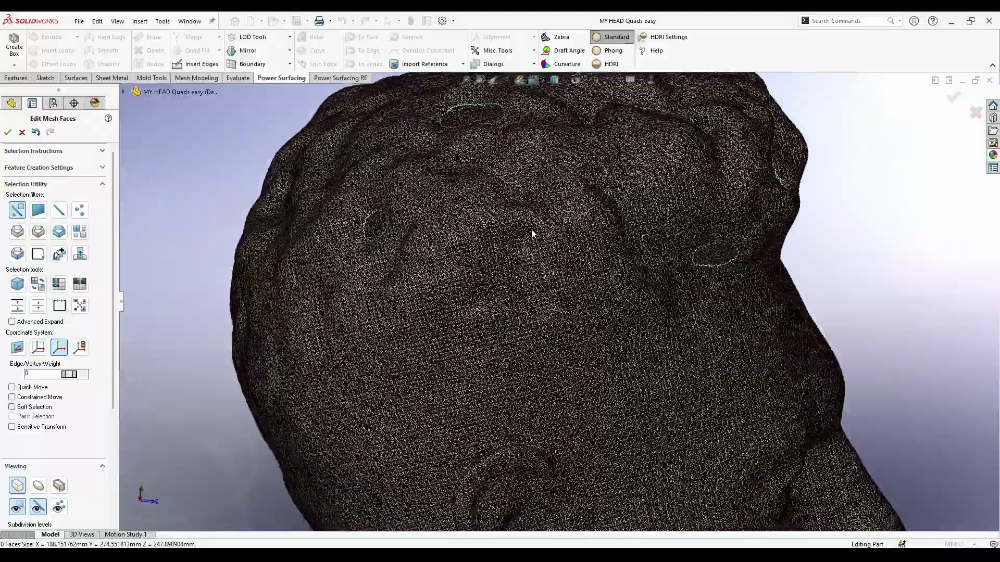
scroll(616, 464, up, 6)
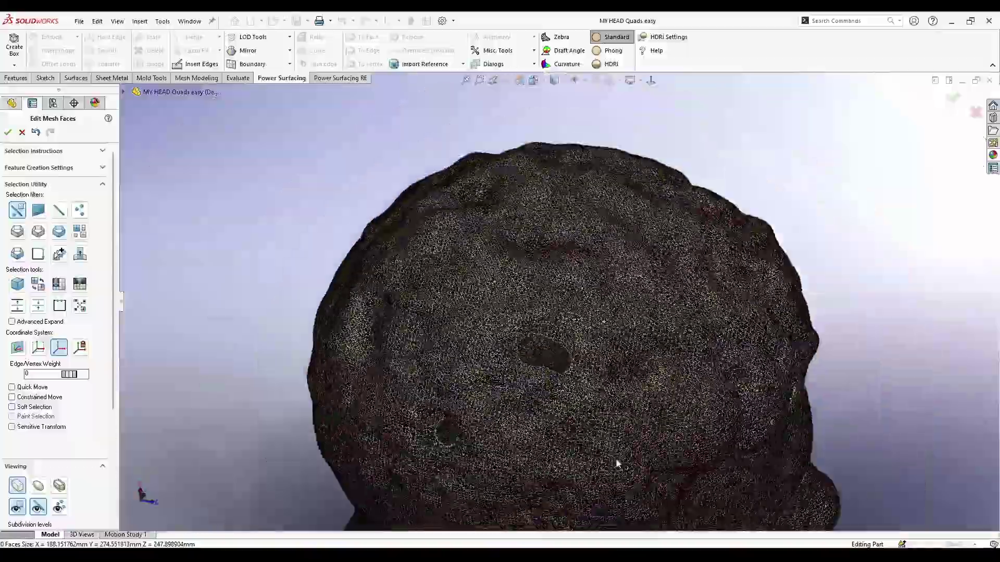
middle_drag(616, 464, 606, 216)
scroll(623, 376, up, 2)
scroll(622, 404, down, 4)
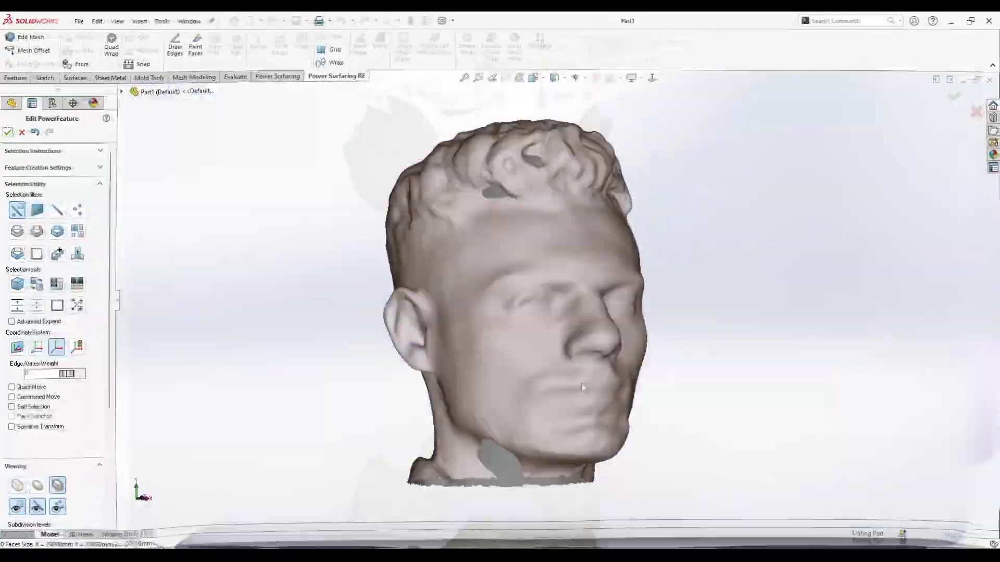
Step: Quad Wrap the head's reference mesh at 1.5% and 0°, with Mesh is not Closed and Five Sided enabled
middle_drag(582, 386, 585, 375)
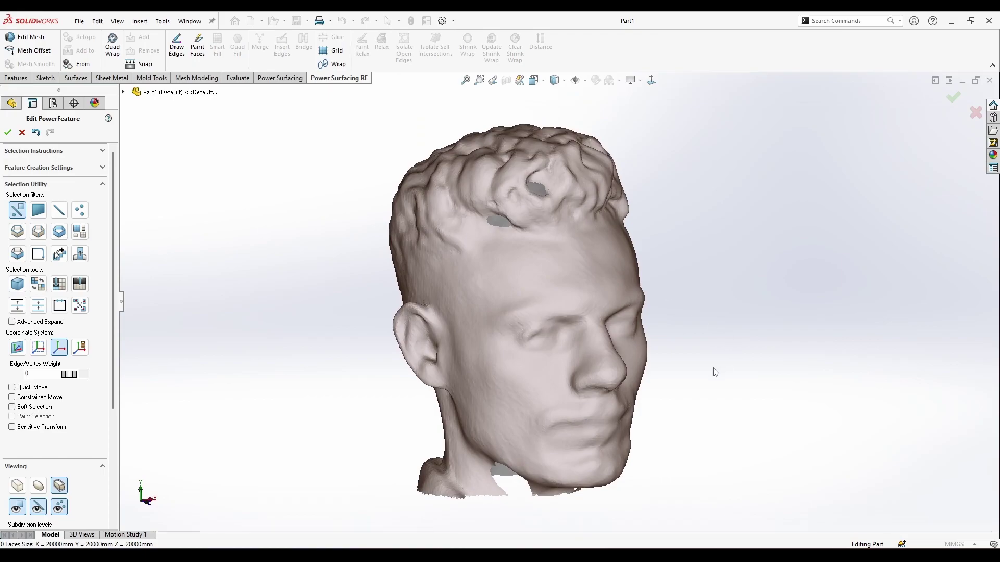
middle_drag(714, 369, 687, 393)
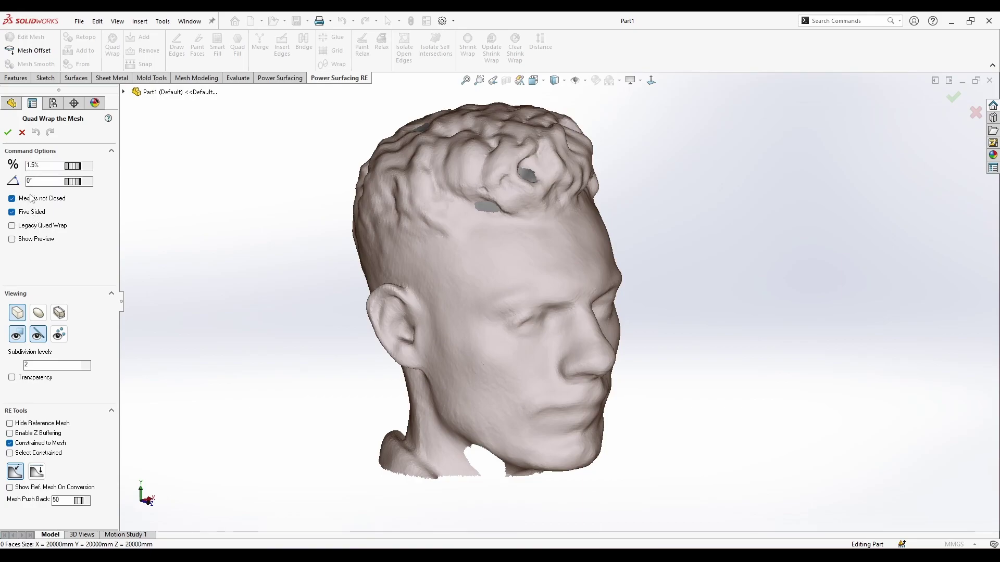
click(8, 132)
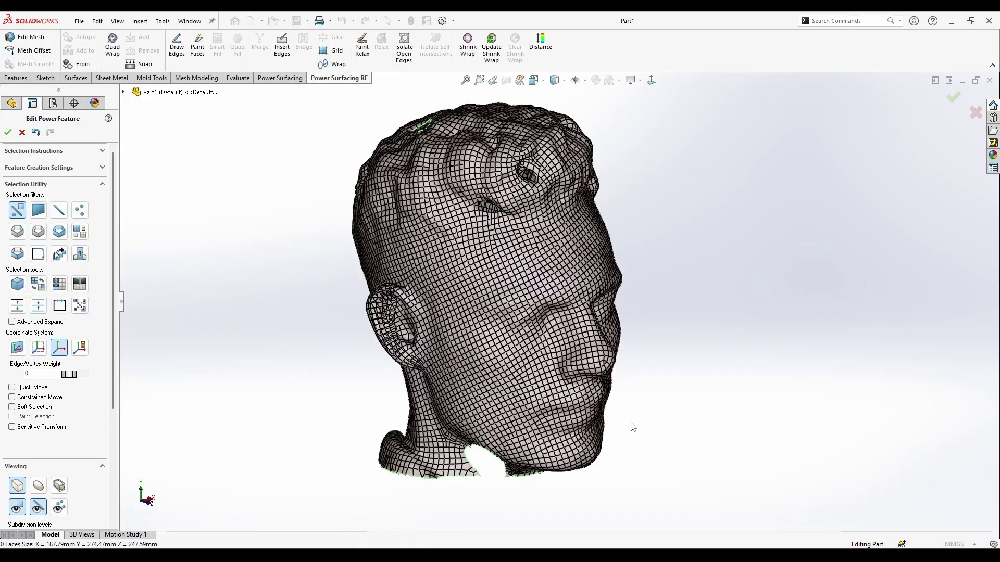
Step: Examine the quad-wrapped head mesh from all sides, checking the open boundaries in the hair and neck
middle_drag(688, 343, 507, 332)
scroll(507, 222, down, 3)
scroll(487, 268, up, 1)
scroll(556, 170, down, 5)
middle_drag(557, 170, 526, 439)
scroll(514, 242, up, 2)
scroll(526, 439, up, 4)
middle_drag(557, 288, 600, 417)
scroll(606, 323, down, 2)
middle_drag(607, 323, 725, 310)
scroll(495, 130, down, 3)
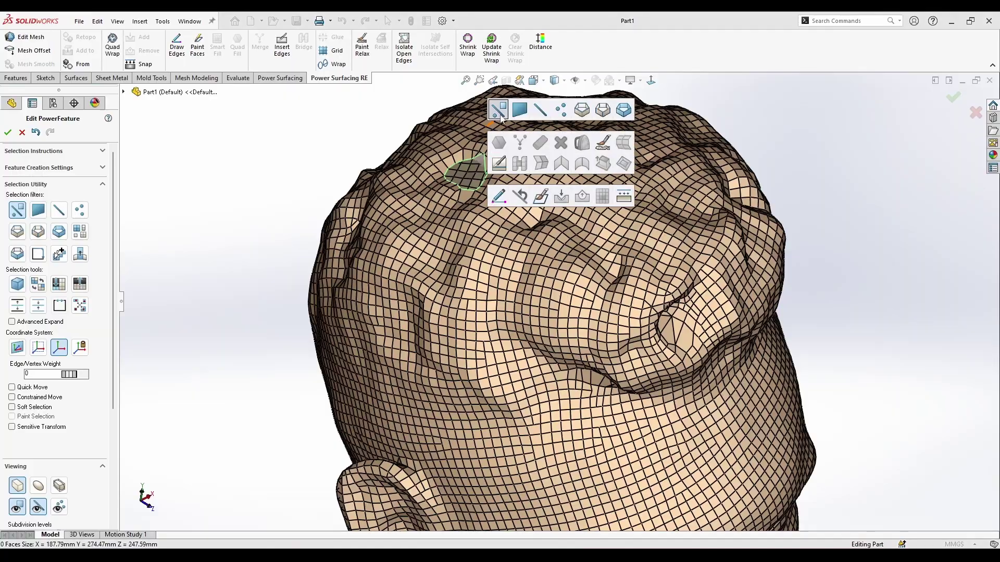
middle_drag(501, 118, 573, 308)
scroll(572, 308, up, 4)
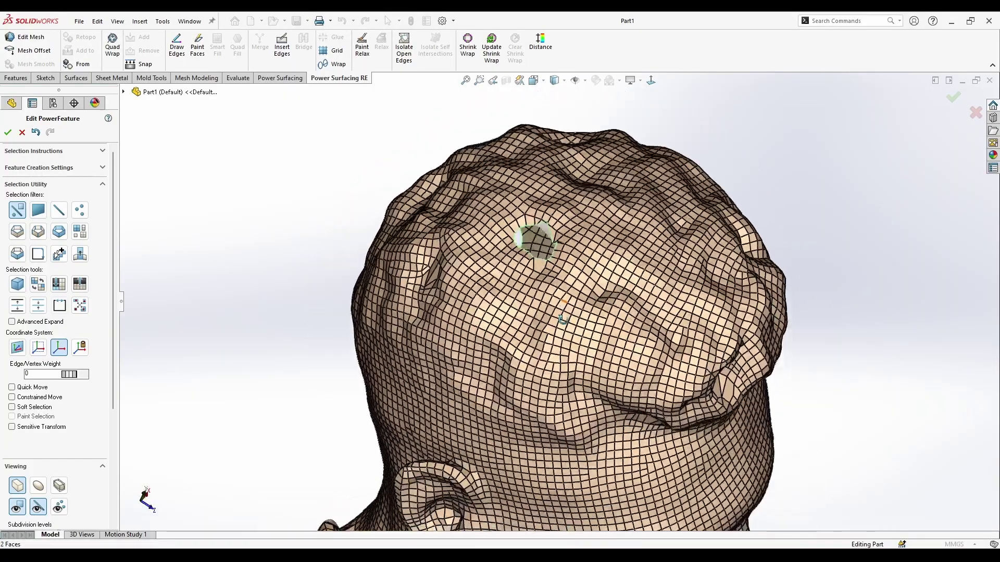
middle_drag(587, 389, 571, 222)
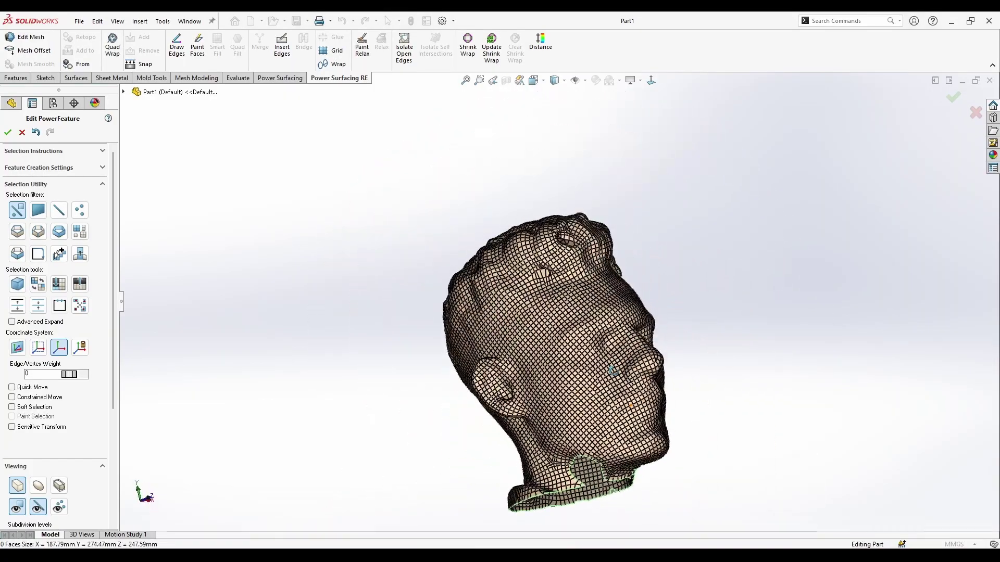
middle_drag(613, 373, 534, 237)
Step: Try to close the hole on top of the head with Quad Fill from a selected boundary edge
scroll(552, 388, down, 10)
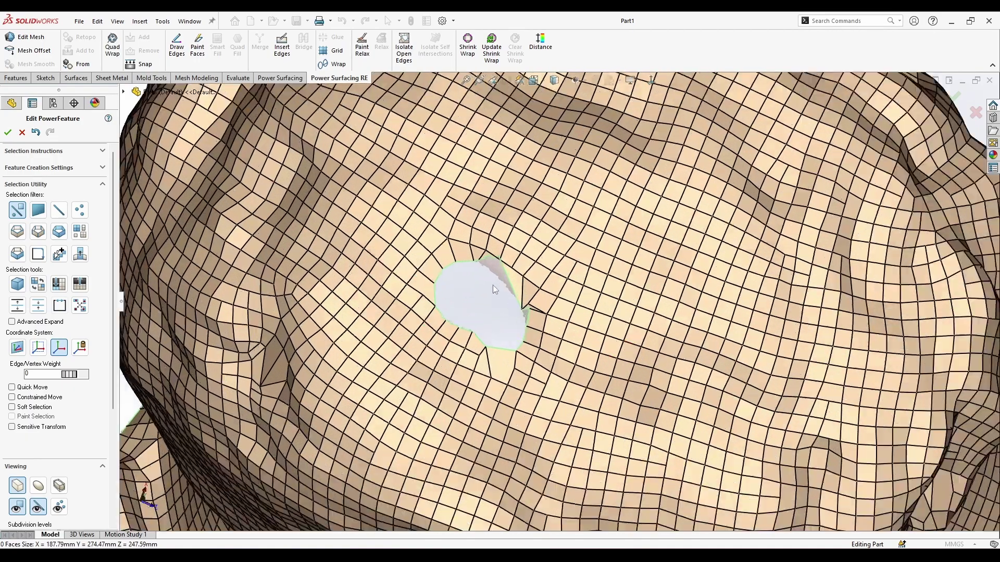
scroll(532, 282, down, 5)
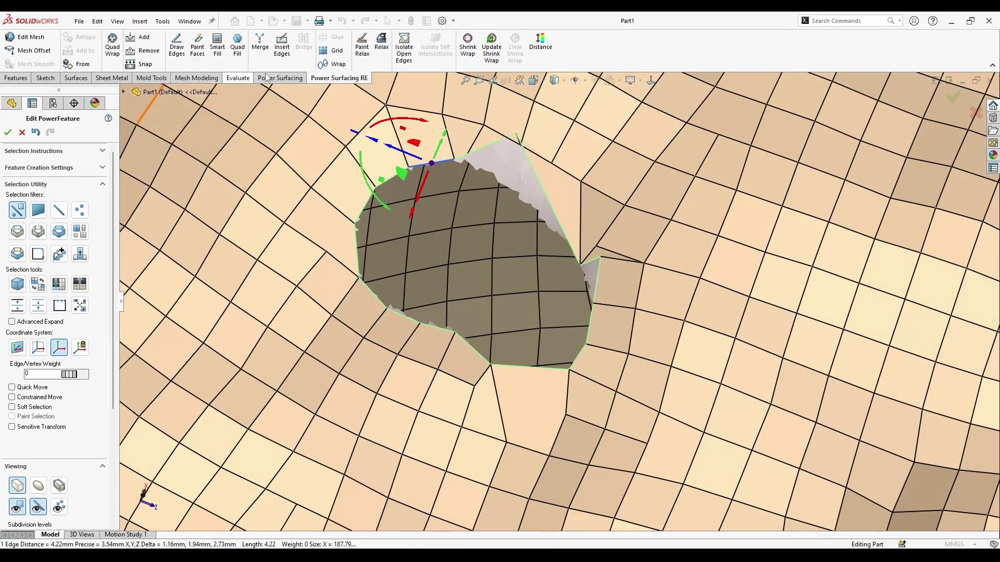
click(579, 308)
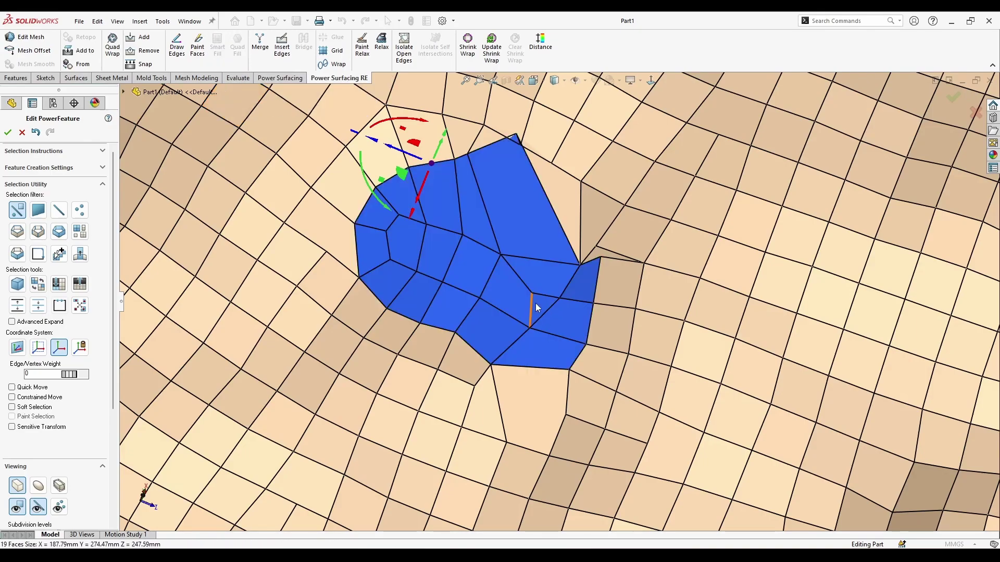
middle_drag(524, 302, 534, 214)
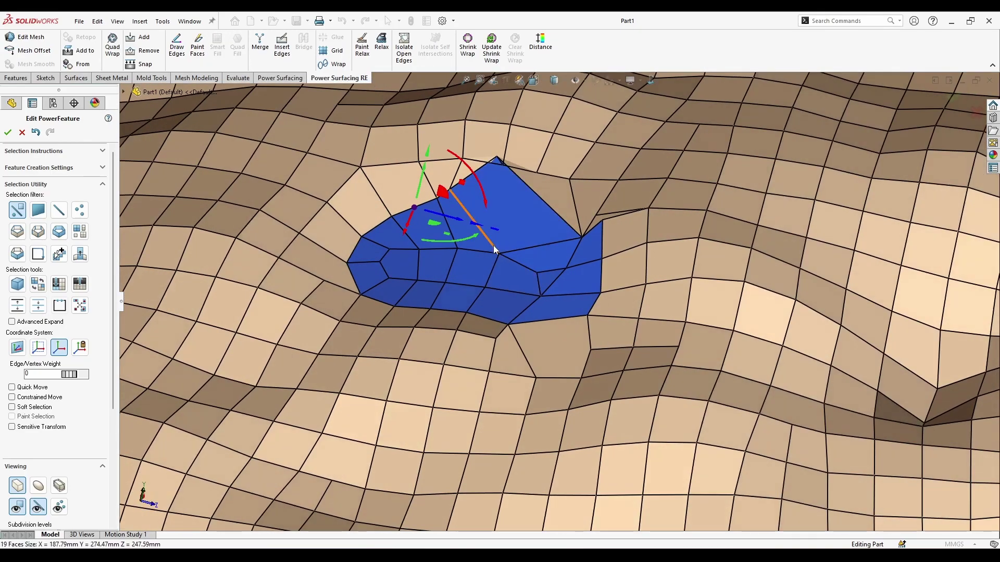
middle_drag(494, 250, 538, 189)
click(565, 179)
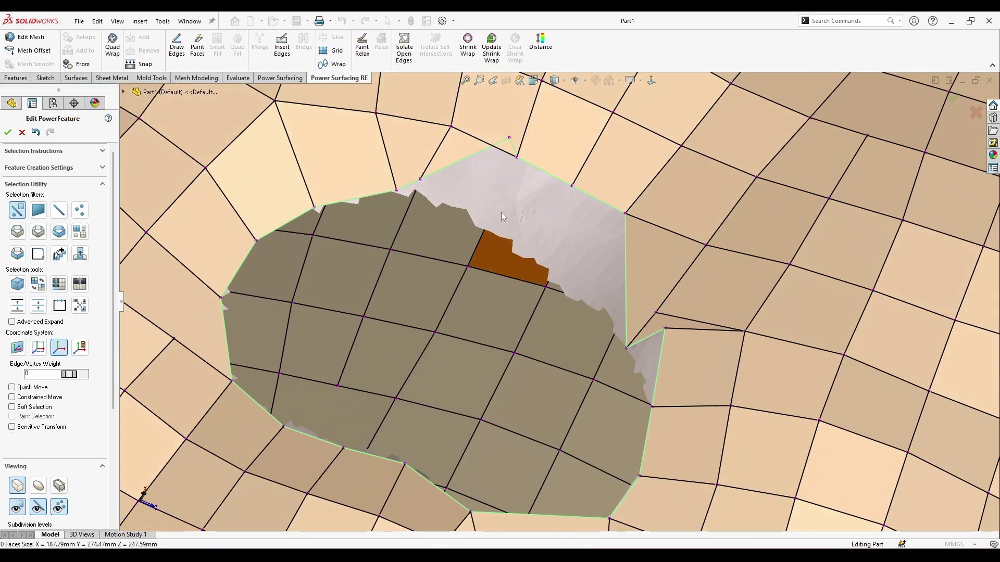
Step: Delete the distorted faces along the edge of the hole on top of the head and close it with Quad Fill
drag(470, 155, 469, 149)
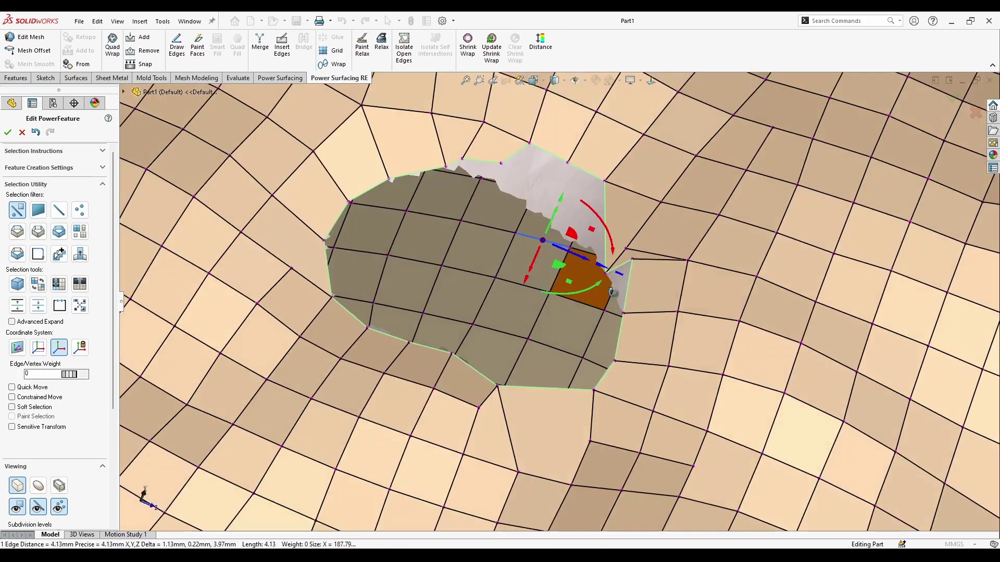
middle_drag(580, 282, 378, 308)
scroll(778, 283, down, 1)
scroll(719, 274, down, 3)
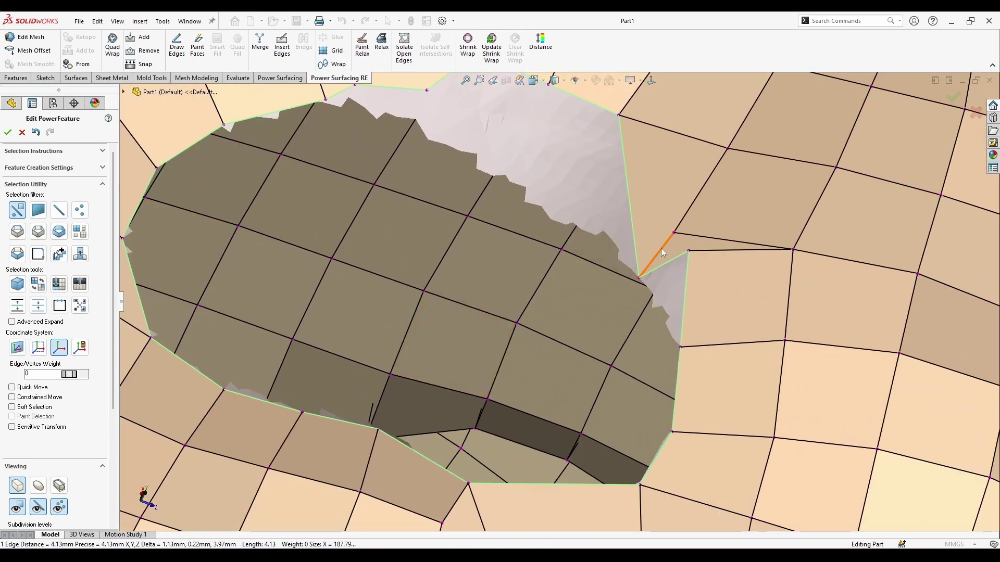
ctrl+click(660, 229)
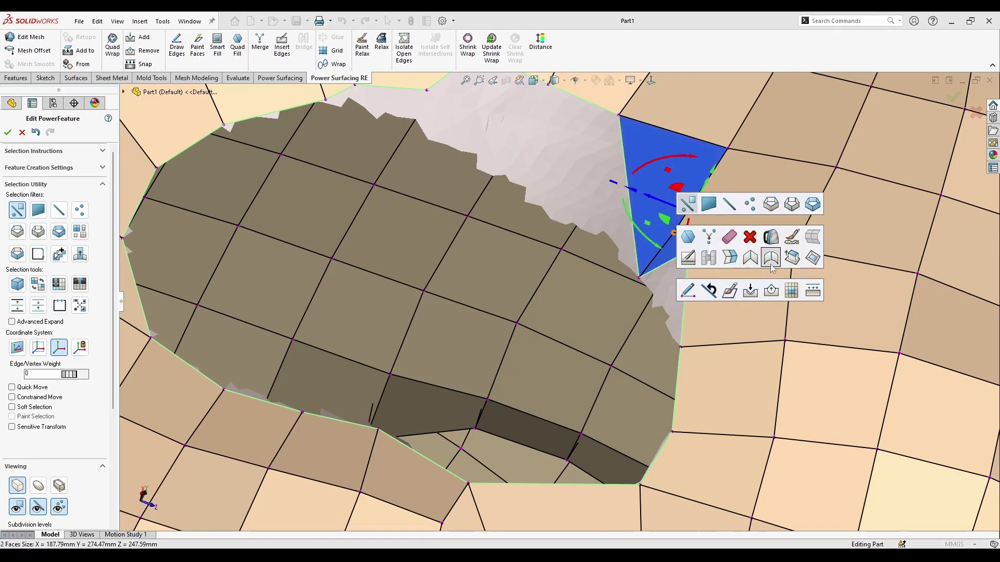
middle_drag(650, 292, 717, 220)
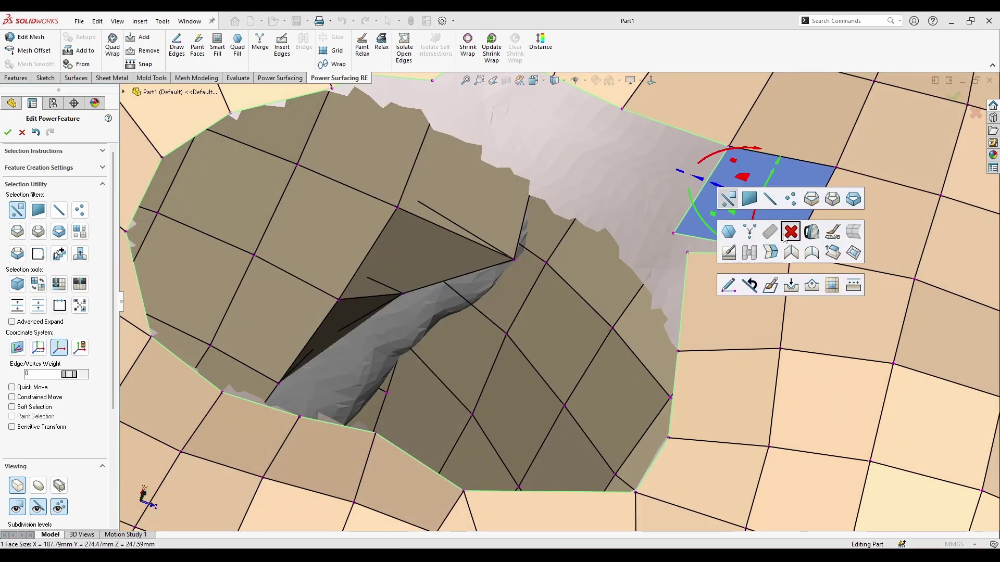
click(741, 255)
scroll(558, 301, up, 3)
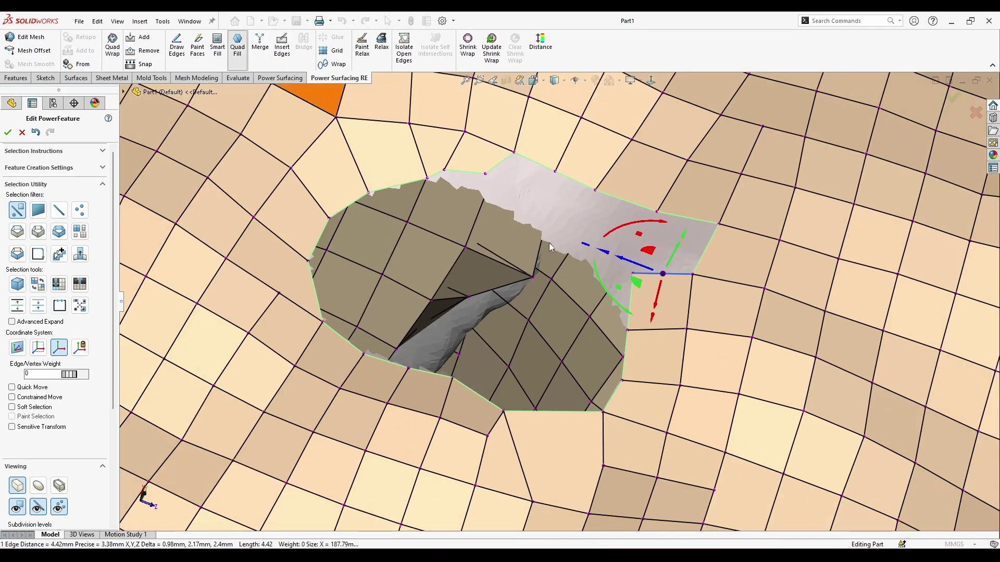
middle_drag(573, 348, 540, 243)
Step: Select the six distorted faces bridging the gap at the front hairline and delete them
scroll(576, 324, up, 5)
middle_drag(576, 324, 801, 409)
click(801, 408)
scroll(666, 404, down, 9)
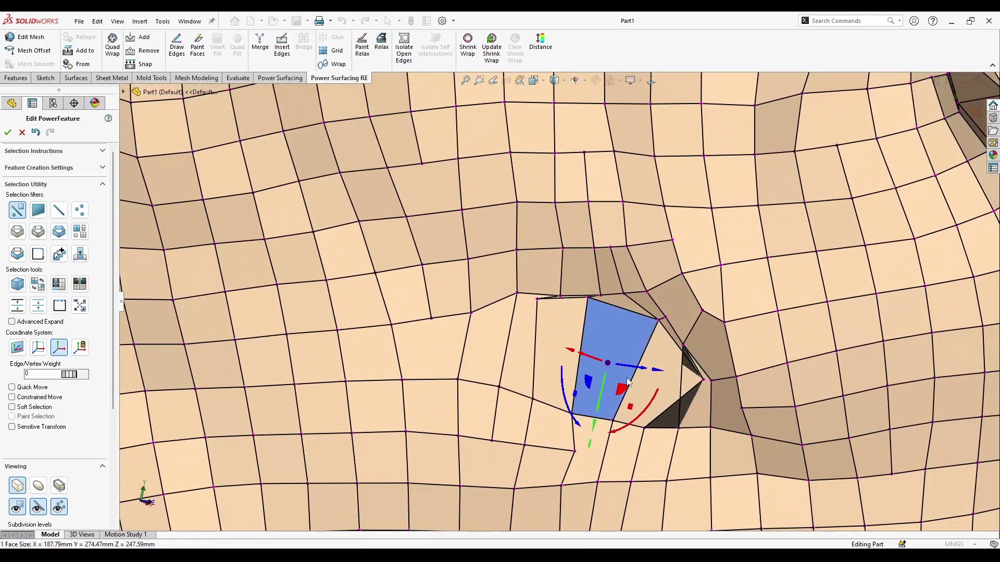
middle_drag(627, 382, 599, 348)
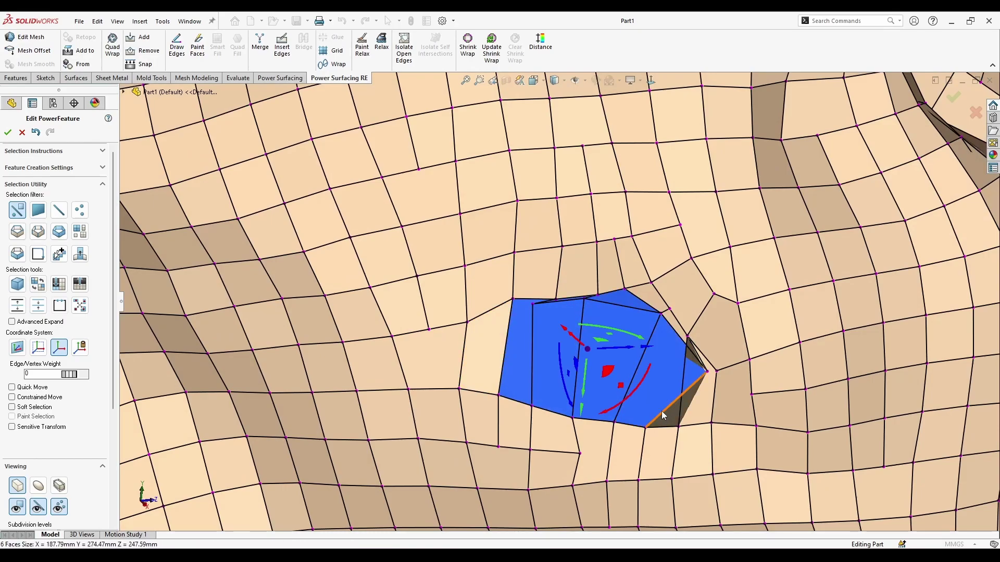
key(Delete)
Step: Delete the remaining folded faces around the hairline hole and close the cleaned opening with Quad Fill
middle_drag(658, 414, 683, 414)
scroll(698, 416, down, 3)
click(675, 366)
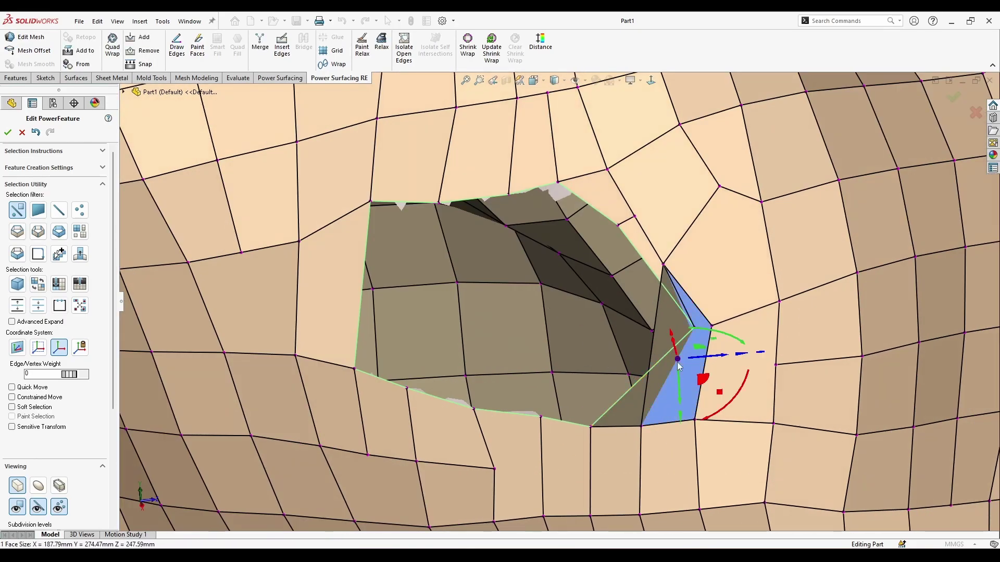
key(Delete)
click(600, 206)
key(Delete)
middle_drag(612, 319, 553, 297)
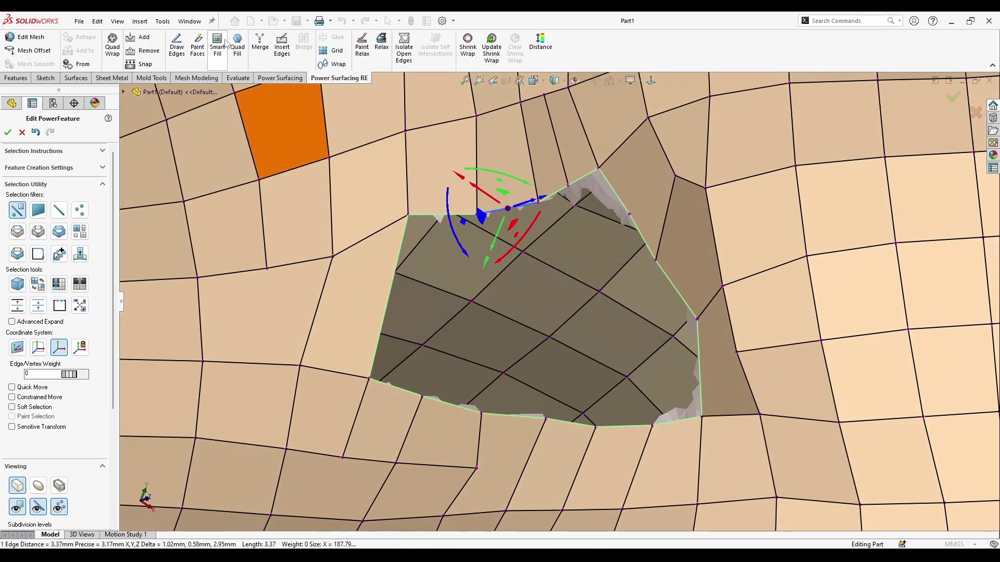
click(242, 46)
scroll(545, 448, up, 8)
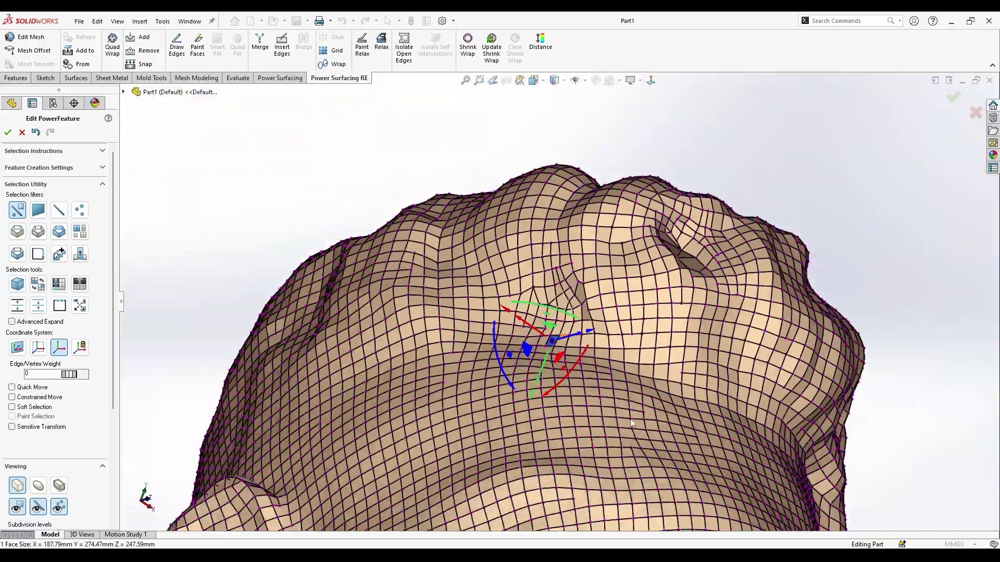
Step: Delete the distorted sliver faces at the notched corner of the hole behind the ear
middle_drag(599, 443, 577, 321)
scroll(649, 444, down, 10)
click(607, 296)
scroll(635, 386, up, 5)
middle_drag(634, 385, 595, 361)
scroll(596, 361, down, 8)
scroll(596, 360, down, 10)
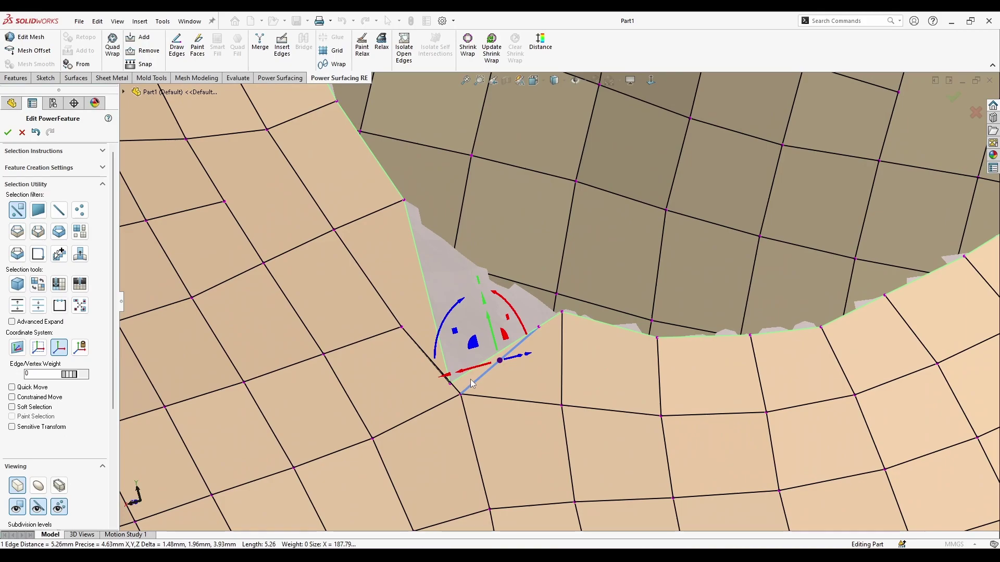
click(471, 379)
scroll(470, 379, down, 3)
click(411, 280)
ctrl+click(496, 366)
click(496, 367)
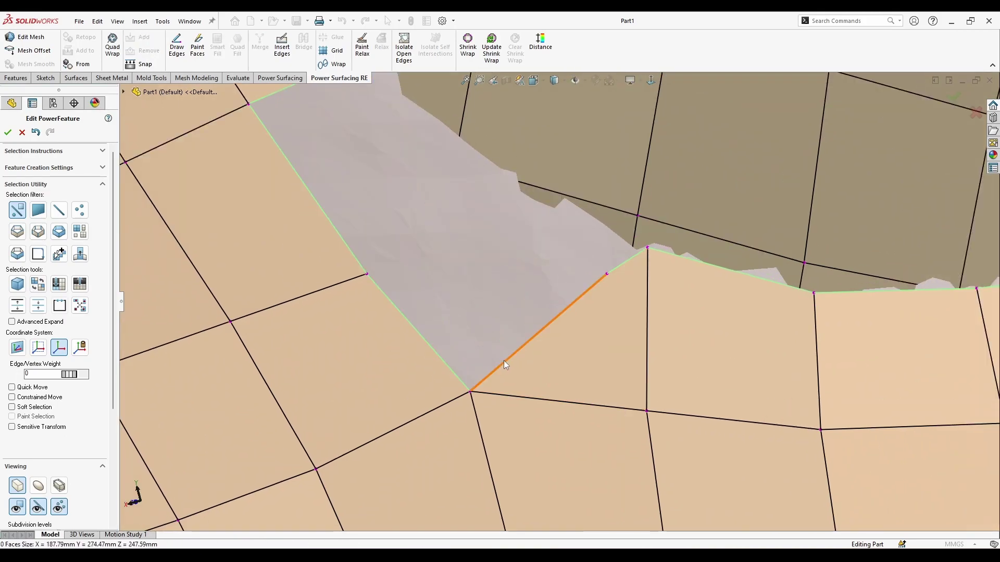
Step: Select a boundary edge of the cleaned hole behind the ear and close the hole with Quad Fill
scroll(504, 360, up, 6)
scroll(560, 302, down, 2)
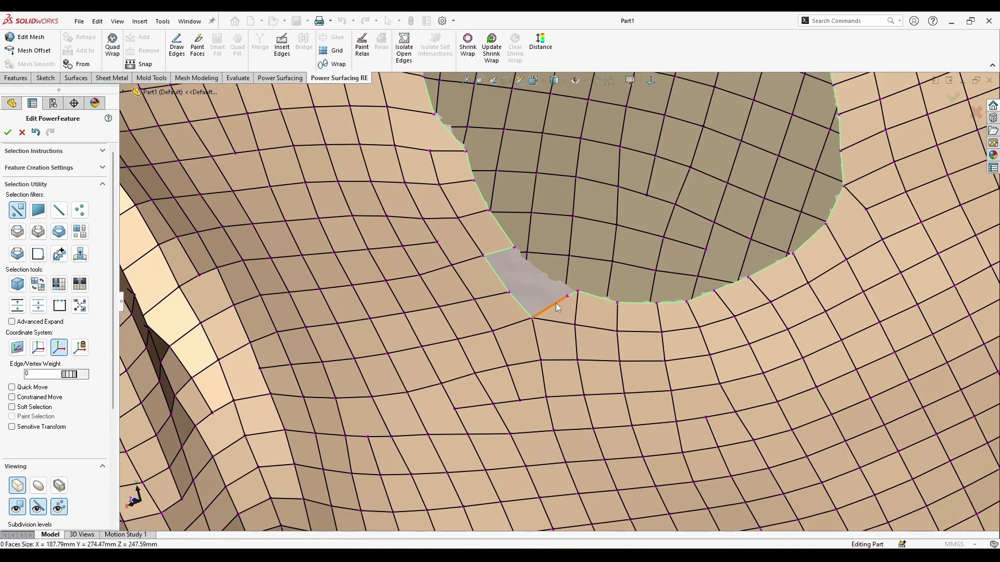
click(555, 303)
scroll(852, 192, up, 5)
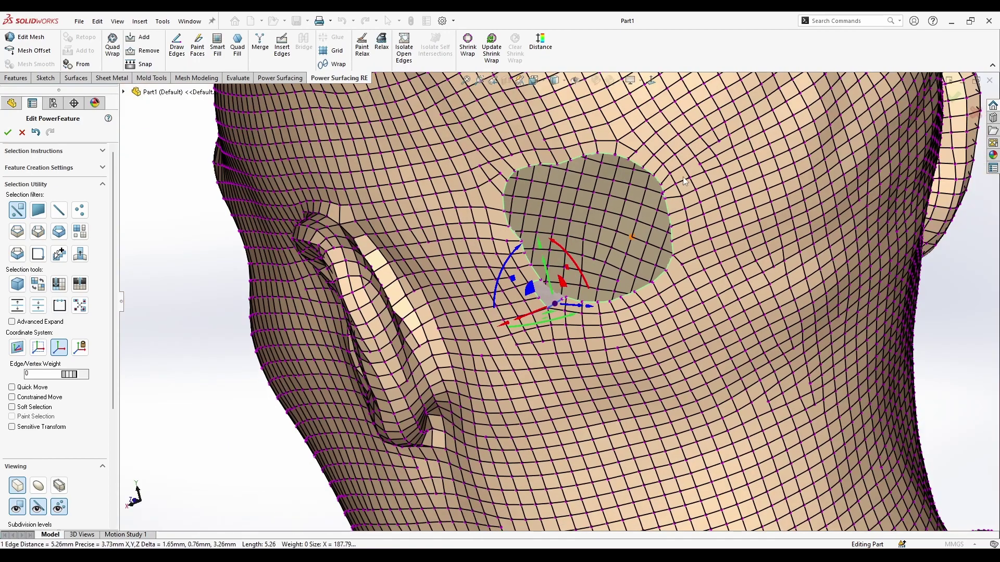
scroll(682, 176, down, 4)
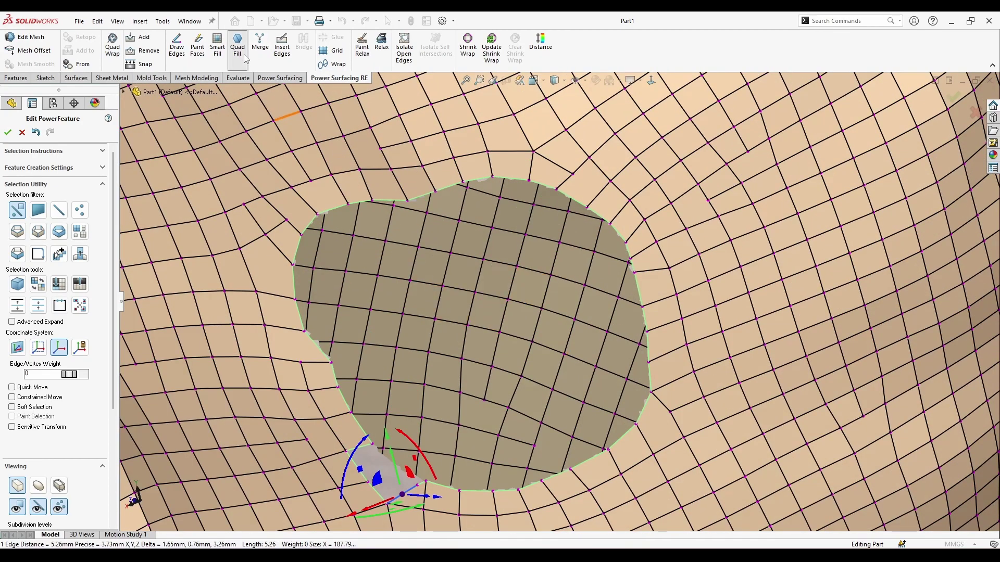
click(527, 457)
Step: Select the nine faces around the uneven lower corner of the filled patch, delete them and refill the opening with Quad Fill
middle_drag(463, 489, 477, 435)
scroll(471, 435, down, 3)
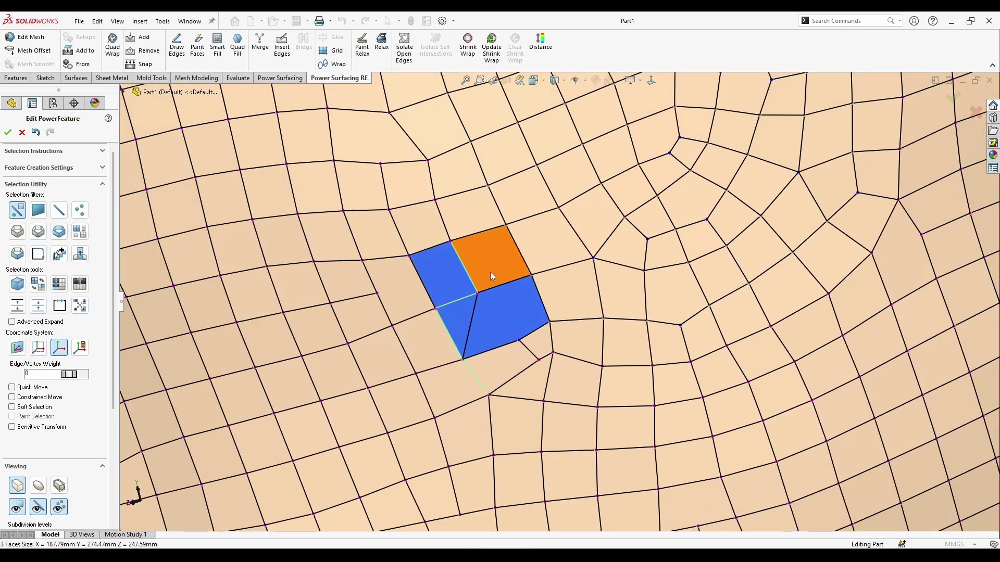
right_click(535, 350)
click(613, 350)
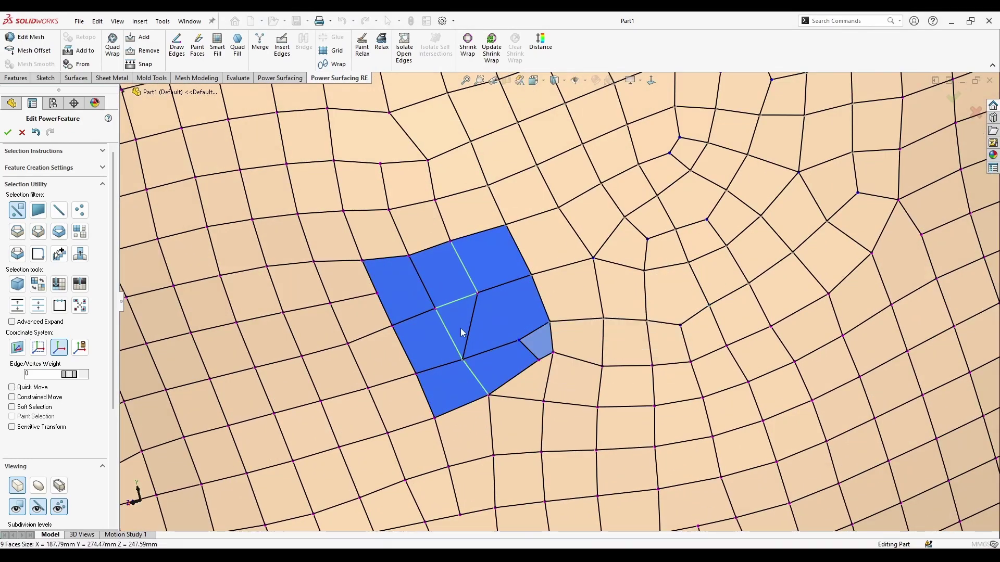
click(236, 49)
scroll(507, 383, up, 5)
middle_drag(680, 391, 714, 389)
scroll(677, 401, up, 4)
scroll(594, 294, down, 5)
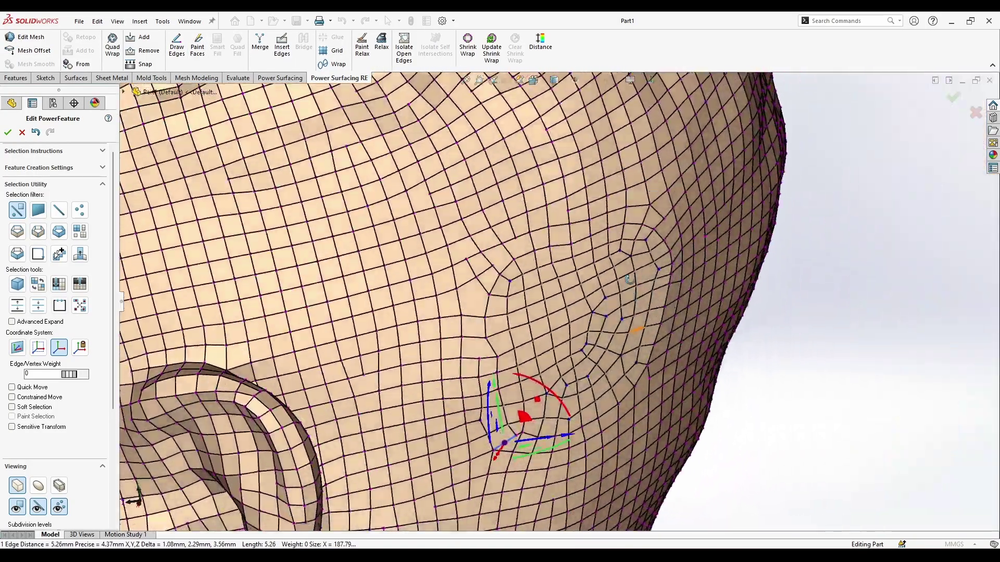
Step: Smooth the filled patch behind the ear with Paint Relax
middle_drag(628, 275, 637, 336)
scroll(637, 336, up, 2)
scroll(638, 336, down, 1)
click(274, 77)
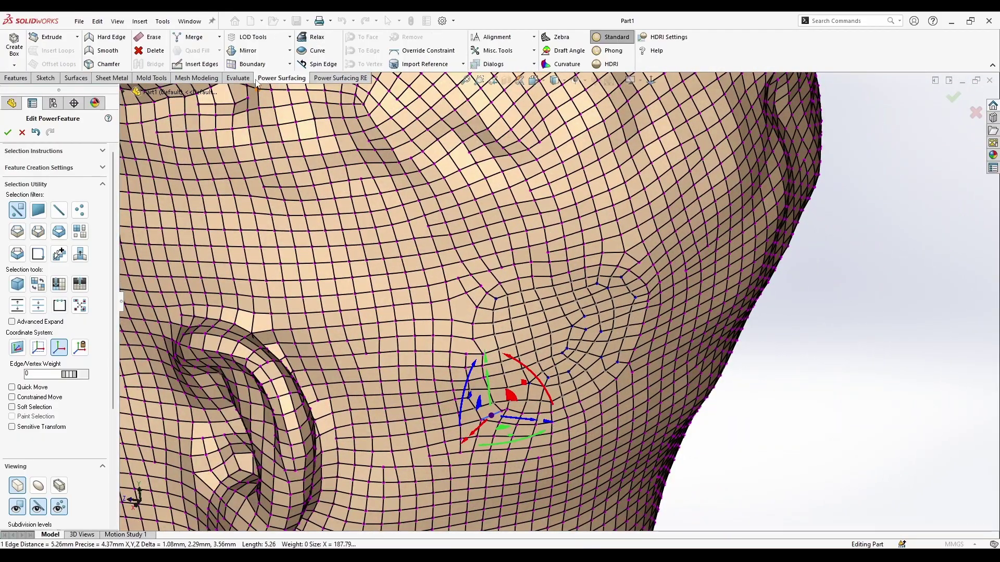
click(477, 51)
click(529, 178)
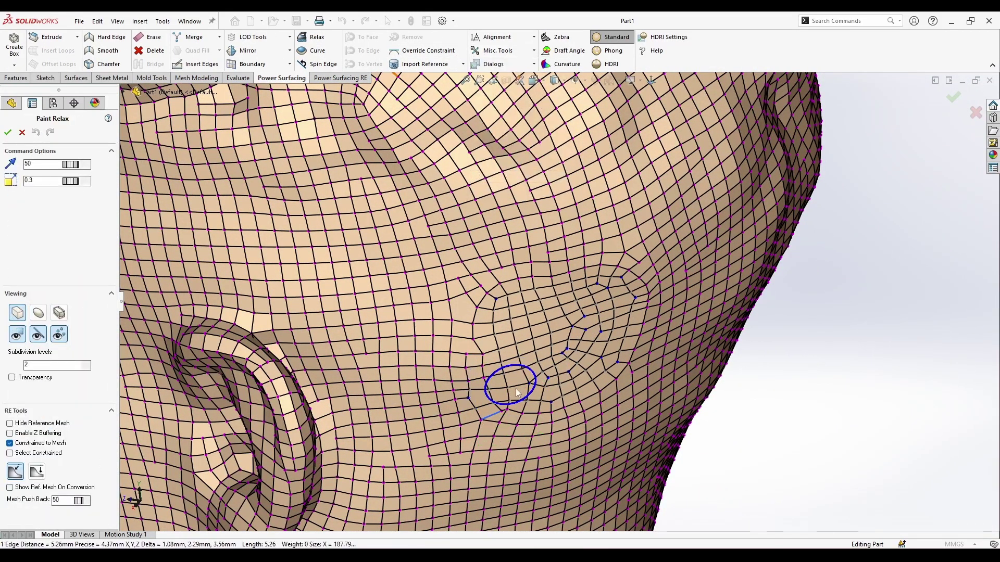
scroll(522, 392, down, 3)
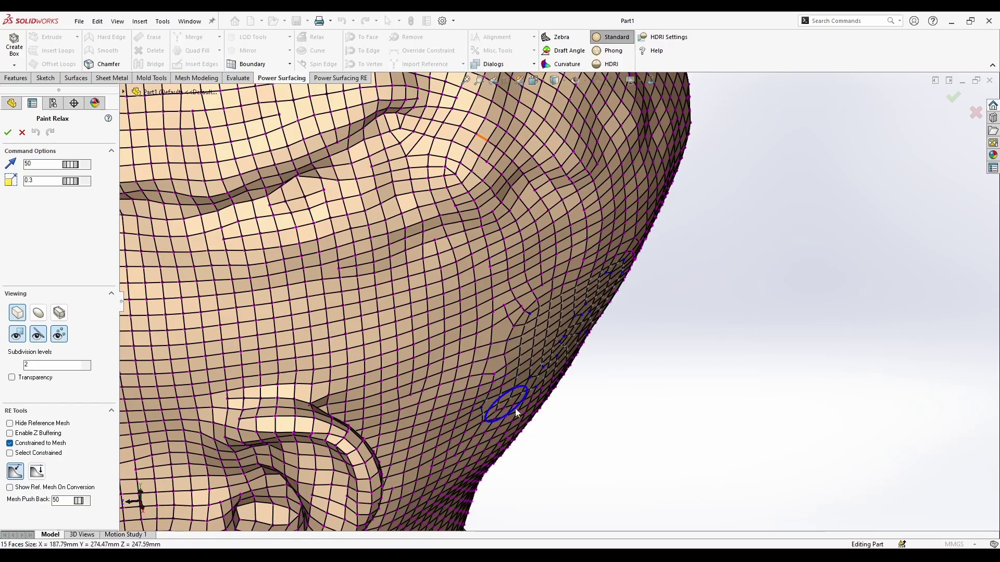
middle_drag(536, 298, 656, 281)
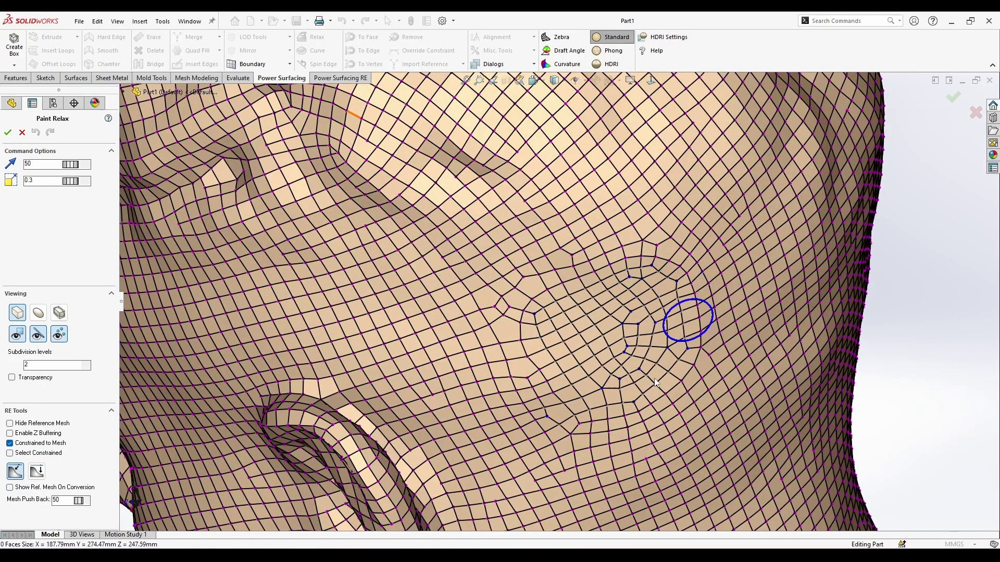
key(Escape)
Step: Examine the head from the back, front and neck for remaining holes in the quad mesh
middle_drag(501, 369, 509, 303)
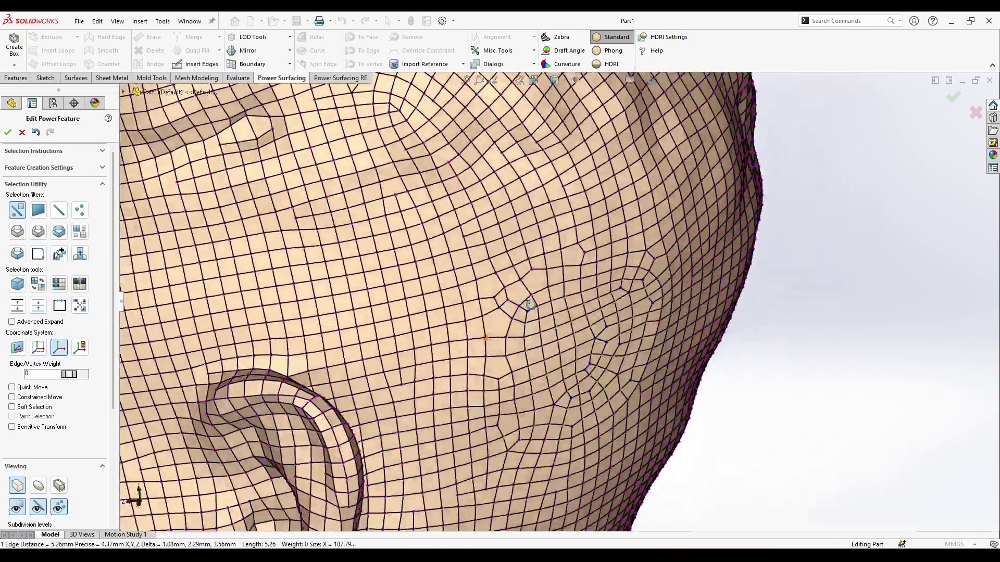
scroll(593, 333, up, 6)
mouse_move(671, 374)
middle_down()
mouse_move(513, 480)
mouse_move(760, 374)
mouse_move(469, 376)
middle_up()
scroll(740, 376, down, 4)
middle_drag(739, 376, 490, 435)
scroll(687, 283, up, 2)
scroll(369, 229, down, 7)
scroll(369, 241, up, 10)
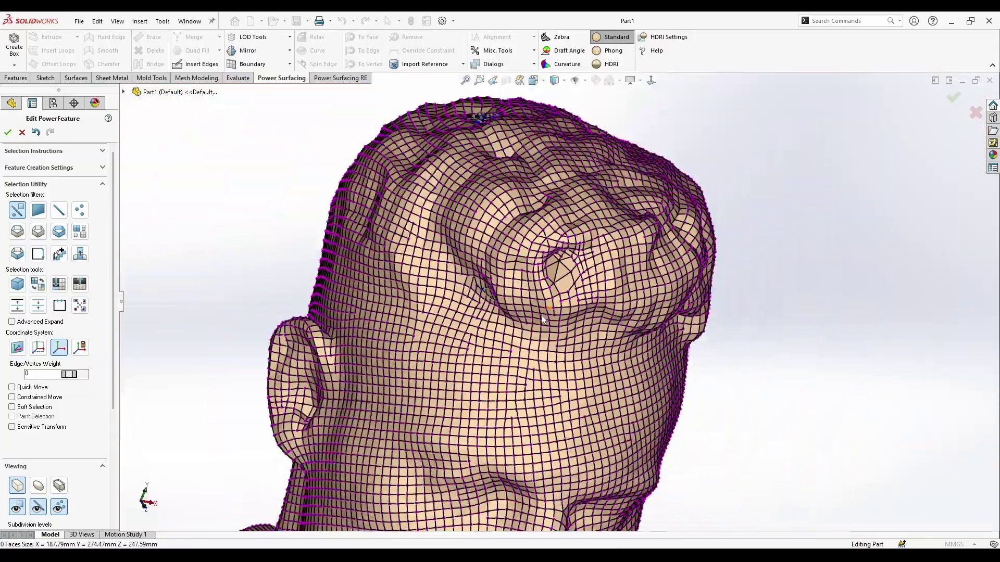
scroll(450, 242, down, 8)
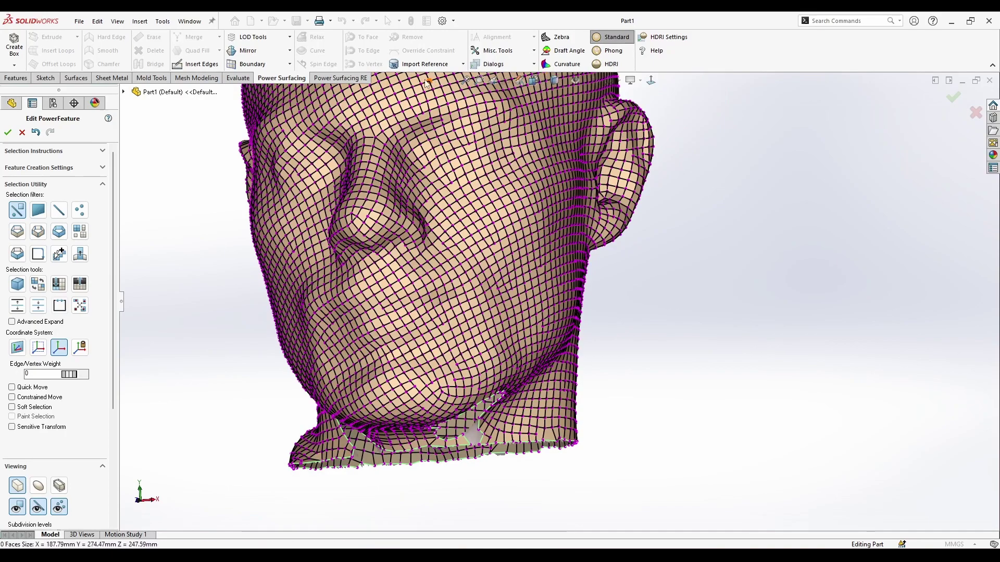
Step: Isolate the mesh regions with open edges and bring the underside of the chin into view
click(359, 79)
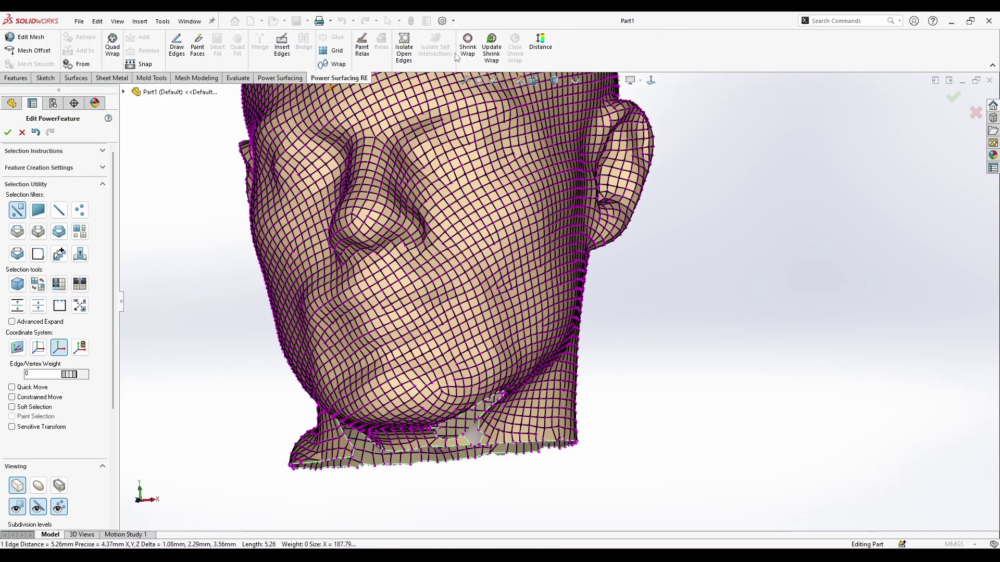
click(405, 56)
scroll(587, 291, up, 4)
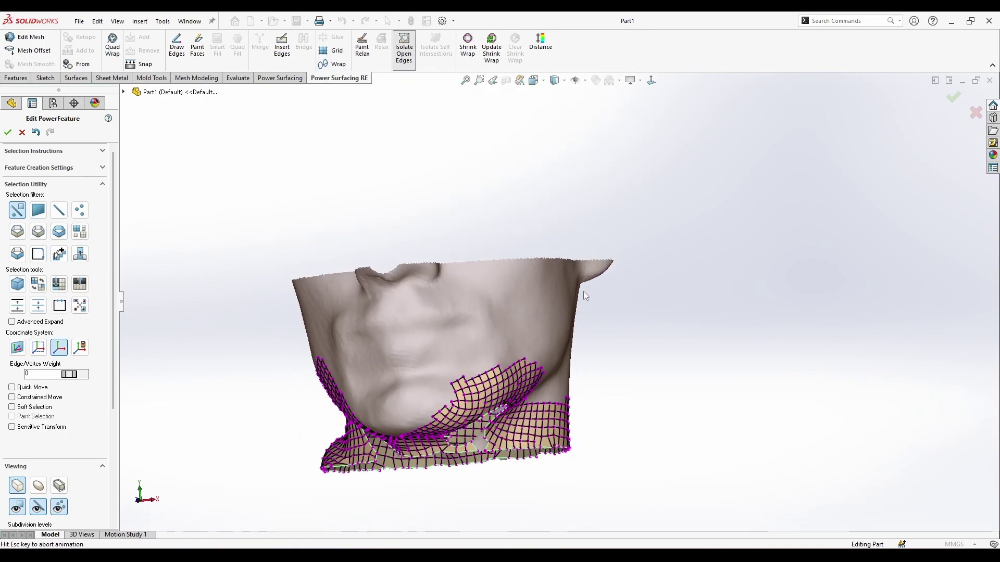
middle_drag(541, 417, 501, 365)
scroll(501, 364, down, 4)
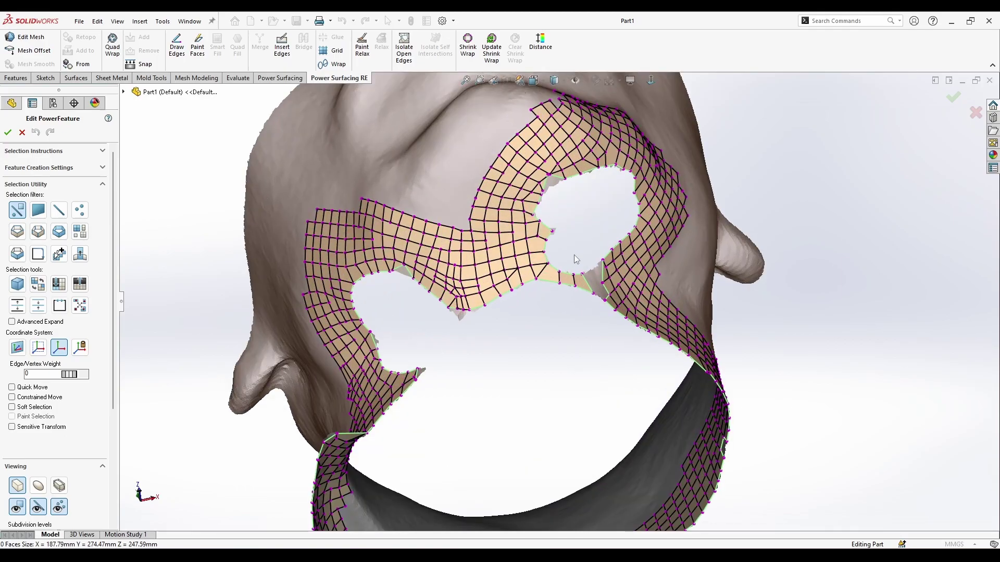
Step: Bridge the two facing boundary edges across the narrow gap under the chin with one segment
scroll(574, 254, down, 6)
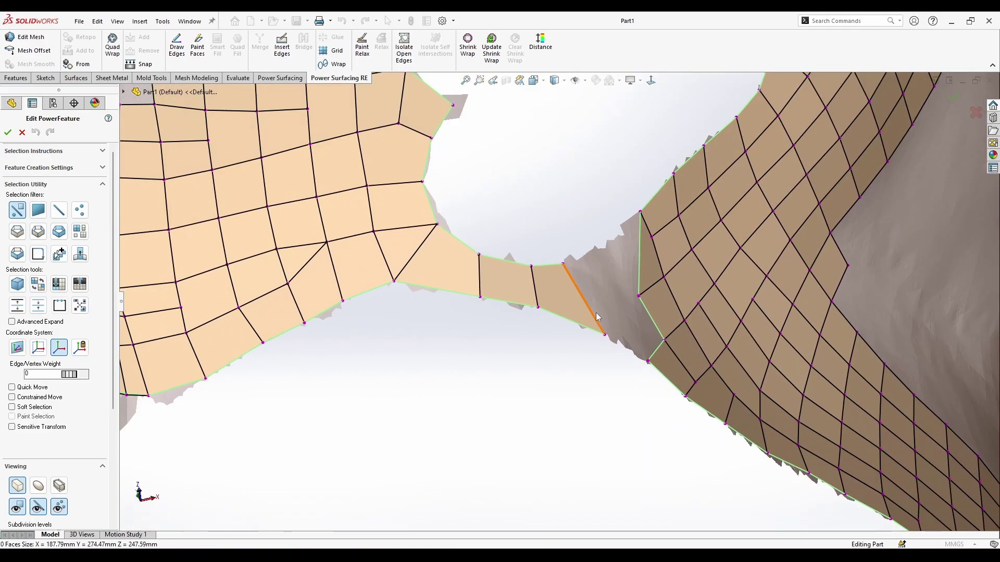
click(597, 316)
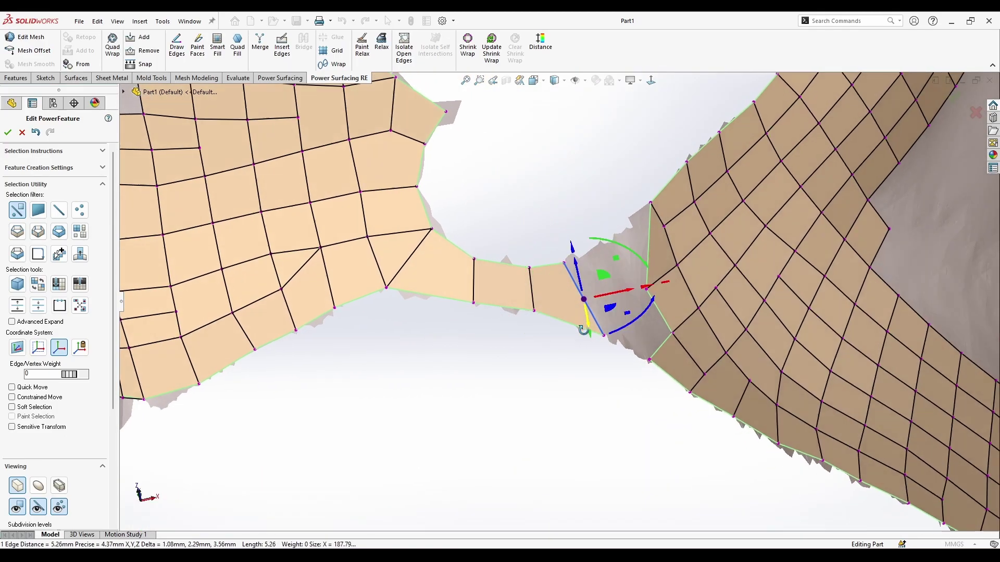
mouse_move(597, 316)
middle_down()
mouse_move(667, 337)
mouse_move(602, 327)
middle_up()
click(668, 337)
click(301, 54)
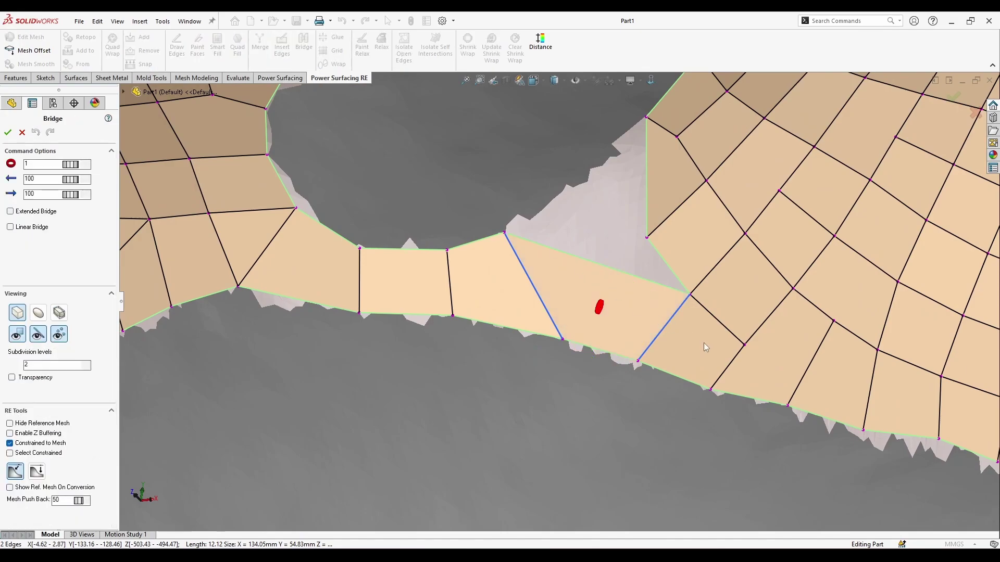
right_click(708, 343)
Step: Move the hole's boundary vertex next to the new bridge farther away from it along the hole edge
scroll(560, 231, up, 2)
middle_drag(589, 188, 433, 288)
click(560, 231)
scroll(598, 227, up, 2)
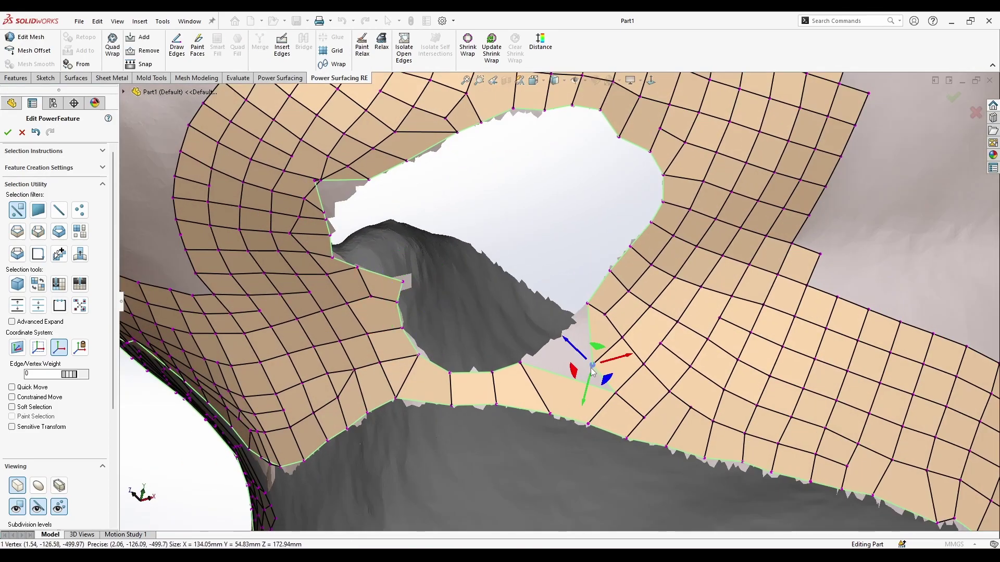
click(569, 340)
Step: Bridge two opposite boundary edges across the hole under the chin with five segments
scroll(572, 331, down, 3)
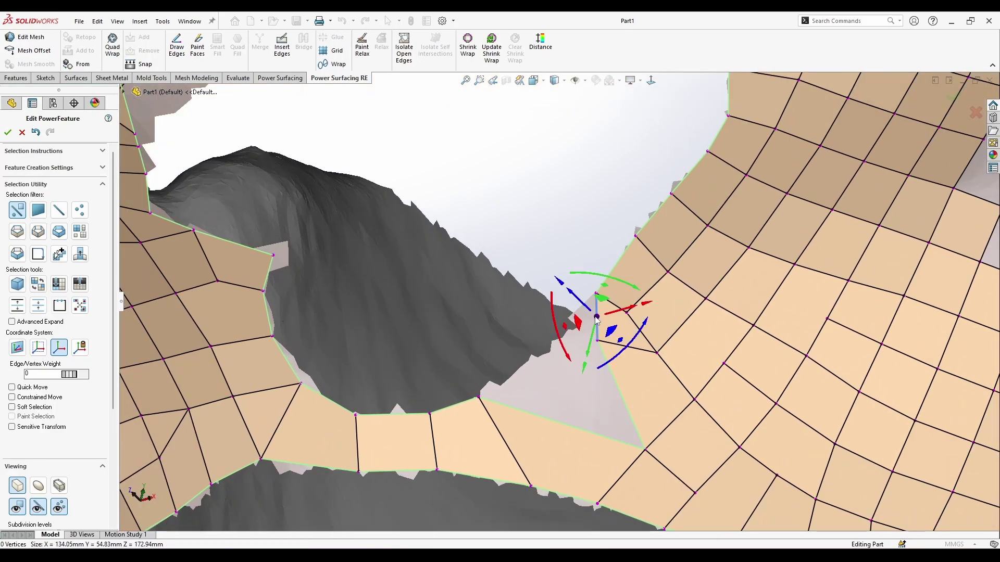
ctrl+click(265, 277)
right_click(266, 278)
click(298, 306)
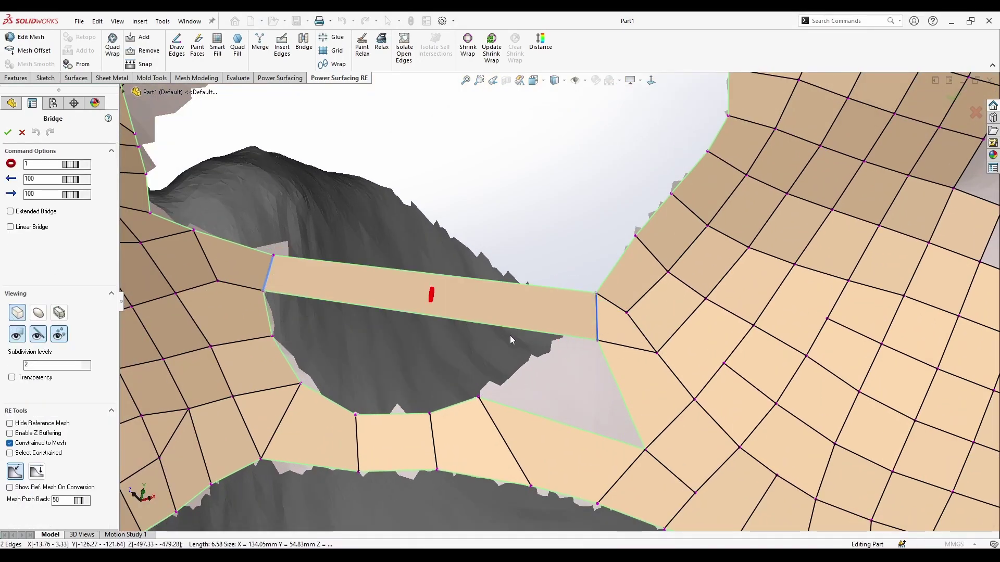
drag(70, 164, 90, 168)
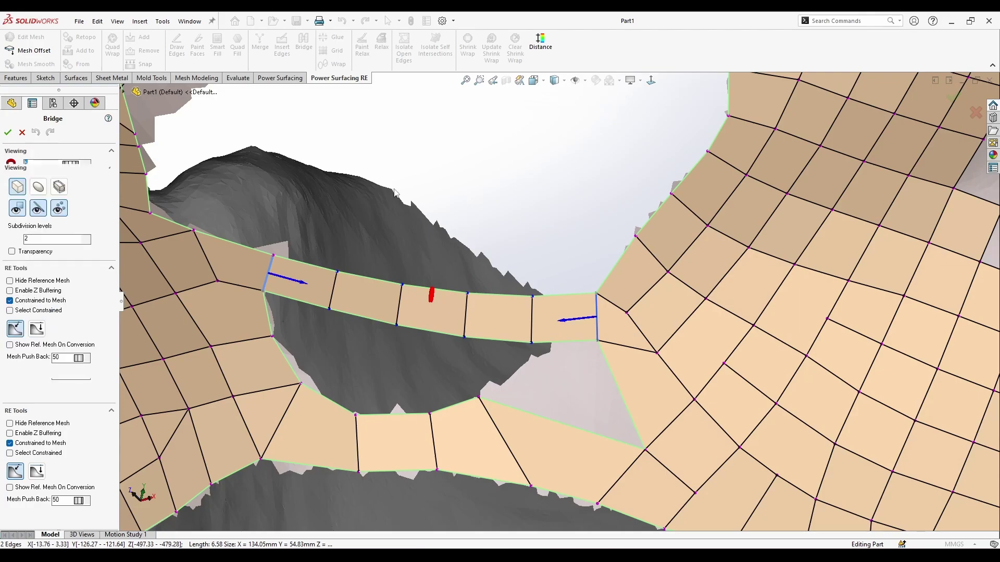
middle_drag(399, 194, 446, 268)
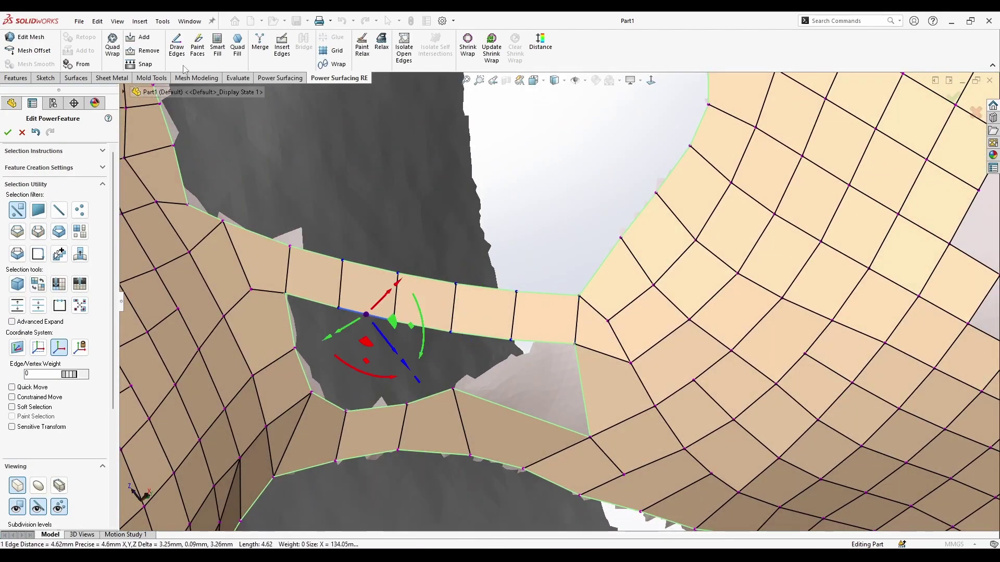
Step: Close the small opening between the two bridges and the larger hole beyond them with Quad Fill
click(237, 54)
middle_drag(442, 195, 471, 290)
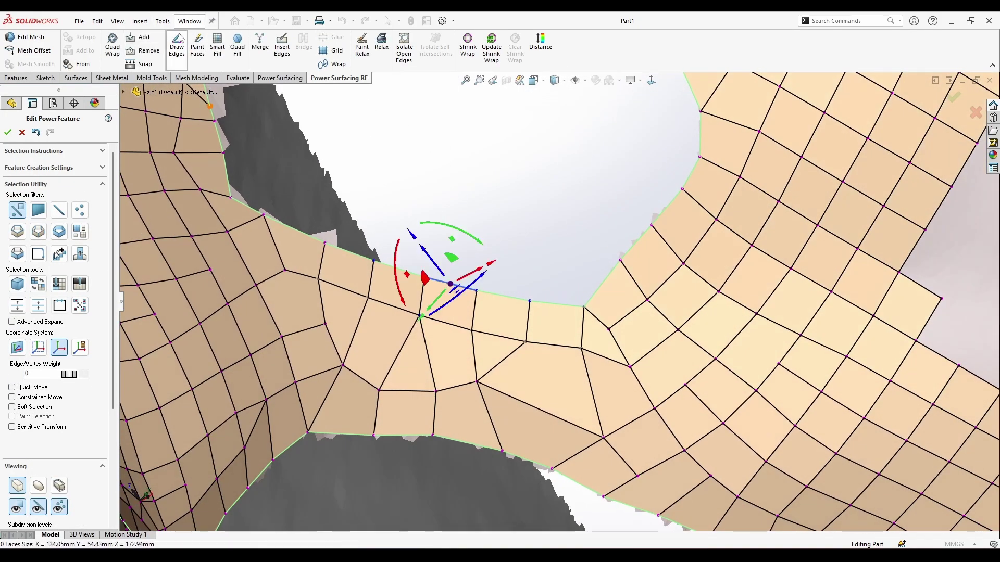
click(241, 59)
scroll(543, 242, up, 5)
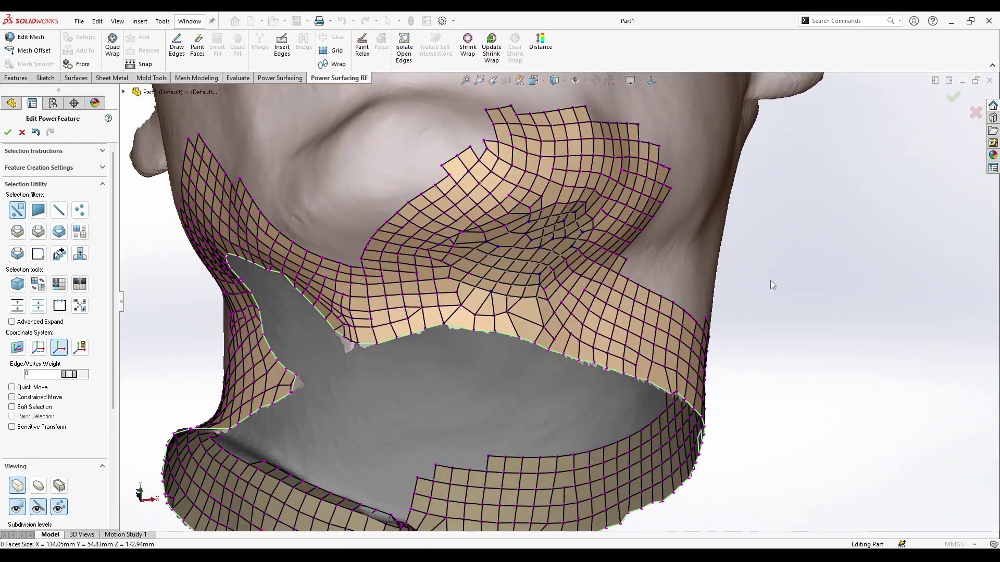
Step: Bridge two facing boundary edges across the other open gap under the jaw with five segments
middle_drag(771, 280, 867, 250)
scroll(400, 298, down, 5)
middle_drag(460, 295, 474, 308)
scroll(566, 269, down, 2)
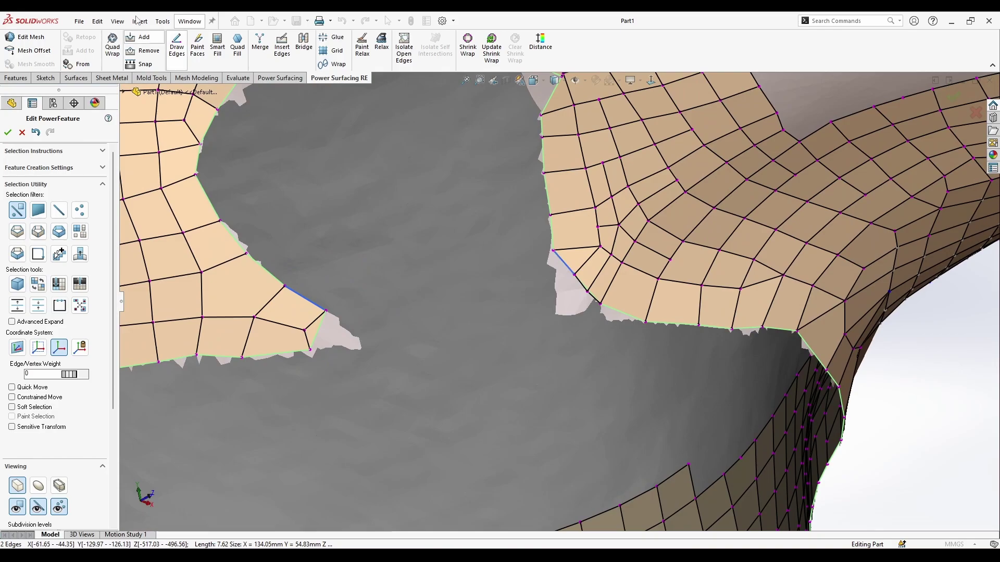
click(302, 47)
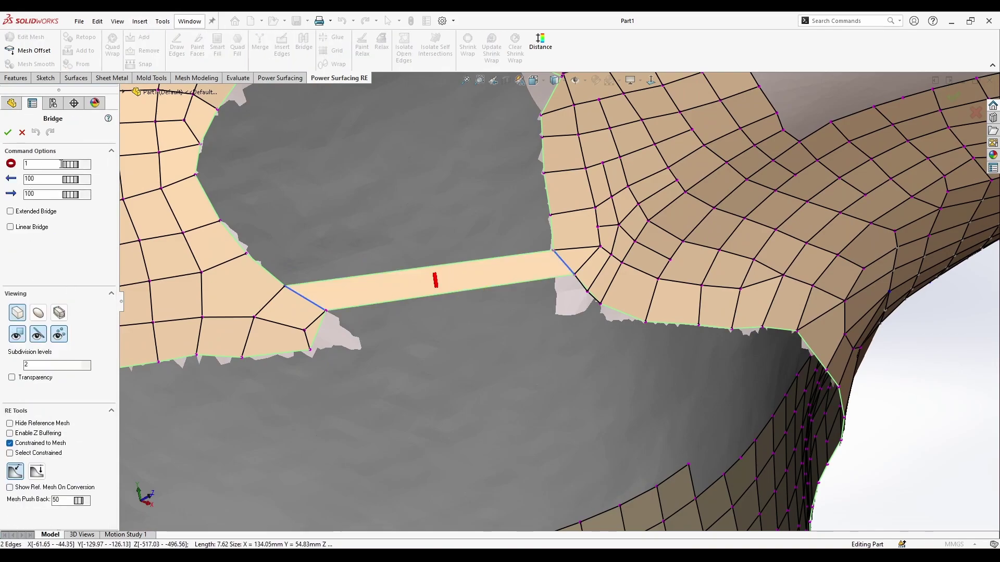
scroll(484, 342, up, 1)
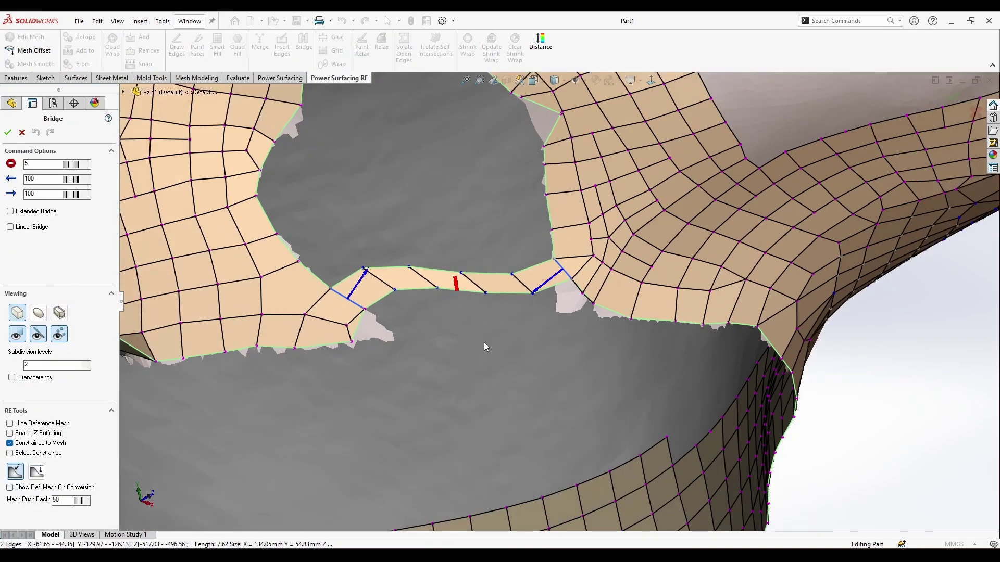
middle_drag(484, 341, 499, 263)
key(Return)
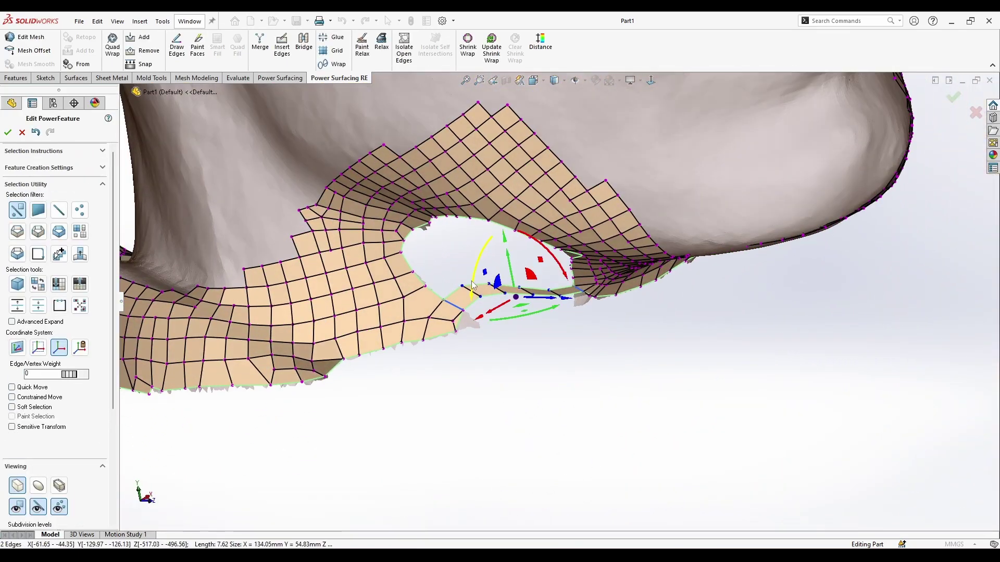
Step: Try to close the hole enclosed by the new five-segment bridge with Quad Fill and undo the fill
scroll(489, 285, down, 1)
right_click(480, 286)
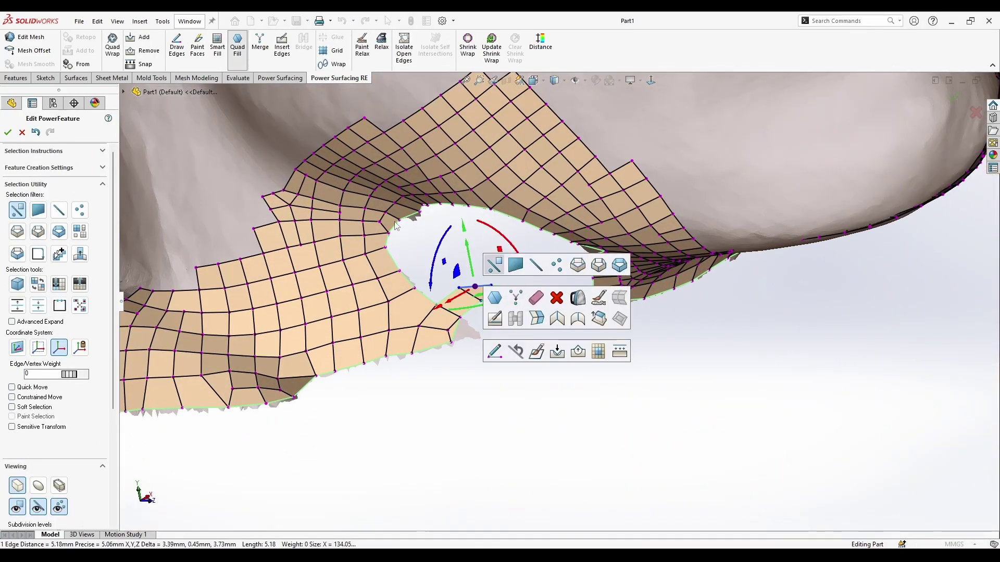
middle_drag(535, 402, 542, 410)
key(ctrl+z)
Step: Delete the single large face covering the hole next to the five-segment bridge
middle_drag(533, 369, 523, 255)
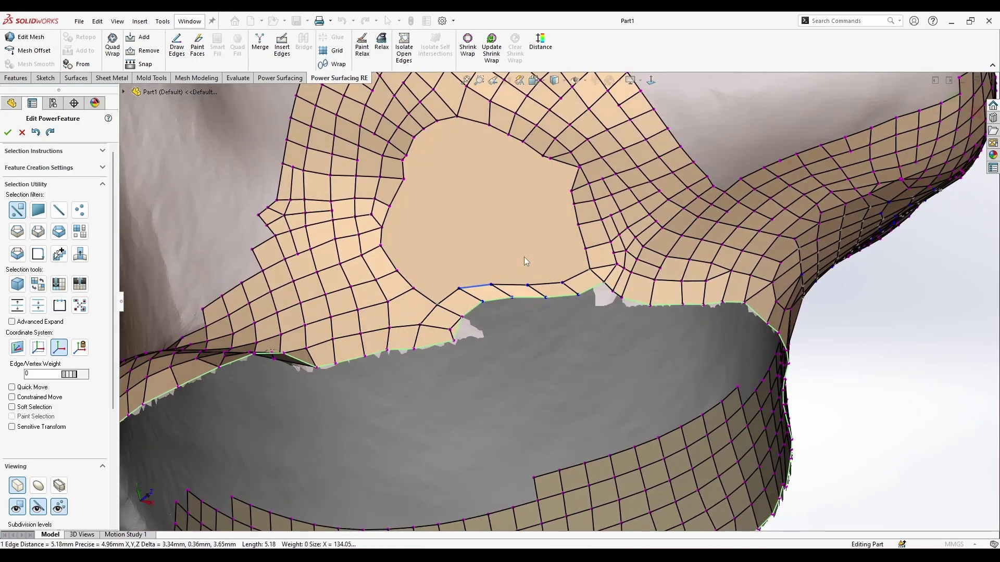
click(495, 219)
key(Delete)
middle_drag(496, 218, 508, 191)
scroll(508, 192, down, 8)
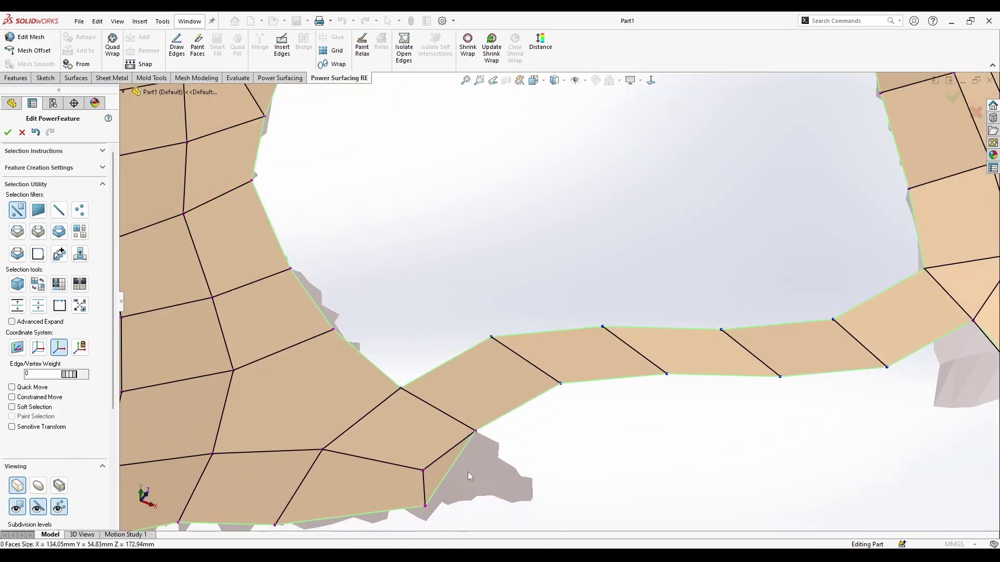
Step: Delete the misshapen faces beside the notch at the upper rim of the bridged hole
middle_drag(468, 472, 639, 193)
scroll(639, 192, up, 3)
scroll(614, 194, down, 3)
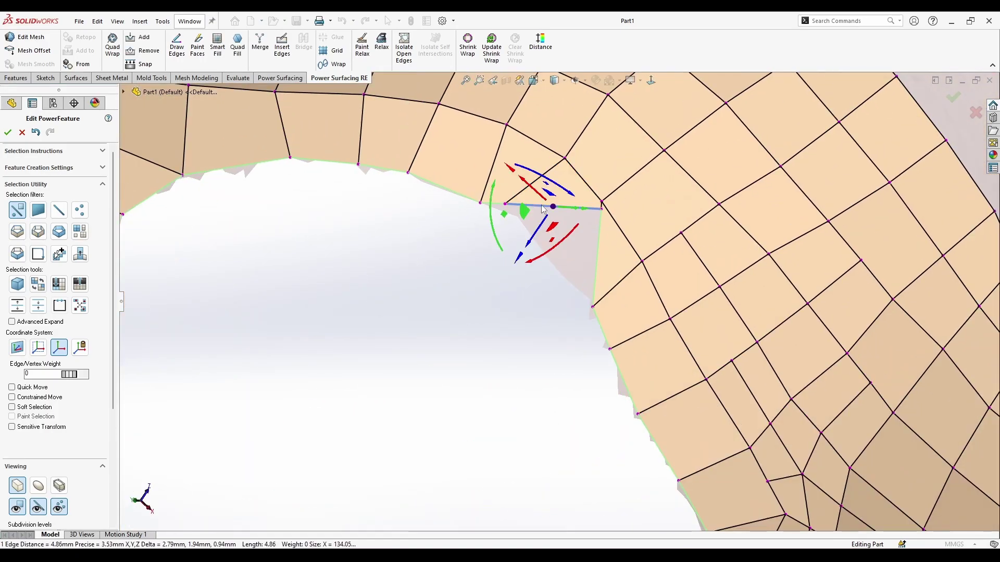
ctrl+click(534, 170)
right_click(530, 168)
click(600, 176)
scroll(500, 317, up, 3)
middle_drag(455, 329, 472, 411)
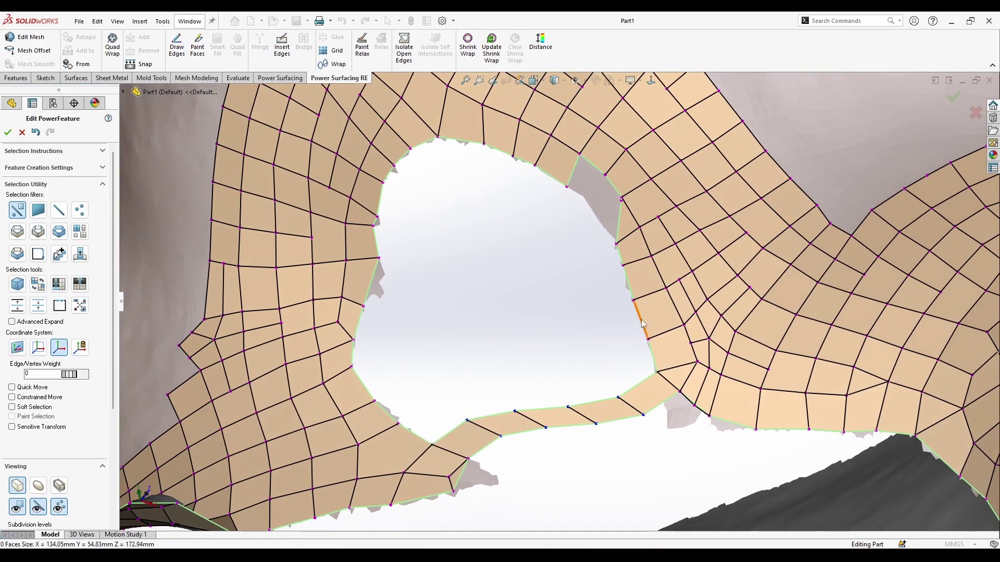
Step: Remove the tiny edge at the notch's corner and close the bridged hole with Quad Fill
scroll(617, 226, down, 4)
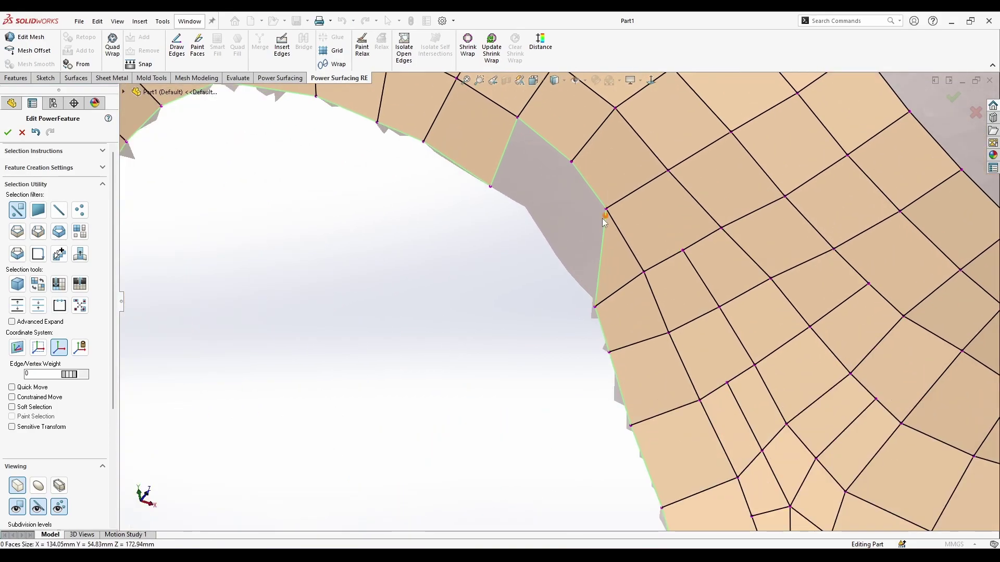
right_click(607, 209)
click(660, 224)
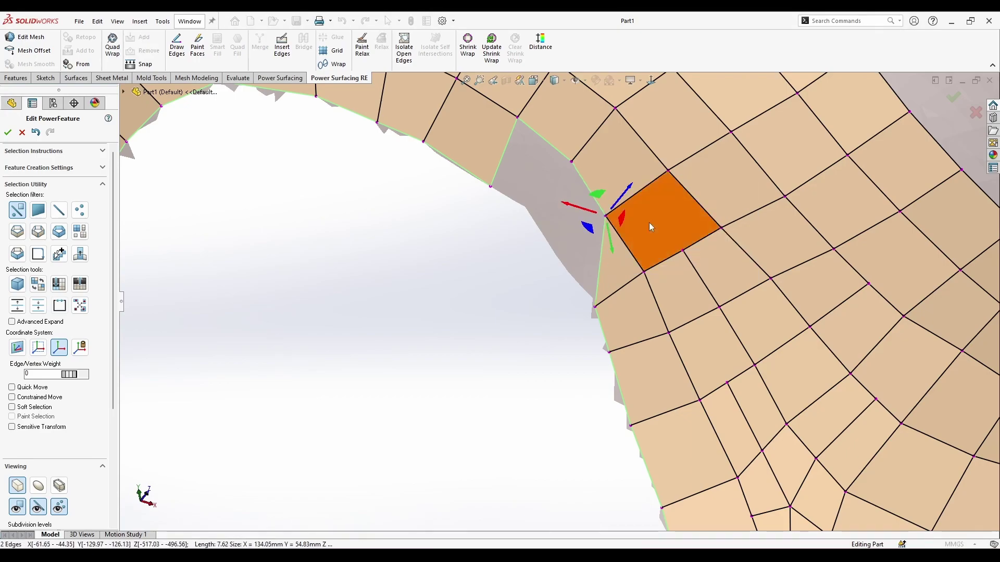
scroll(646, 229, up, 6)
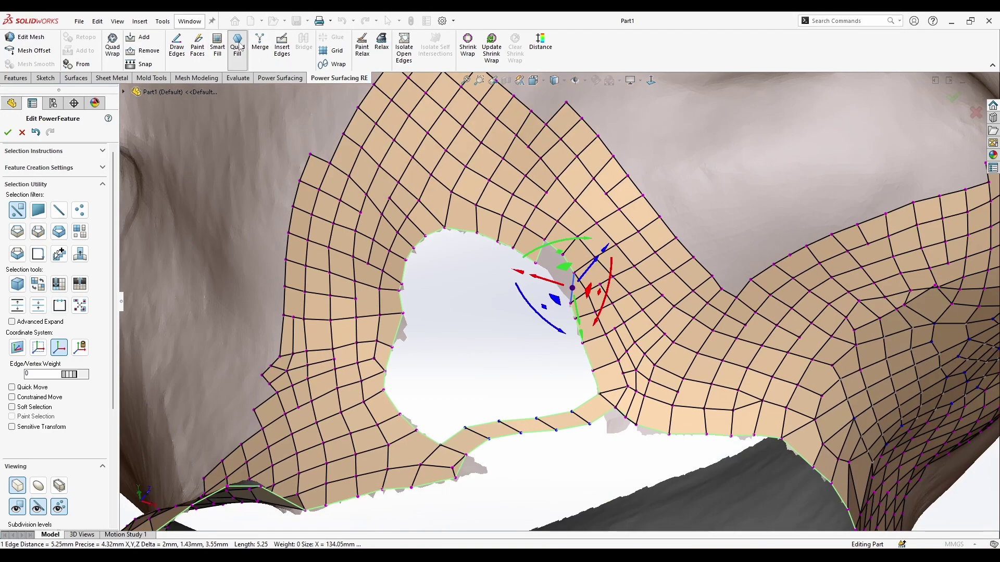
click(239, 47)
Step: Bridge the two facing edges of the notch in the opposite side of the neck boundary
middle_drag(524, 338, 565, 465)
scroll(577, 488, up, 7)
middle_drag(618, 436, 625, 464)
scroll(614, 360, down, 3)
middle_drag(614, 359, 638, 354)
scroll(729, 417, down, 5)
middle_drag(838, 335, 856, 339)
scroll(612, 283, down, 4)
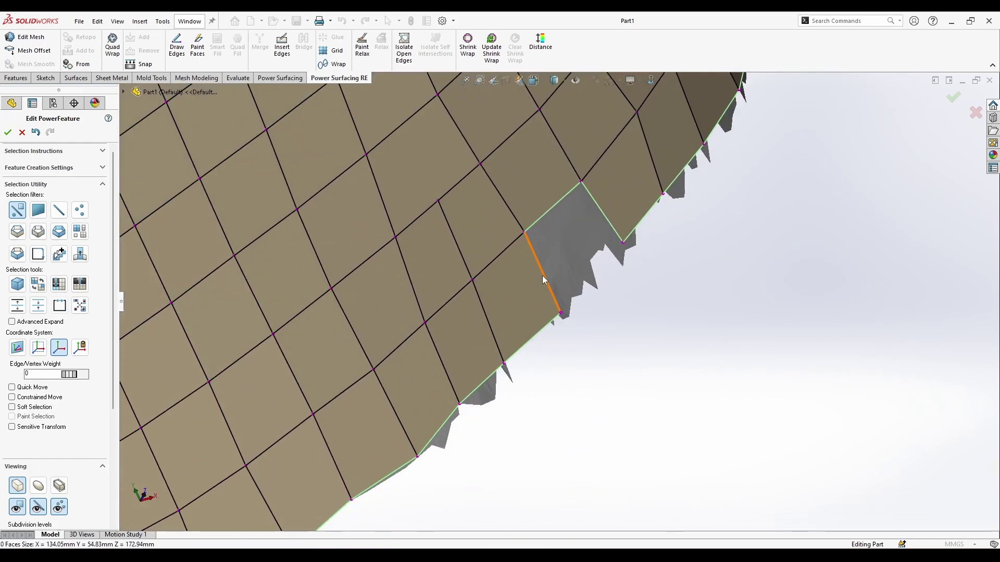
click(304, 46)
scroll(518, 447, up, 6)
middle_drag(518, 446, 457, 398)
scroll(457, 397, down, 3)
right_click(531, 368)
click(551, 350)
click(443, 298)
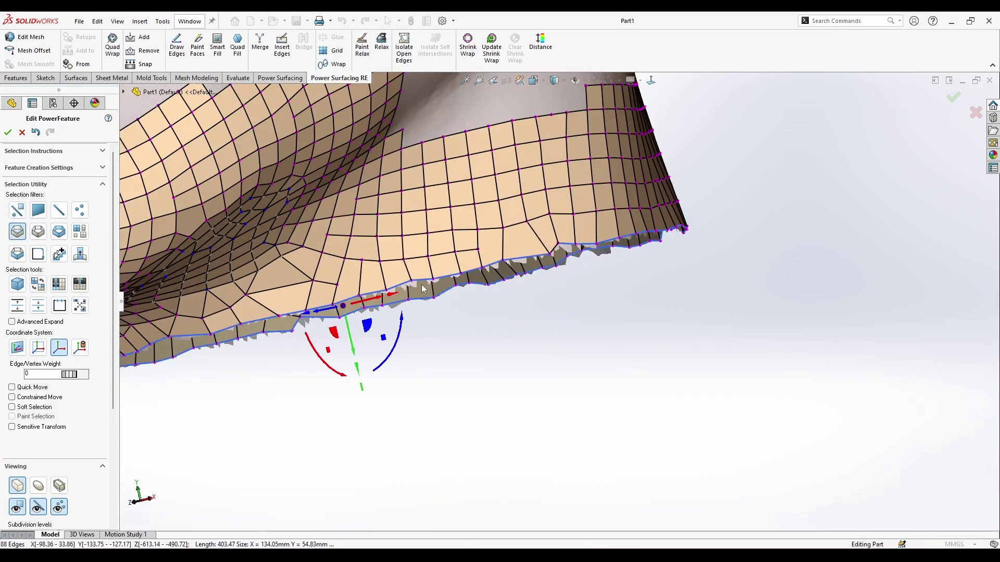
middle_drag(443, 298, 555, 245)
scroll(524, 263, down, 8)
scroll(554, 245, up, 3)
scroll(555, 229, down, 4)
Step: Restore the general selection filter and pull the short slanted boundary edge outward over the exposed scan patch
right_click(556, 227)
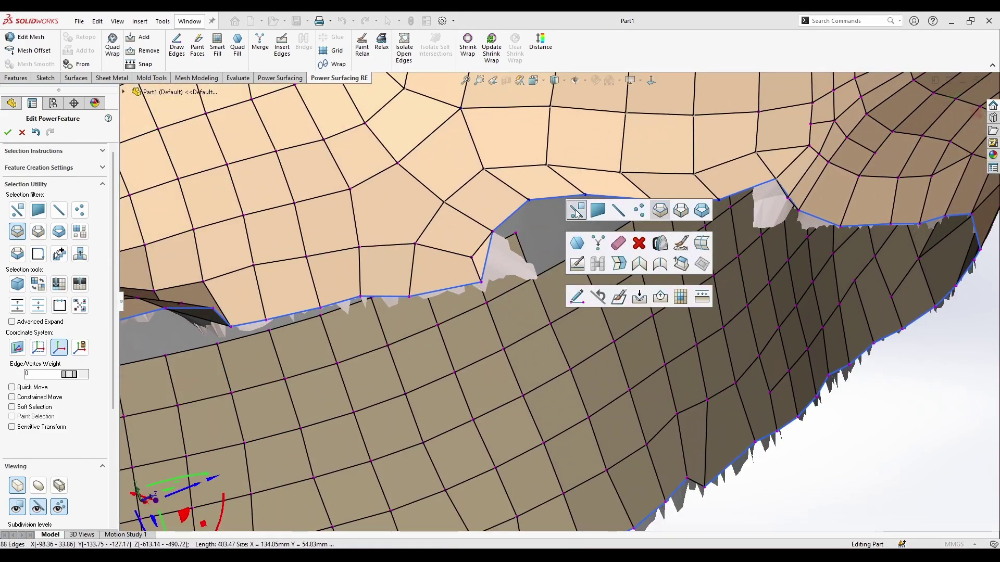
click(575, 208)
middle_drag(493, 262, 608, 183)
scroll(664, 193, down, 4)
scroll(664, 205, down, 2)
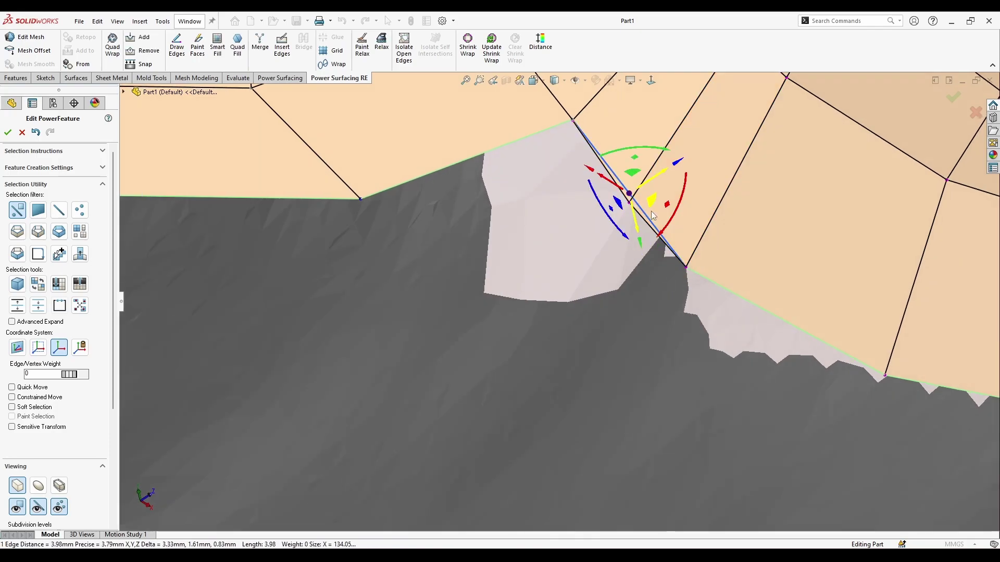
drag(652, 216, 606, 259)
scroll(539, 324, up, 4)
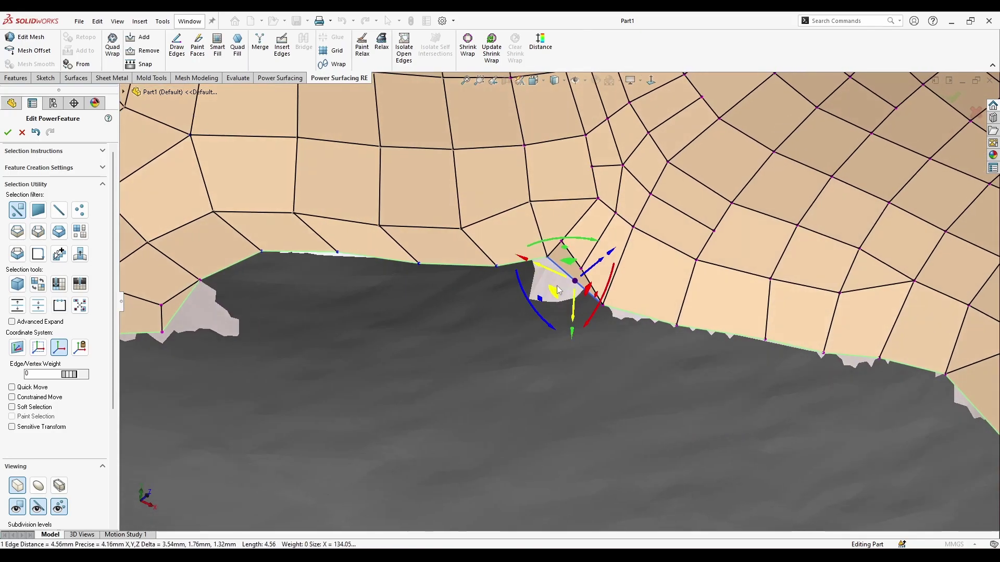
click(548, 317)
scroll(521, 336, up, 3)
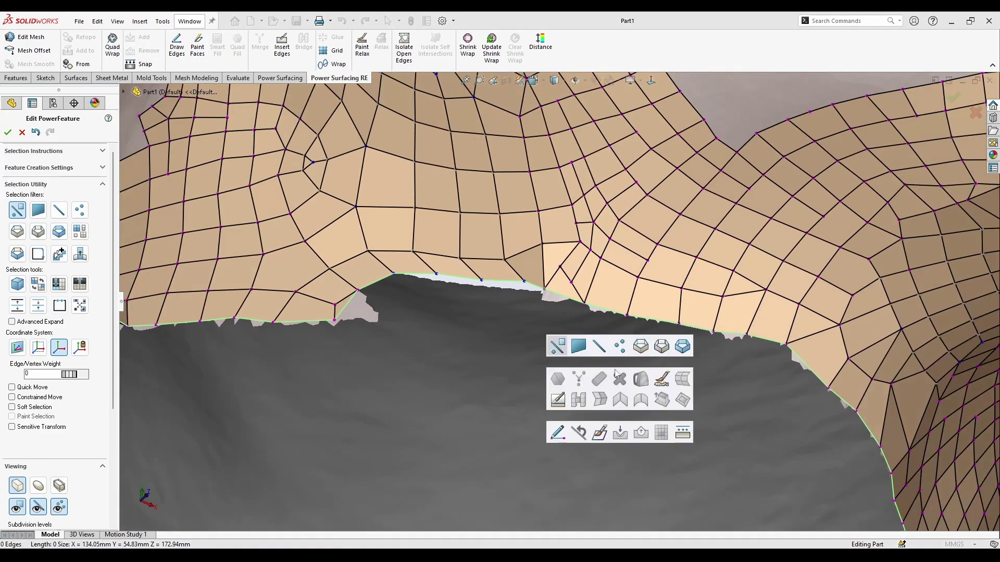
Step: Select the neck's lower boundary loop and scale it vertically to even out its height
click(454, 279)
scroll(573, 312, up, 3)
middle_drag(514, 364, 585, 407)
scroll(536, 453, up, 2)
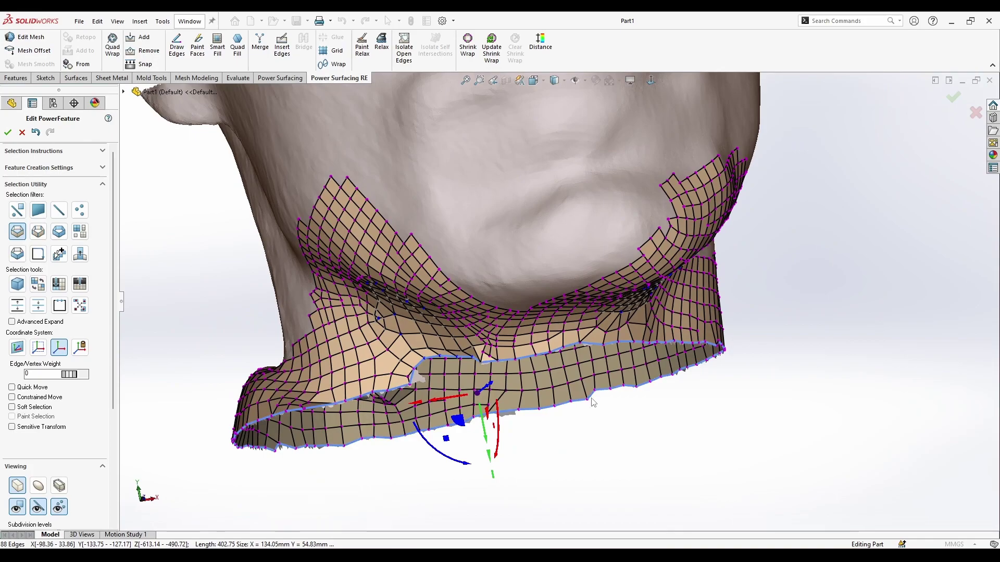
key(s)
click(659, 408)
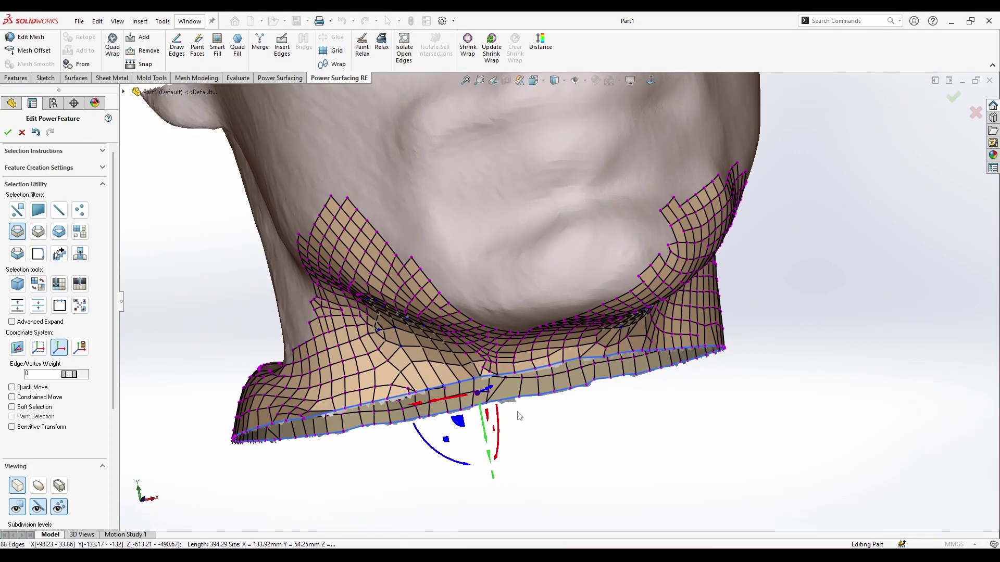
drag(481, 435, 487, 451)
key(ctrl+z)
Step: Turn off Constrained to Mesh, and move the selected neck boundary loop down below the scan as a flat rim
scroll(38, 457, down, 3)
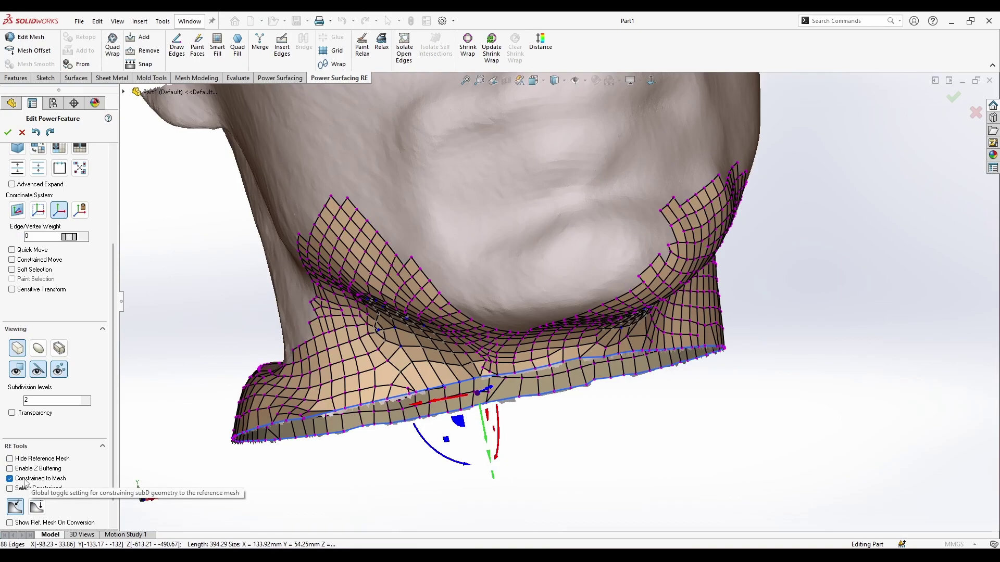
drag(483, 432, 485, 396)
key(s)
key(r)
middle_drag(437, 354, 521, 437)
drag(471, 367, 510, 388)
click(638, 491)
middle_drag(638, 491, 594, 447)
scroll(547, 360, down, 6)
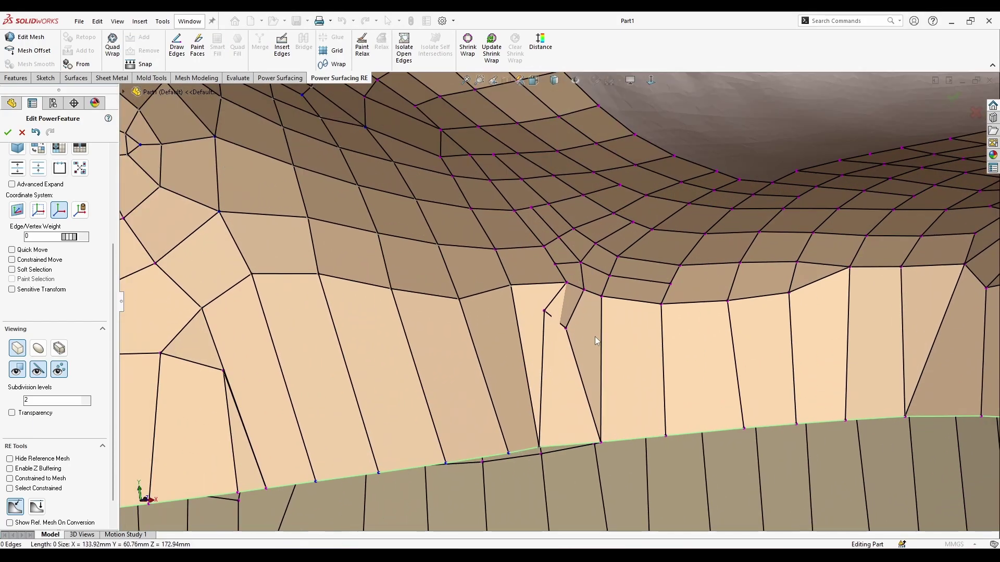
scroll(613, 312, up, 3)
click(551, 287)
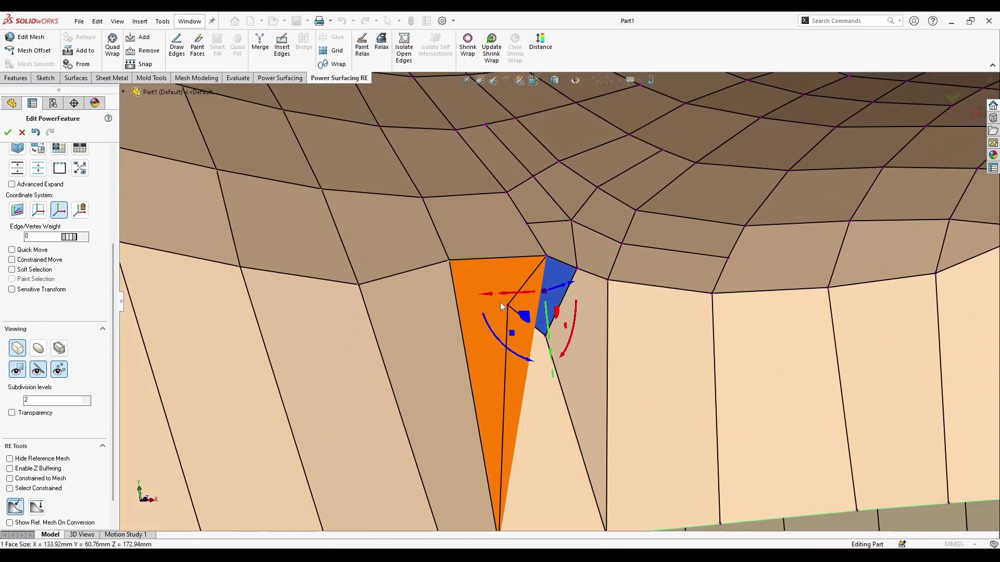
ctrl+click(540, 309)
scroll(554, 332, up, 1)
middle_drag(549, 339, 630, 333)
click(545, 321)
scroll(630, 334, up, 3)
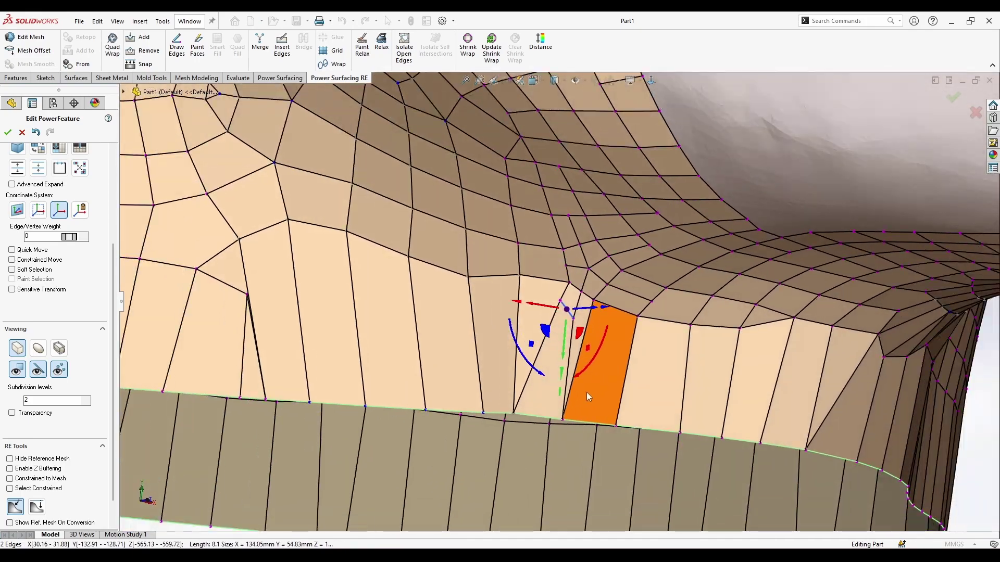
click(580, 489)
Step: Remove the short edge between the folded faces just above the neck rim
middle_drag(574, 492, 521, 469)
scroll(390, 292, down, 5)
click(379, 312)
right_click(382, 311)
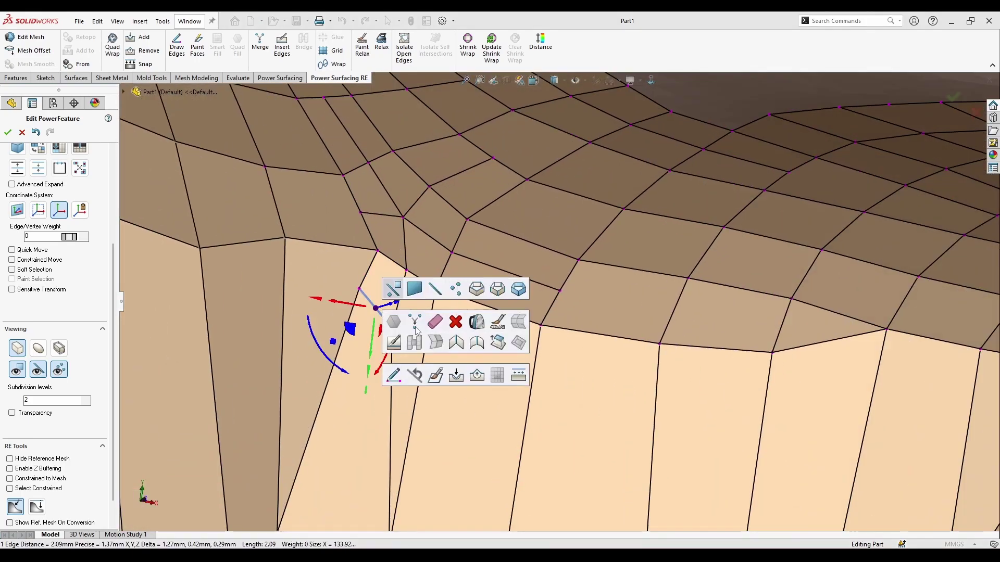
click(435, 323)
Step: Remove the surplus edge runs beside the former fold, including the four-edge run going up from the neck rim
scroll(442, 332, up, 3)
middle_drag(437, 344, 426, 279)
double_click(396, 155)
right_click(452, 234)
click(506, 254)
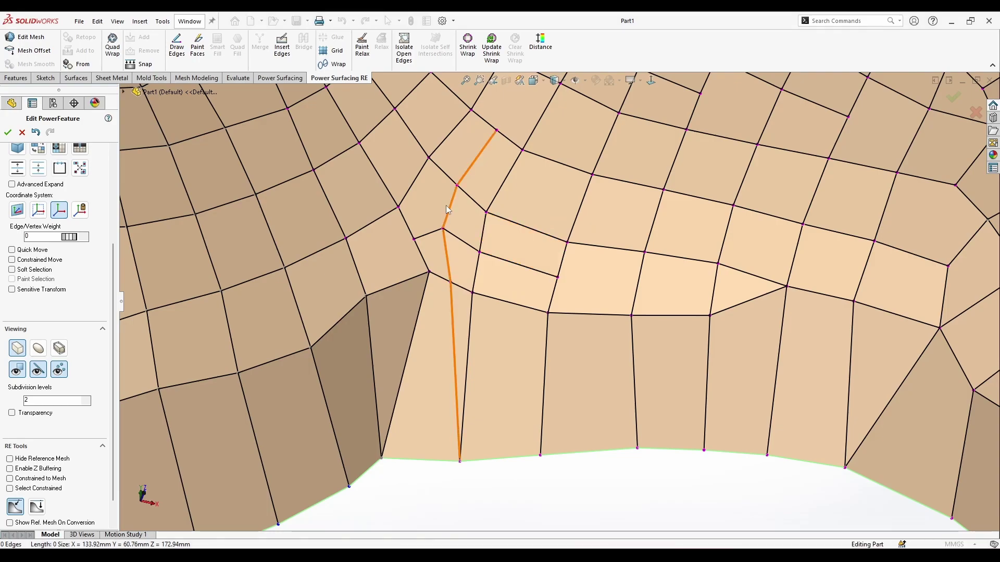
click(447, 209)
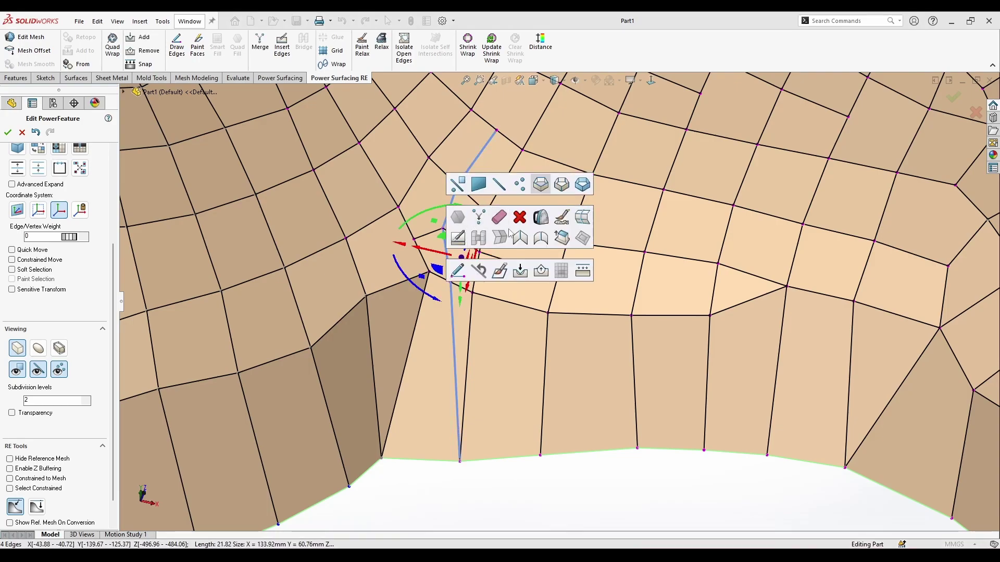
click(503, 221)
Step: Remove the two-edge dead-end run crossing the quads above the neck rim
scroll(457, 263, up, 1)
middle_drag(453, 261, 458, 266)
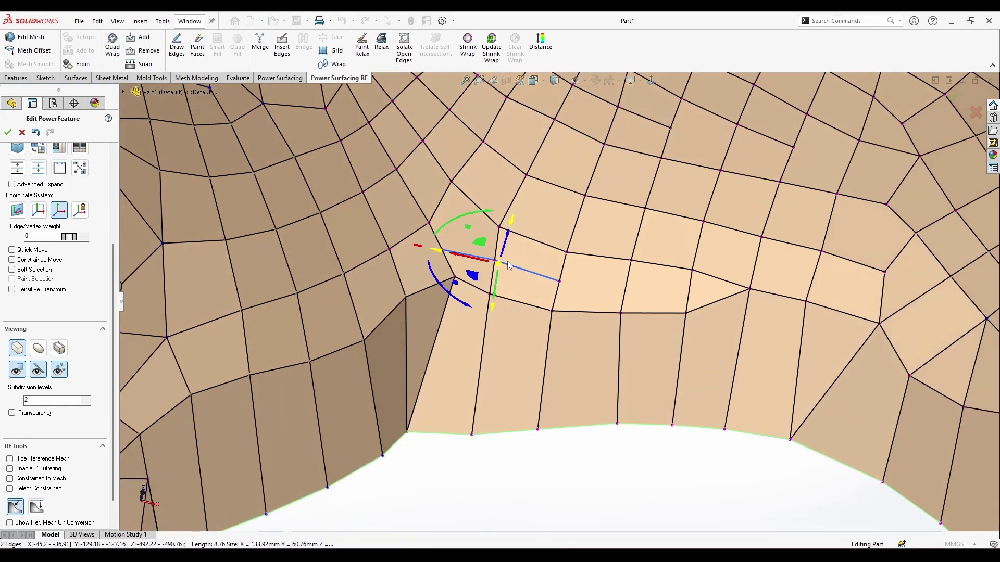
right_click(508, 264)
click(561, 272)
Step: Remove the edges forming the narrow sliver above the neck rim and the adjacent diagonal edge
scroll(559, 302, up, 6)
middle_drag(516, 391, 539, 493)
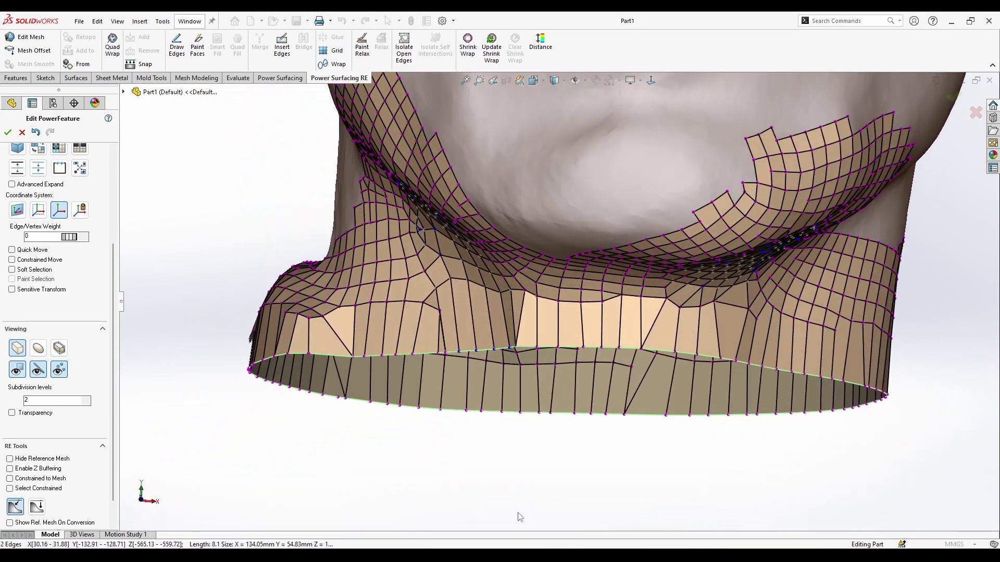
scroll(652, 309, down, 5)
click(655, 308)
scroll(596, 412, up, 6)
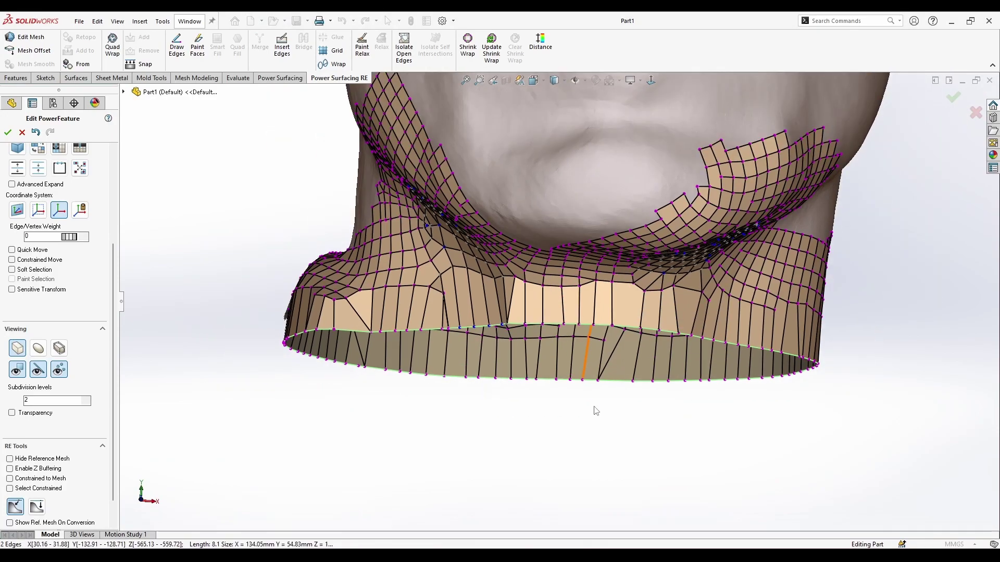
middle_drag(595, 406, 729, 406)
double_click(400, 295)
scroll(432, 294, down, 3)
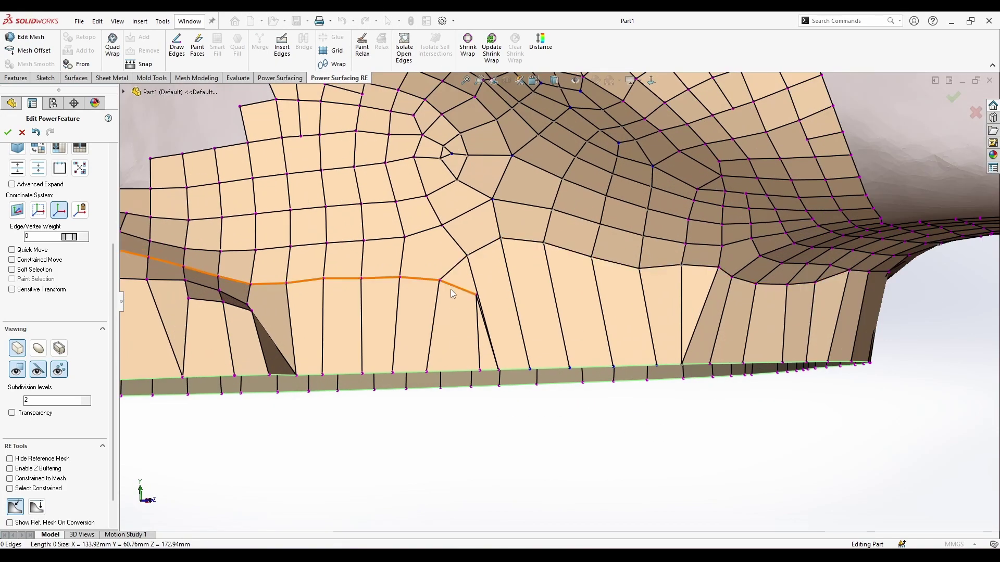
click(478, 333)
click(535, 352)
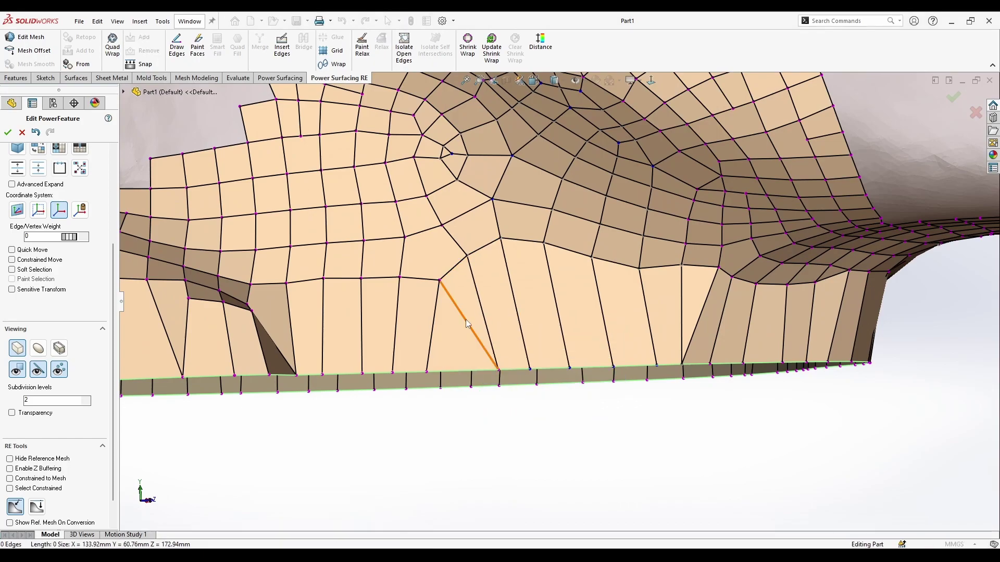
click(465, 321)
click(520, 333)
Step: Extrude the neck's bottom boundary loop inward as a ring of faces and close the opening with Quad Fill
scroll(608, 376, up, 6)
middle_drag(611, 380, 749, 354)
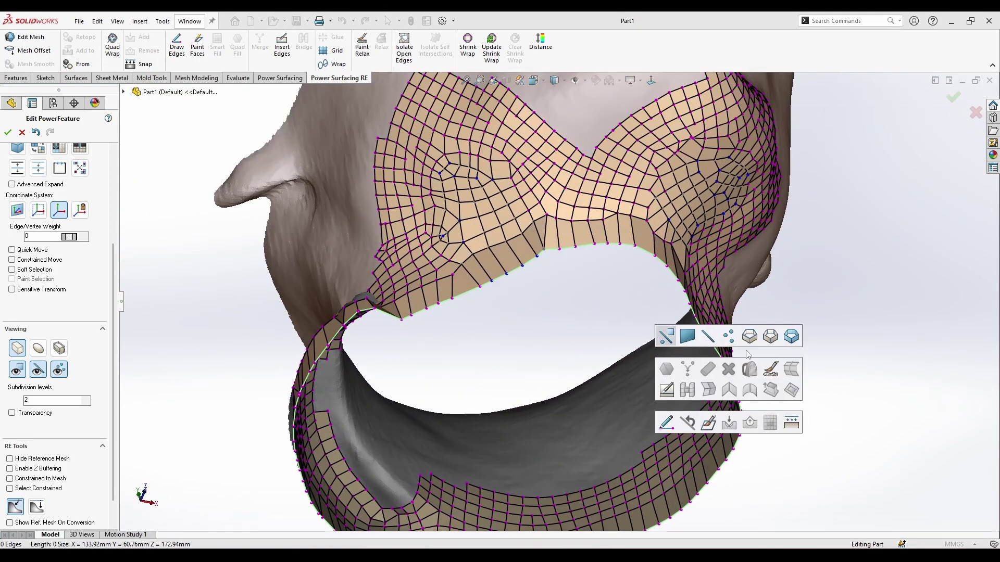
double_click(588, 244)
scroll(524, 354, up, 2)
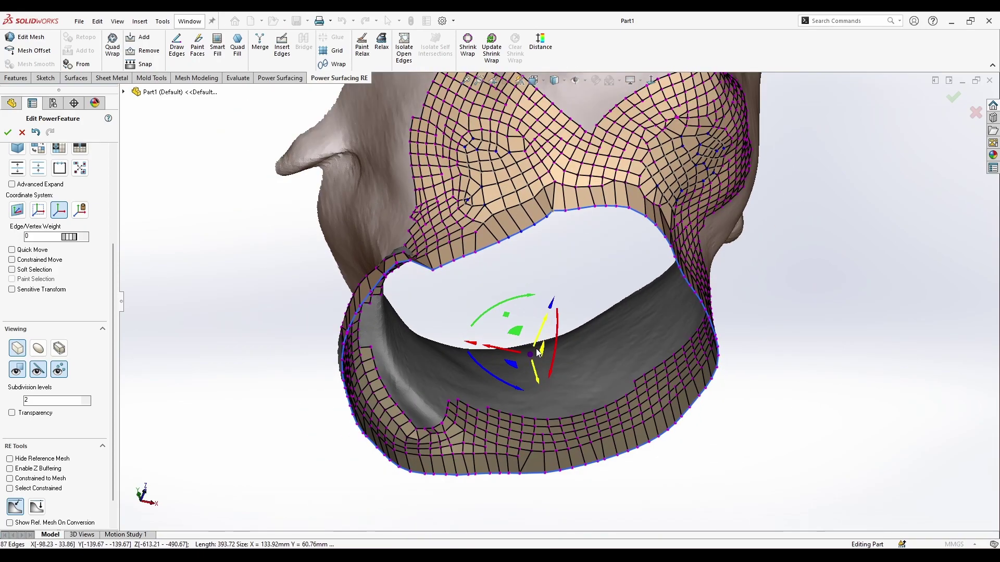
ctrl+drag(531, 355, 529, 382)
middle_drag(539, 390, 544, 320)
drag(518, 329, 525, 349)
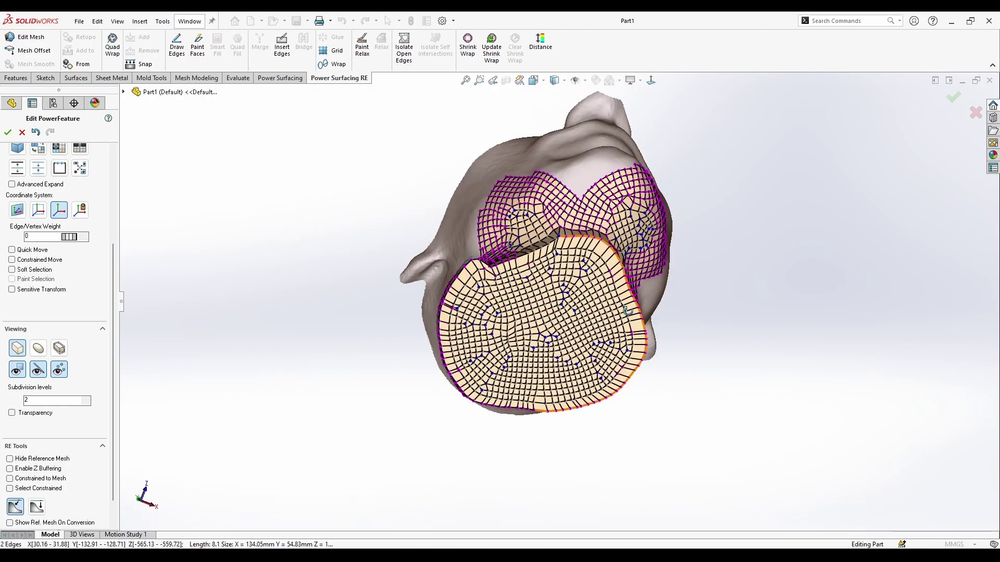
Step: Examine the quad surface over the whole wrapped head, including the irregular patches on the crown
middle_drag(604, 333, 616, 357)
scroll(616, 357, up, 3)
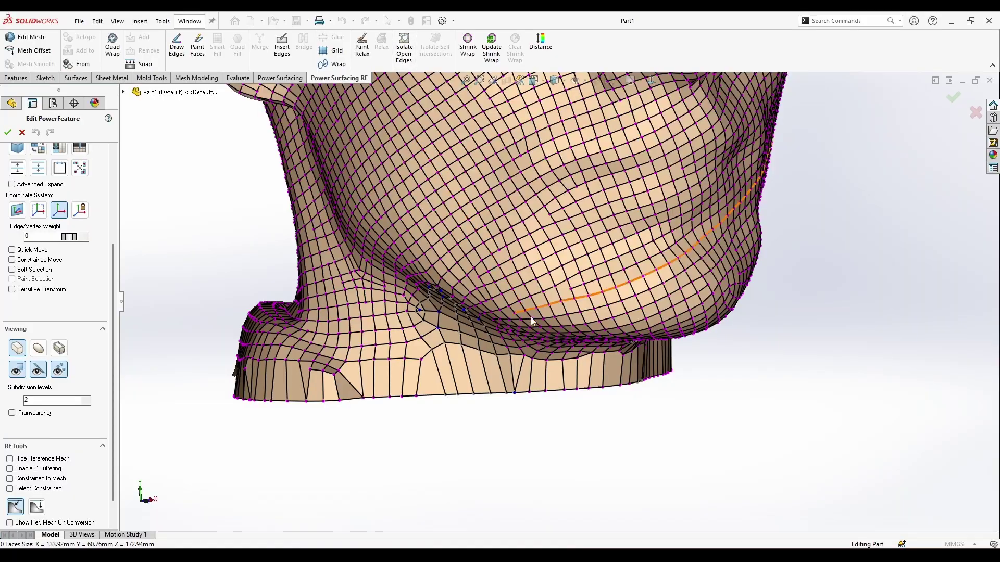
shift+middle_drag(533, 321, 591, 438)
middle_drag(591, 438, 586, 217)
middle_drag(604, 459, 618, 408)
scroll(561, 245, up, 5)
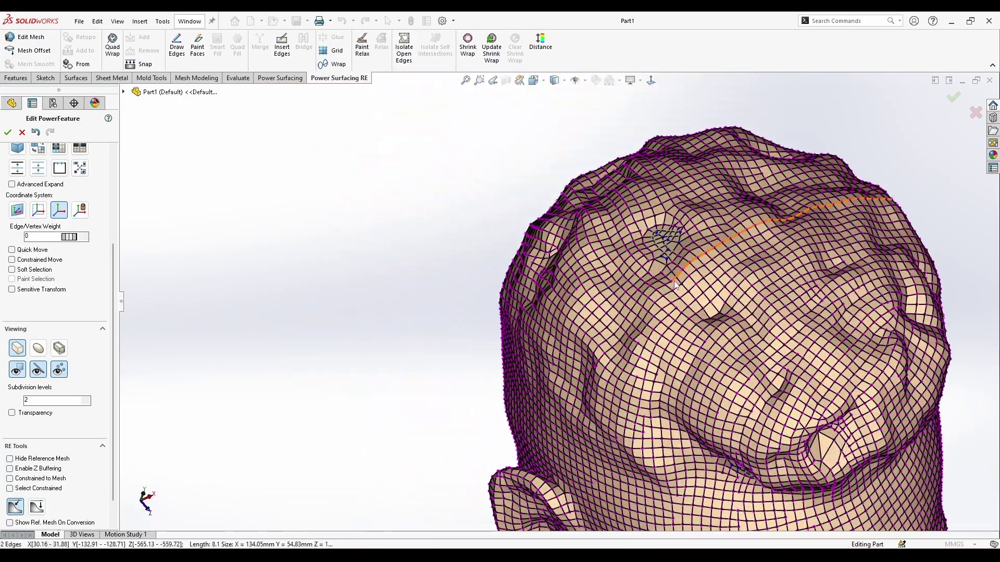
middle_drag(677, 234, 565, 292)
scroll(565, 291, down, 3)
middle_drag(830, 266, 813, 337)
middle_drag(588, 390, 844, 511)
scroll(645, 311, up, 8)
scroll(646, 312, up, 3)
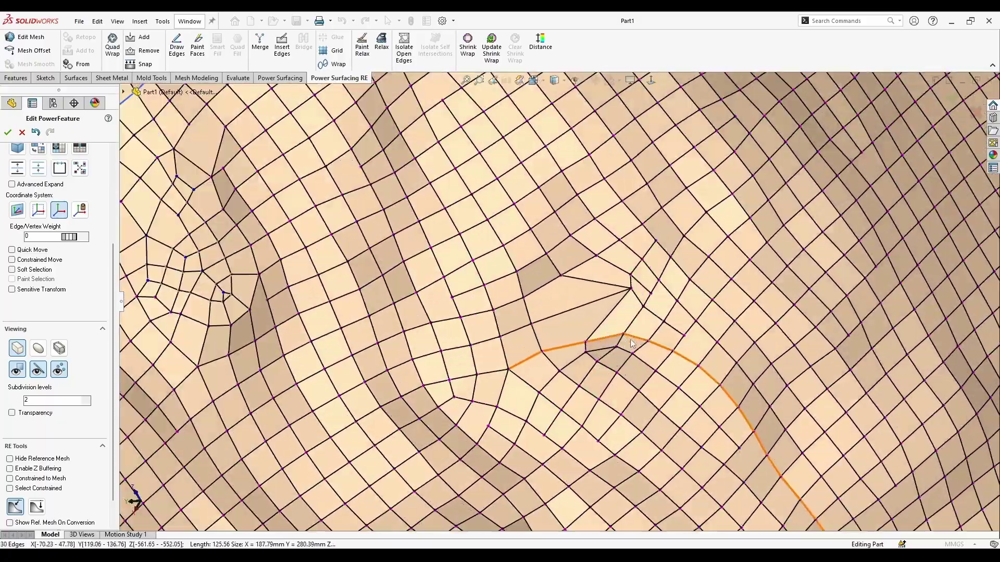
click(606, 347)
scroll(568, 331, down, 4)
middle_drag(567, 331, 515, 223)
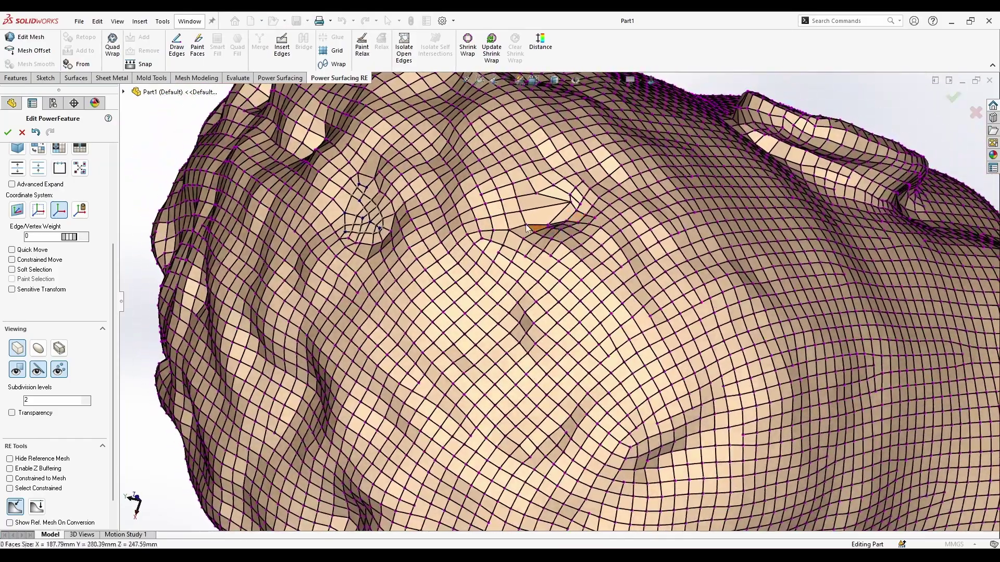
scroll(534, 315, up, 4)
middle_drag(536, 315, 539, 292)
scroll(539, 281, down, 4)
Step: Try the Paint Relax brush over the uneven quads on the crown and around the ear
click(362, 48)
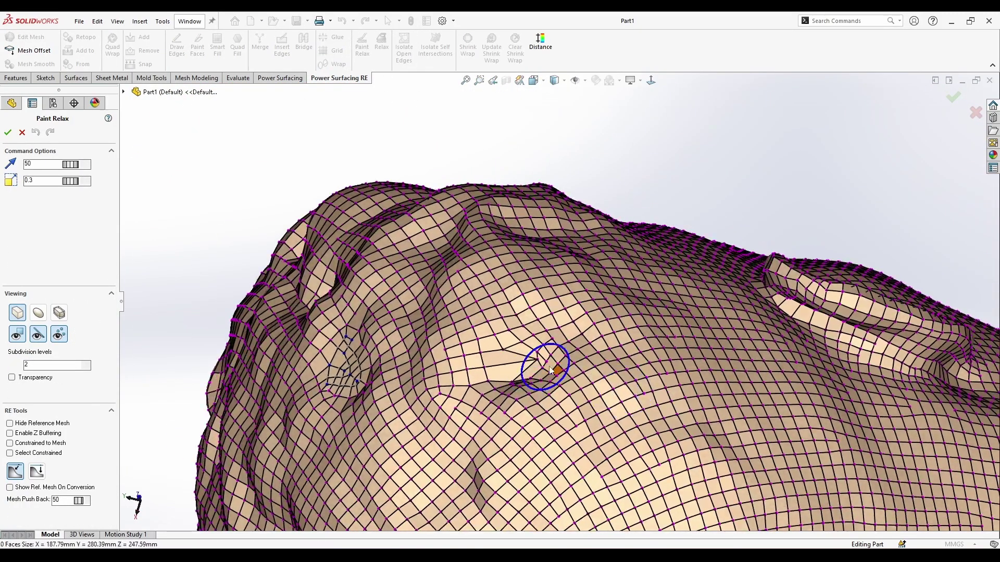
mouse_move(509, 374)
middle_down()
mouse_move(562, 462)
mouse_move(497, 427)
mouse_move(467, 371)
mouse_move(585, 245)
mouse_move(518, 150)
mouse_move(651, 397)
middle_up()
scroll(562, 462, up, 2)
scroll(467, 382, up, 3)
scroll(585, 246, down, 5)
scroll(655, 401, up, 3)
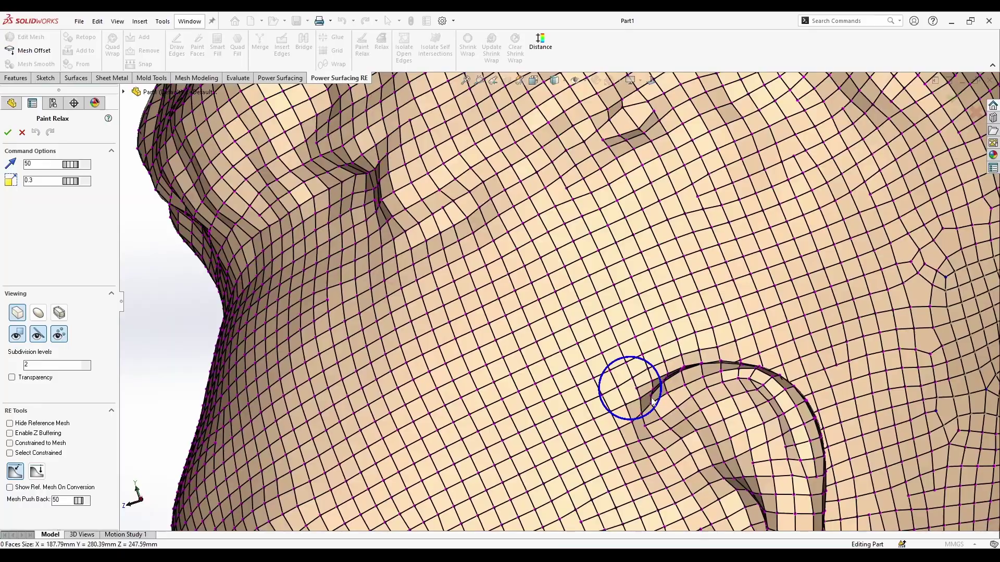
scroll(564, 360, up, 3)
mouse_move(437, 364)
middle_down()
mouse_move(489, 401)
mouse_move(479, 367)
mouse_move(517, 326)
mouse_move(627, 425)
mouse_move(578, 417)
middle_up()
scroll(489, 401, down, 4)
scroll(518, 327, down, 5)
scroll(575, 414, up, 4)
scroll(599, 339, up, 1)
key(Escape)
scroll(670, 257, up, 2)
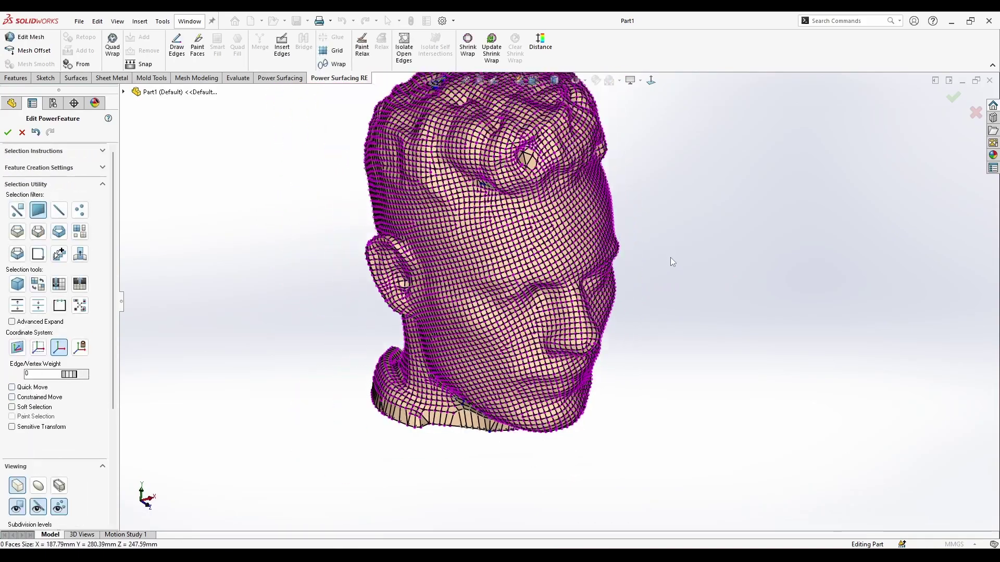
Step: Start a Shrink Wrap of the head with Show Preview enabled, hide edges and vertices, and set the interpolation subdivision level to 1
scroll(526, 107, down, 2)
scroll(667, 371, up, 1)
scroll(669, 375, up, 3)
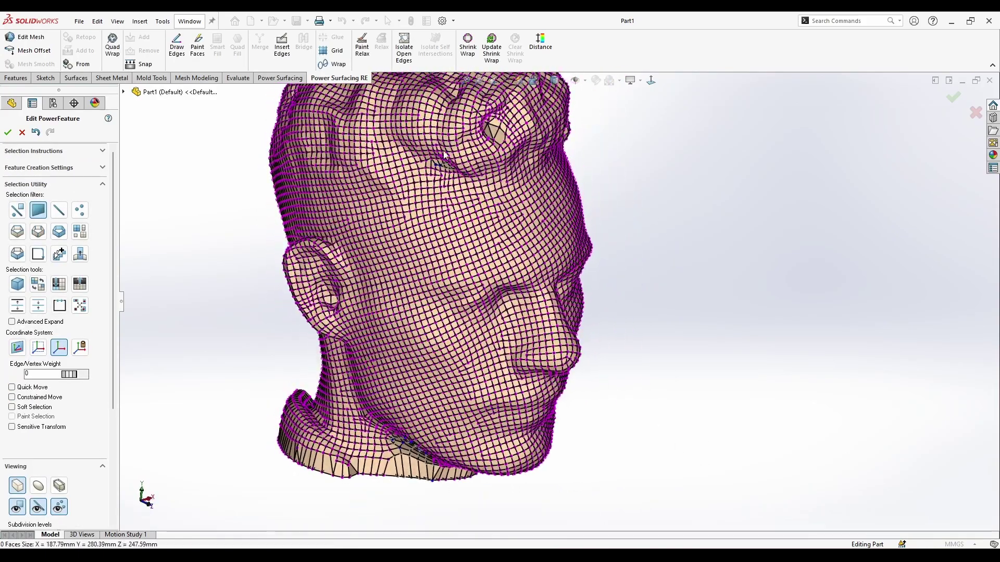
scroll(495, 196, up, 4)
scroll(496, 196, down, 4)
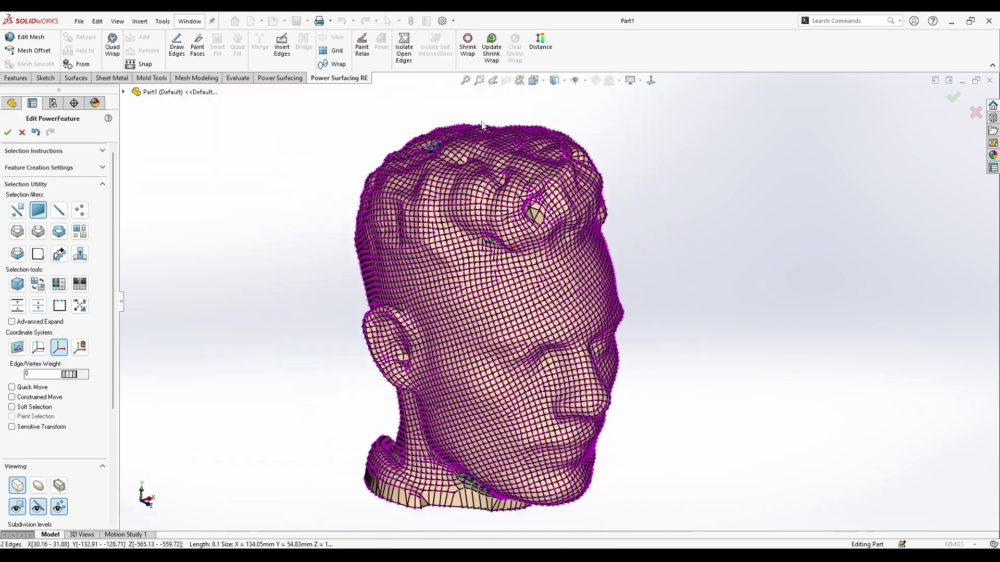
click(467, 48)
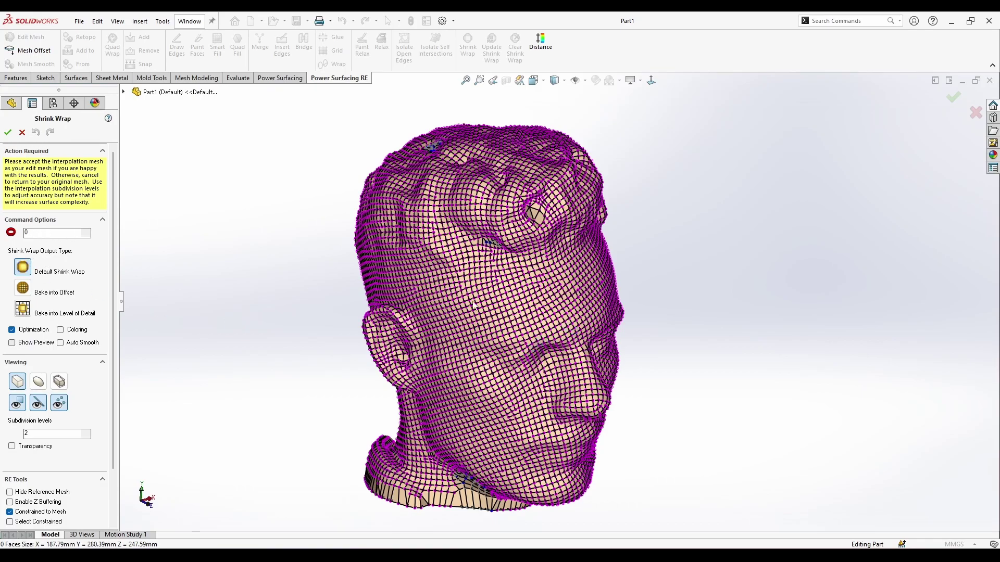
click(12, 343)
click(38, 405)
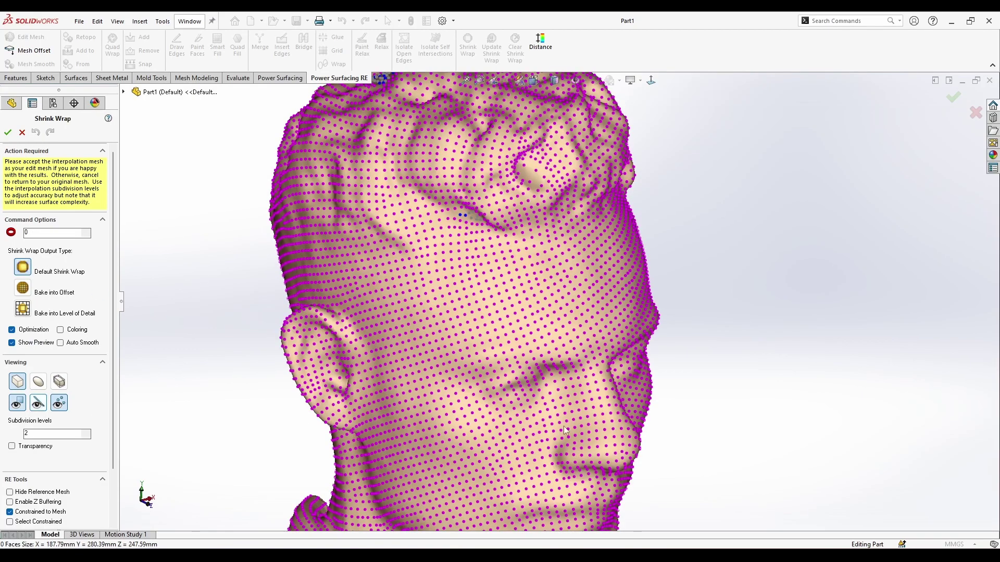
click(60, 409)
middle_drag(305, 442, 675, 343)
scroll(316, 439, up, 2)
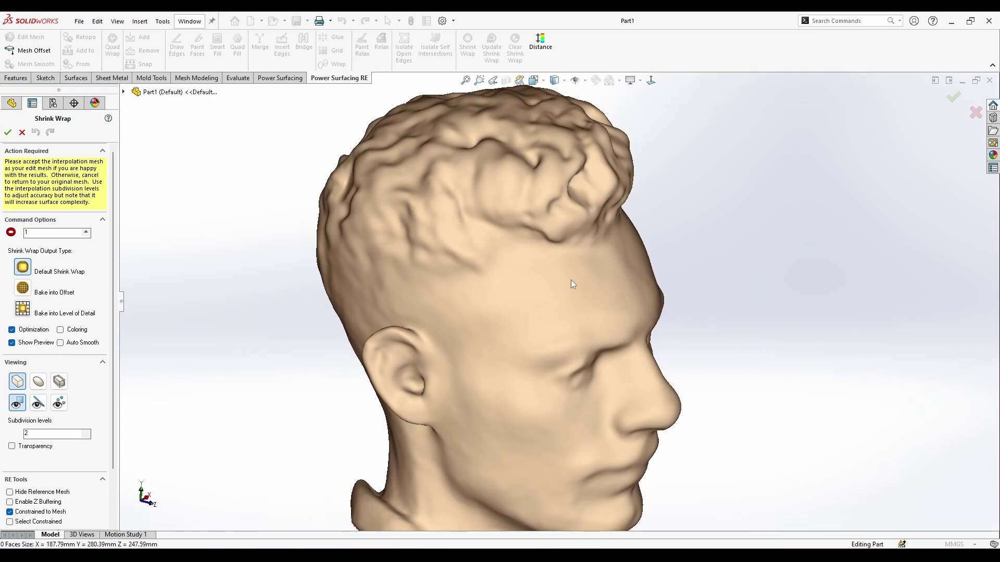
Step: Enable Auto Smooth for the shrink wrap and accept the interpolated mesh
middle_drag(671, 291, 198, 363)
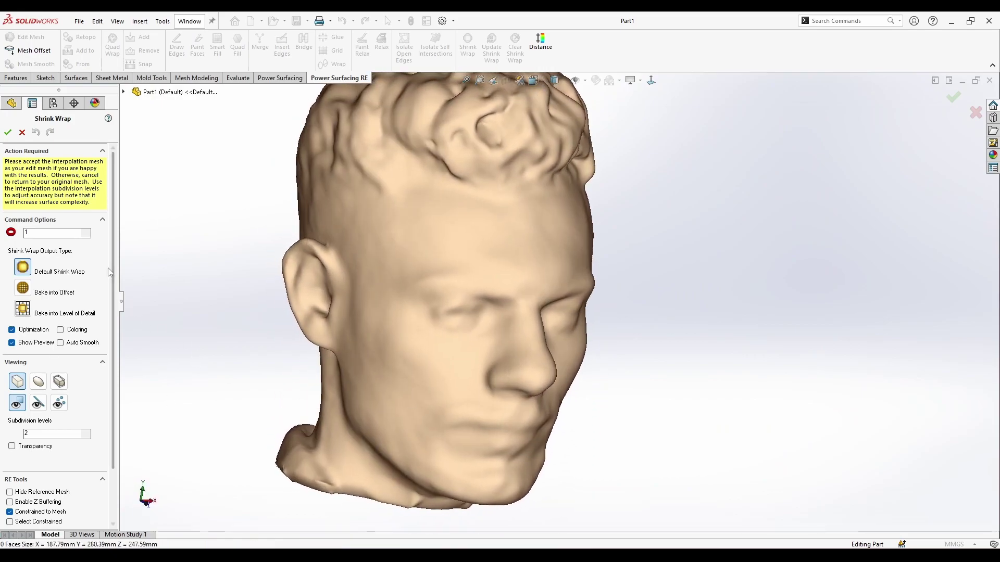
drag(110, 272, 117, 251)
middle_drag(821, 339, 740, 339)
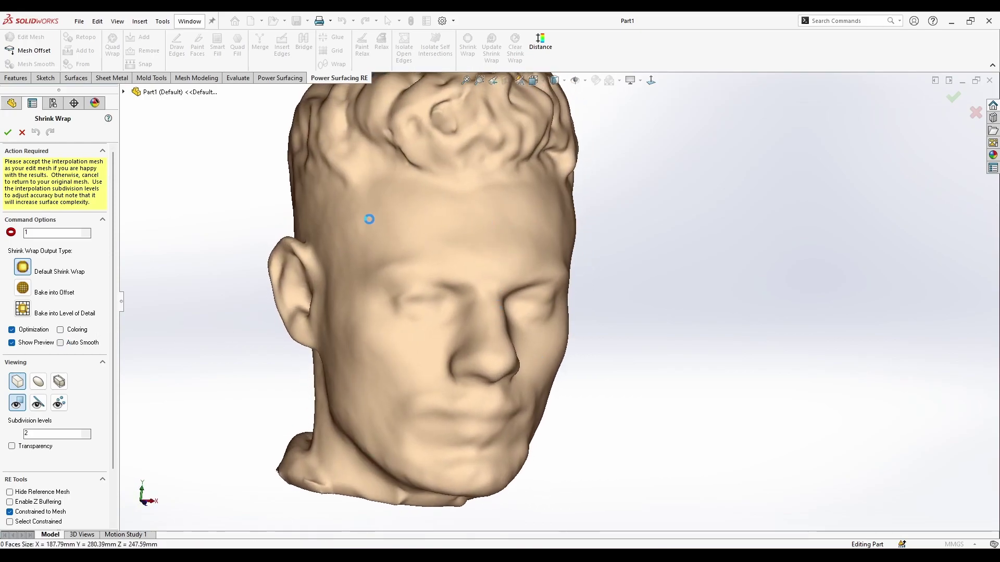
middle_drag(489, 210, 394, 377)
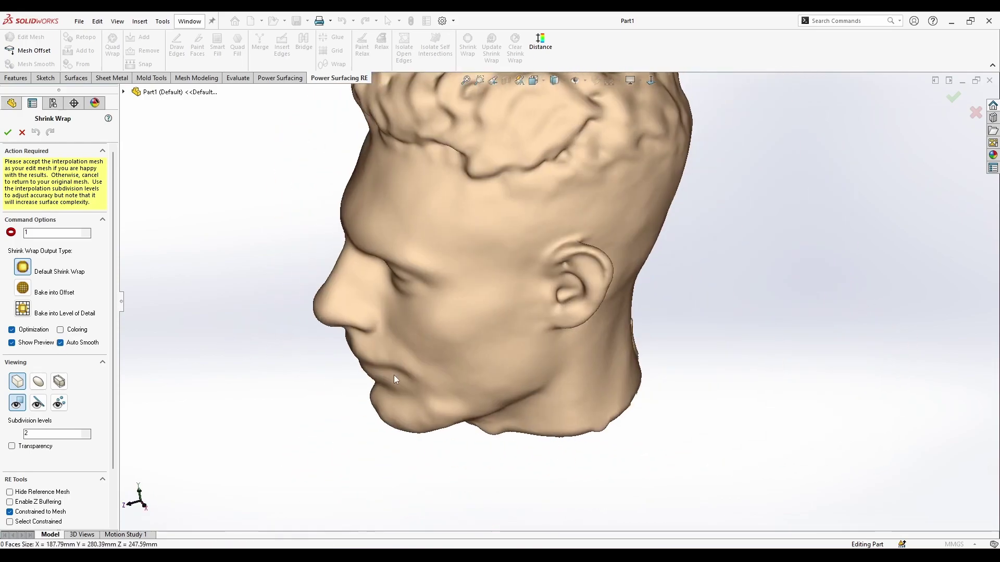
click(7, 134)
Step: Display the unsmoothed control mesh with its edges and vertices around the neck
middle_drag(470, 456, 365, 381)
scroll(550, 291, up, 2)
scroll(650, 444, down, 7)
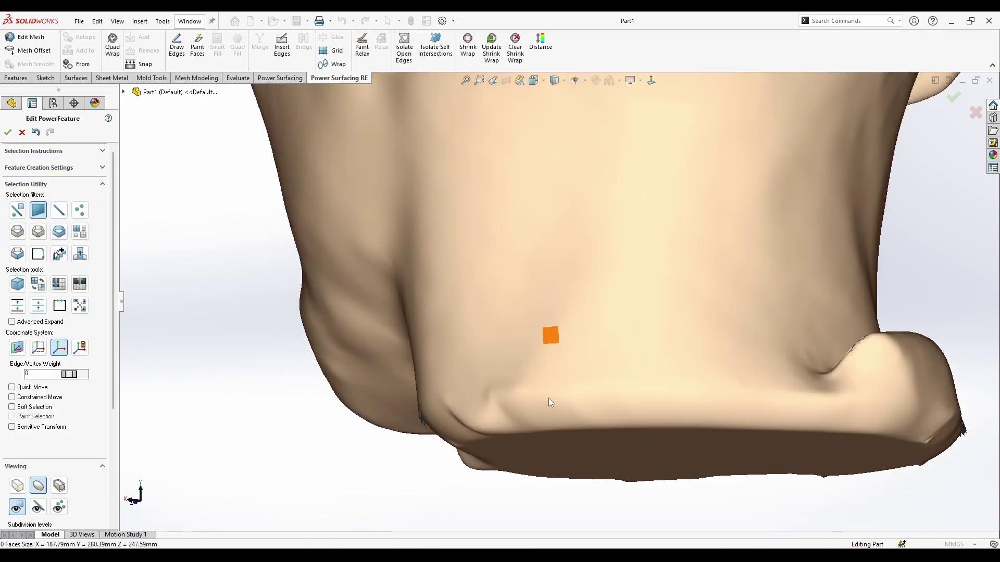
click(23, 489)
click(39, 506)
click(59, 507)
Step: Allow selection of all mesh element types and reposition the folded mesh corner just above the neck cap
middle_drag(333, 442, 508, 396)
scroll(588, 387, down, 3)
right_click(590, 352)
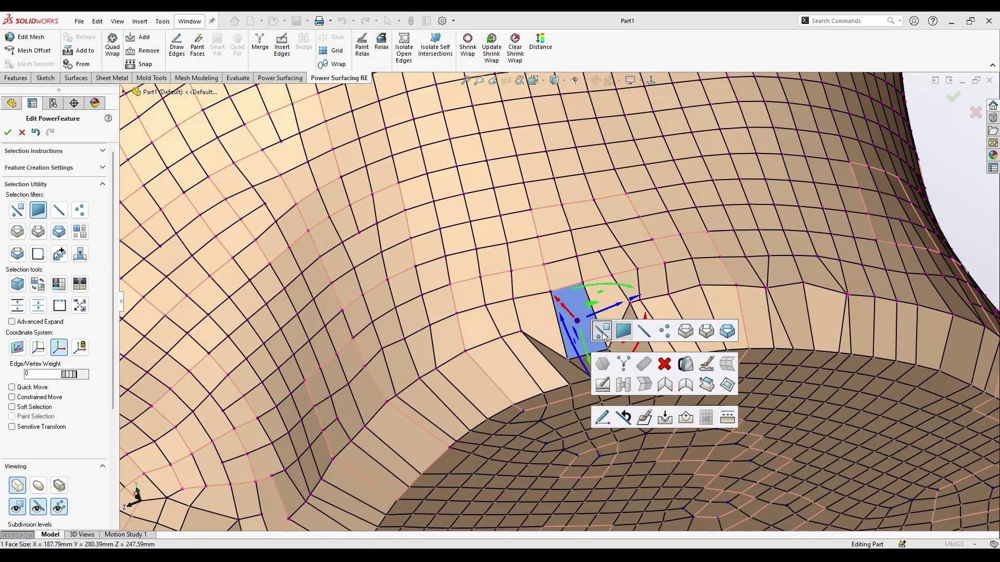
click(601, 330)
click(592, 352)
middle_drag(592, 352, 605, 370)
drag(607, 368, 602, 323)
click(658, 359)
Step: Examine the smoothed head from several sides with edges and vertices hidden
scroll(661, 365, up, 3)
middle_drag(664, 370, 722, 443)
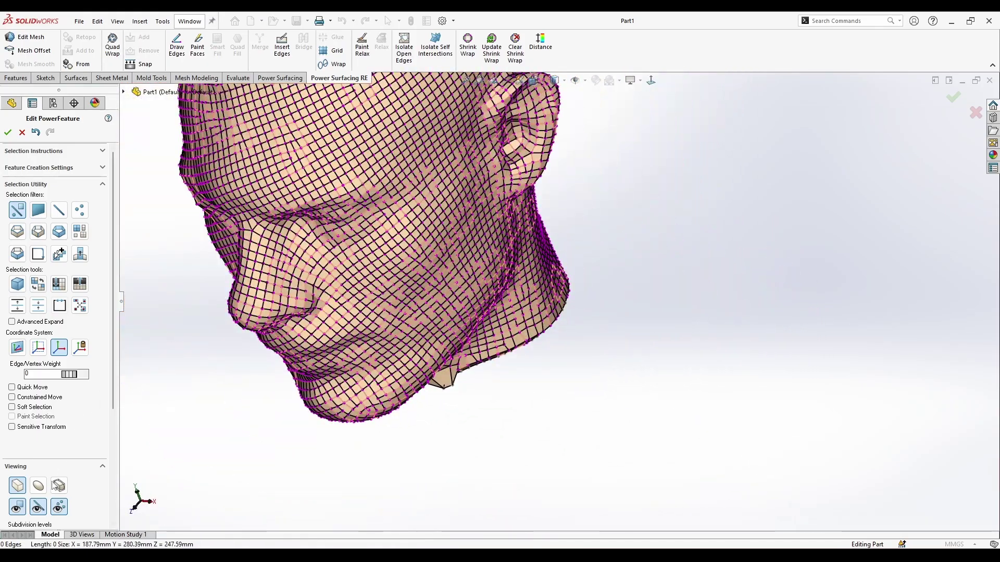
scroll(48, 489, down, 4)
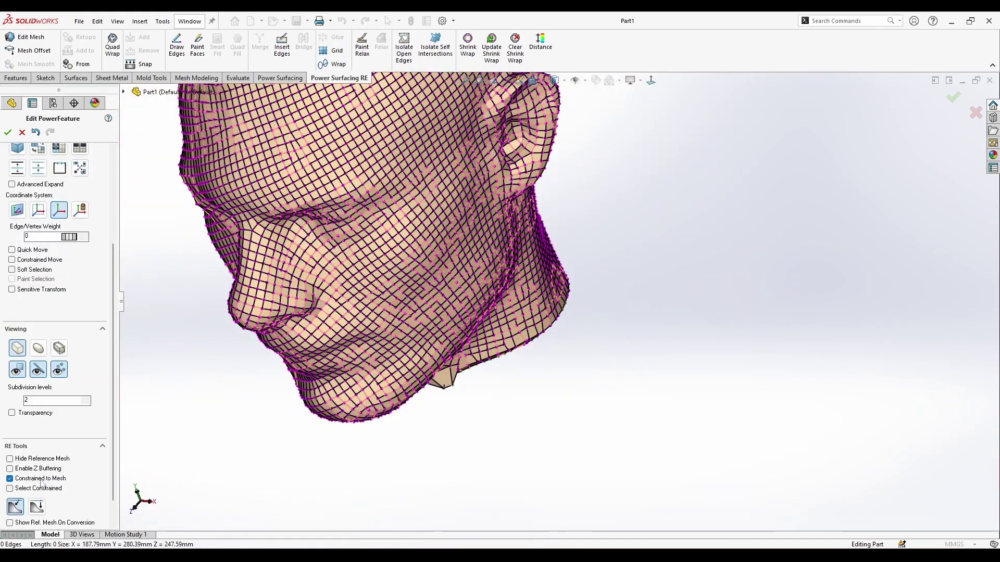
click(45, 371)
click(58, 370)
scroll(521, 333, up, 3)
middle_drag(589, 415, 742, 435)
scroll(526, 190, down, 3)
scroll(652, 430, up, 3)
middle_drag(653, 430, 669, 416)
scroll(661, 401, down, 3)
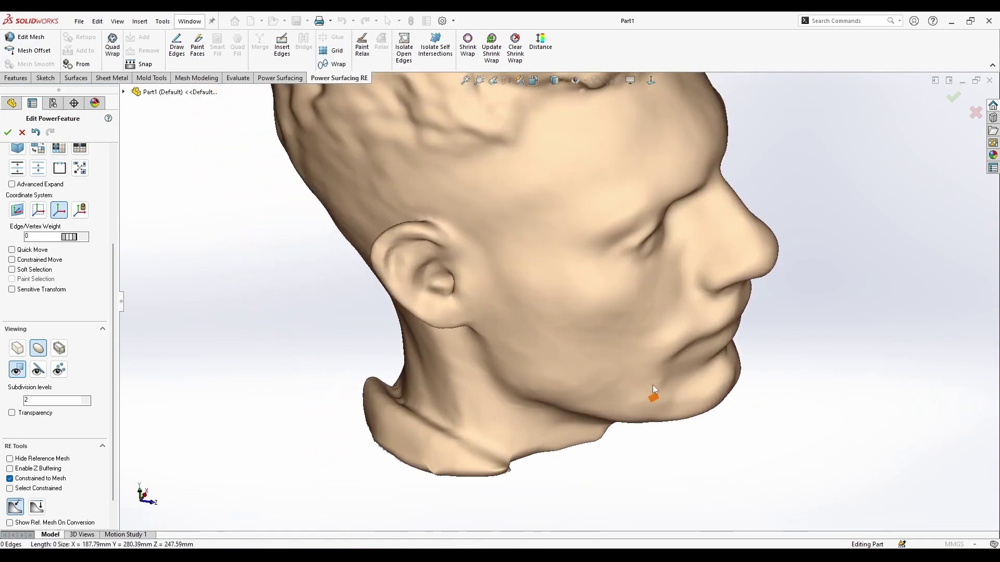
Step: Set the Paint Relax strength to 1, turn vertex display on, and leave the brush command
click(365, 58)
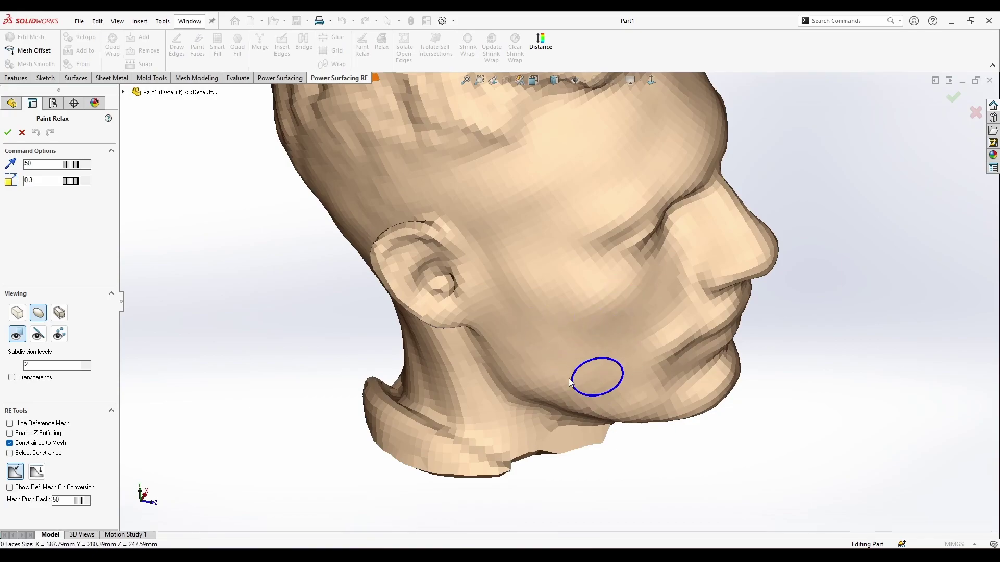
middle_drag(428, 246, 644, 417)
scroll(584, 411, down, 5)
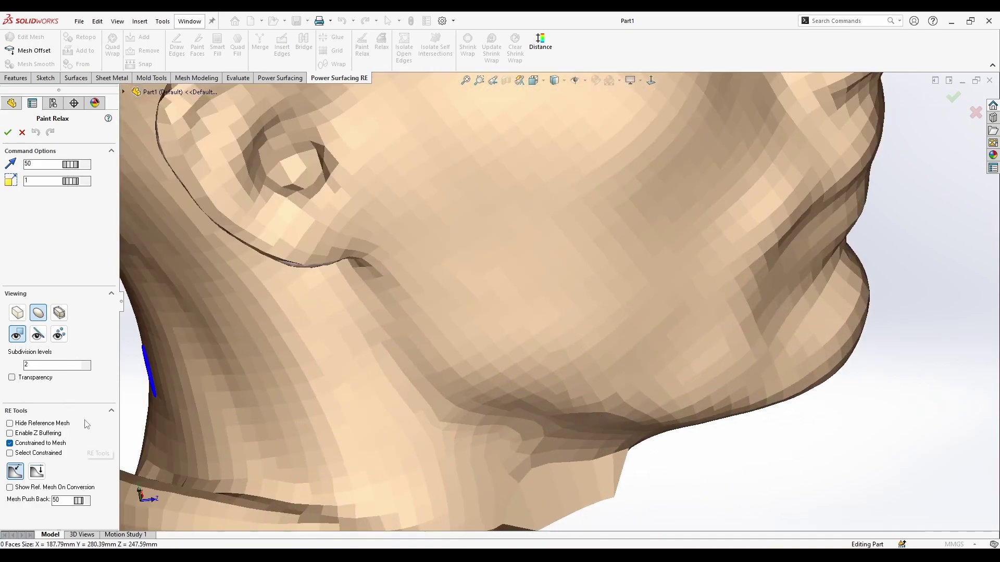
scroll(523, 360, up, 5)
middle_drag(551, 342, 721, 268)
scroll(610, 289, down, 5)
middle_drag(611, 290, 460, 275)
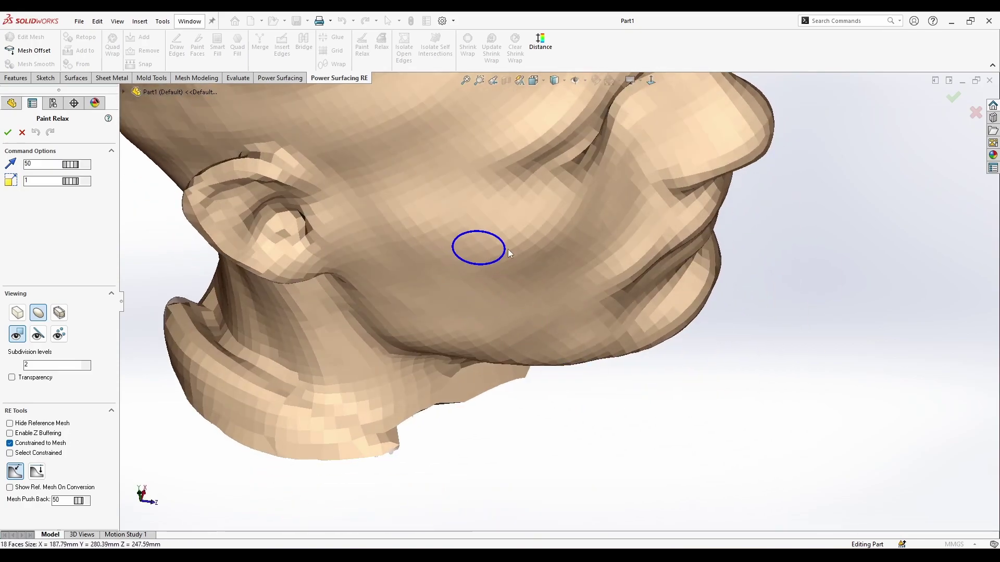
click(58, 335)
key(Escape)
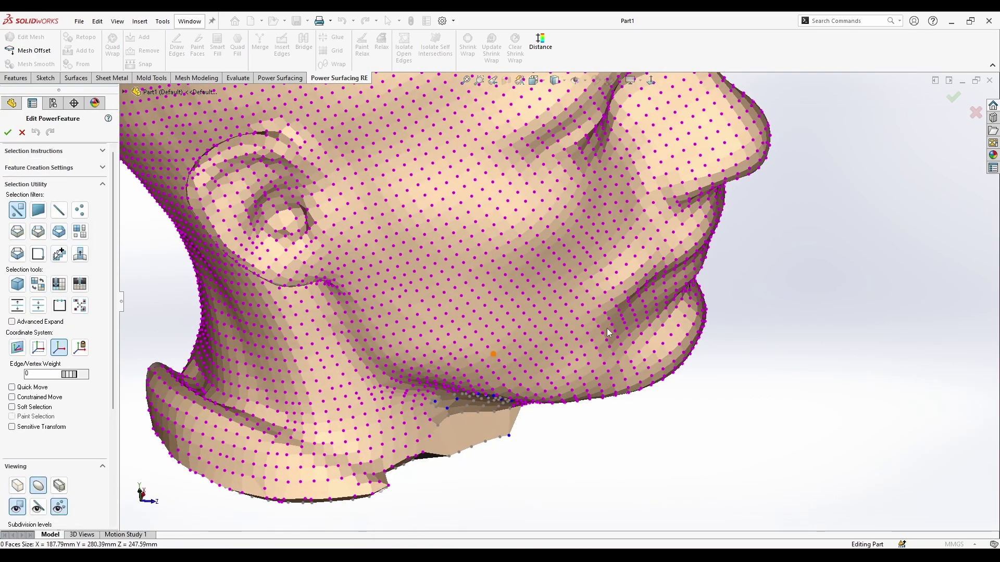
Step: Examine the vertex distribution on the smoothed face, forehead and hairline
scroll(559, 329, up, 5)
scroll(568, 354, down, 3)
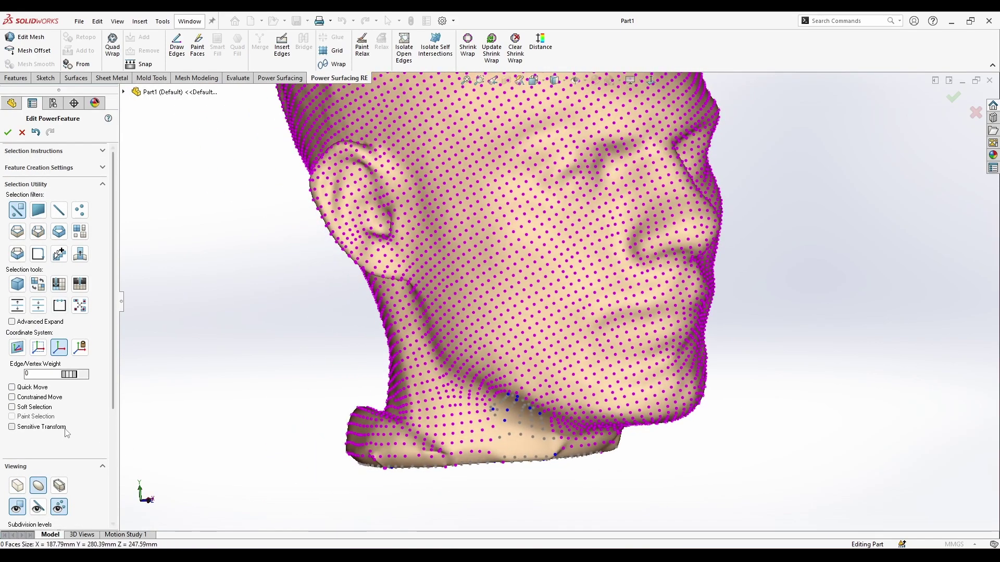
click(42, 510)
click(42, 510)
scroll(693, 359, up, 4)
middle_drag(693, 360, 637, 328)
scroll(593, 162, down, 6)
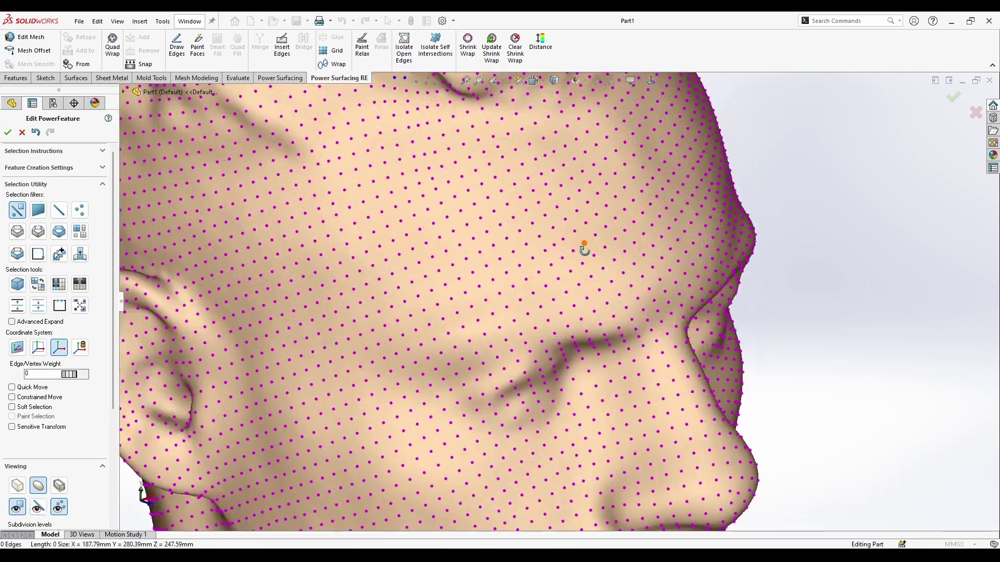
scroll(585, 252, up, 5)
middle_drag(598, 226, 651, 204)
scroll(507, 222, down, 6)
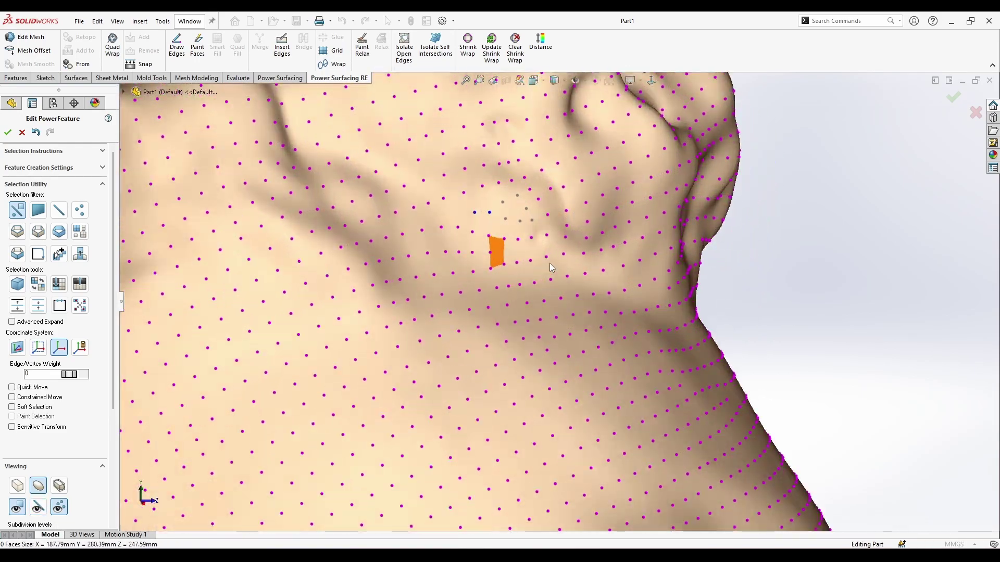
middle_drag(549, 264, 534, 286)
scroll(533, 286, up, 4)
middle_drag(509, 345, 542, 328)
scroll(505, 409, up, 5)
scroll(541, 325, down, 4)
scroll(543, 323, up, 3)
Step: Examine the unconstrained vertices under the chin and around the capped neck
middle_drag(586, 414, 546, 348)
scroll(573, 458, down, 4)
middle_drag(573, 459, 513, 369)
scroll(545, 432, down, 3)
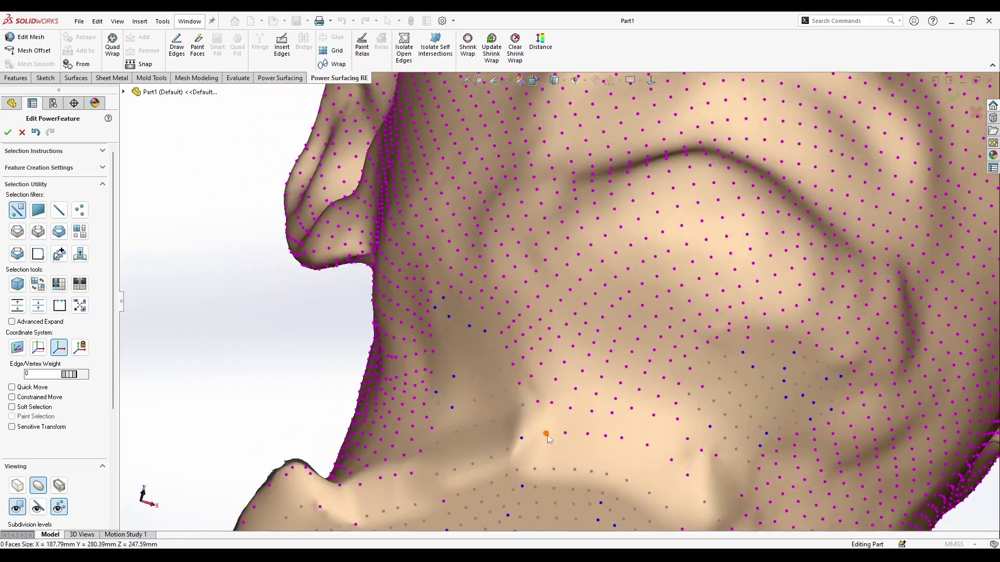
middle_drag(546, 432, 581, 504)
scroll(555, 430, up, 4)
scroll(599, 343, down, 6)
scroll(570, 328, up, 5)
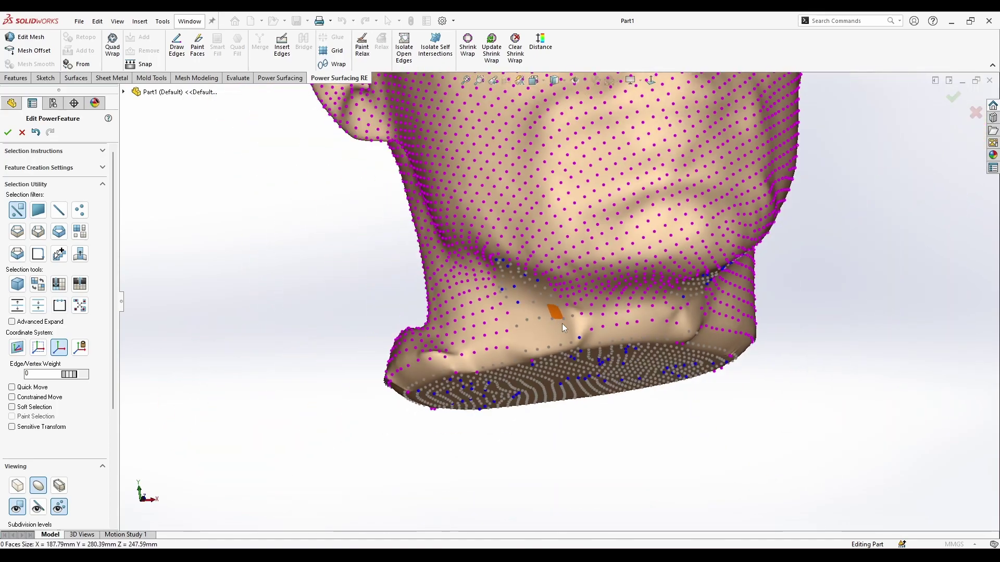
middle_drag(570, 327, 547, 333)
scroll(541, 336, down, 6)
Step: Switch the neck area back to the control mesh with edges and vertices shown
click(15, 488)
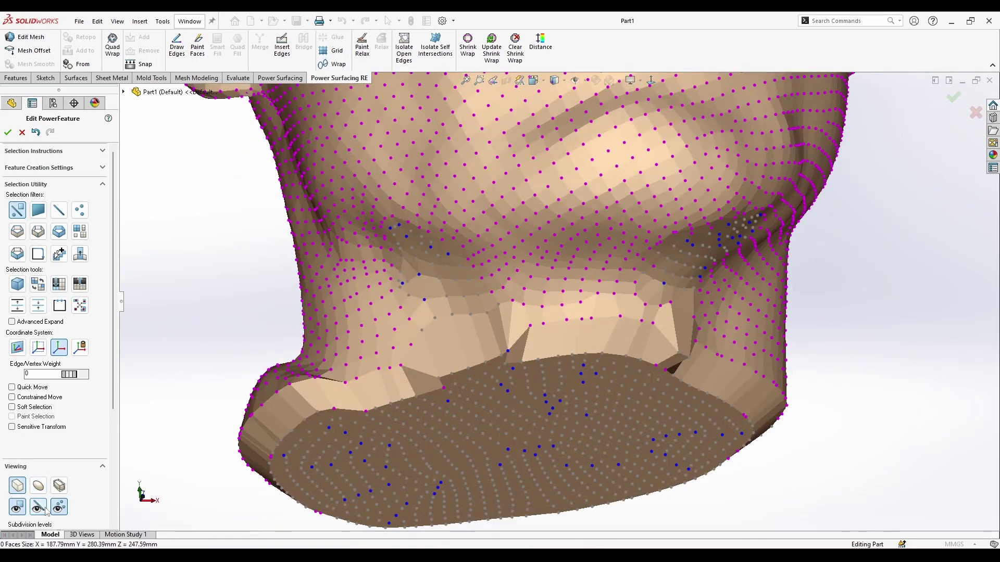
click(37, 506)
click(58, 506)
middle_drag(469, 443, 346, 398)
middle_drag(509, 346, 516, 379)
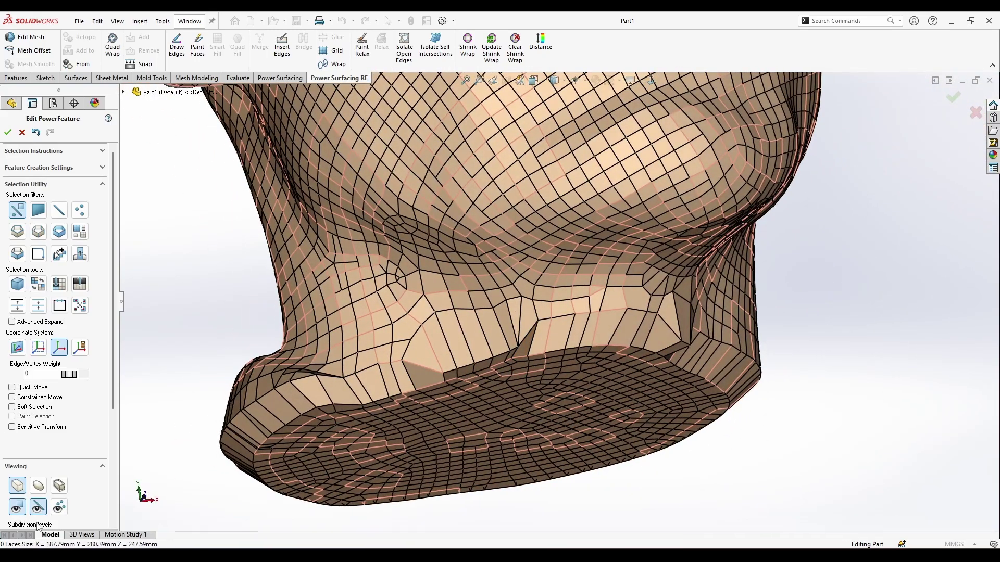
click(58, 507)
Step: Smooth the folded faces above the front neck rim below the chin with the Paint Relax brush
middle_drag(511, 312, 489, 276)
click(361, 48)
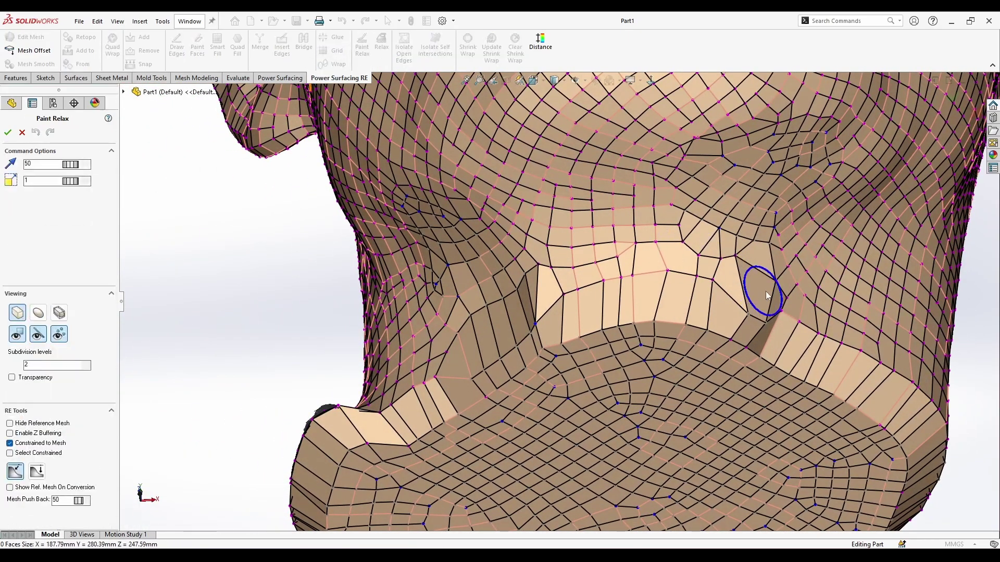
mouse_move(557, 284)
mouse_down()
mouse_move(542, 323)
mouse_move(530, 288)
mouse_up()
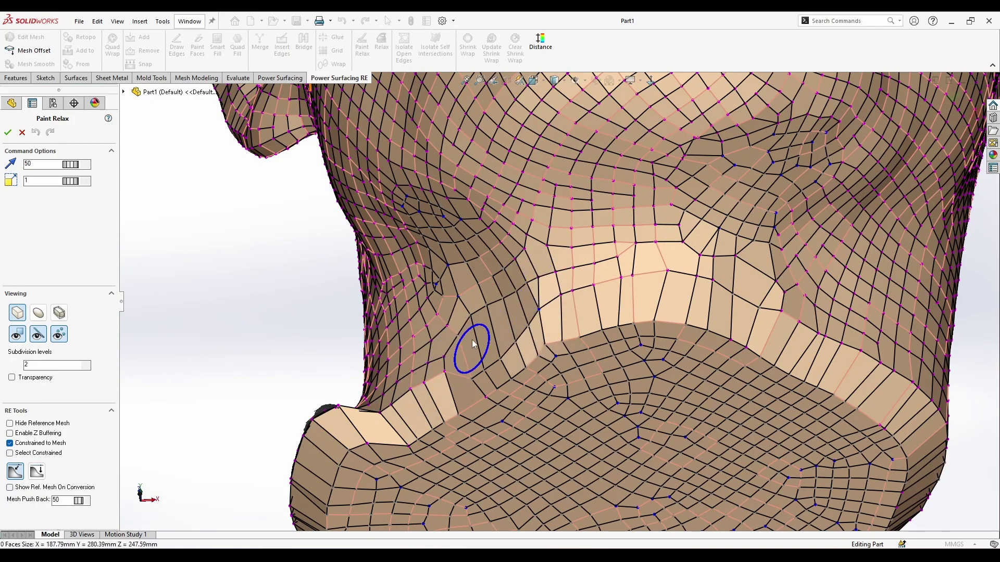
mouse_move(473, 344)
middle_down()
mouse_move(427, 326)
mouse_move(487, 339)
middle_up()
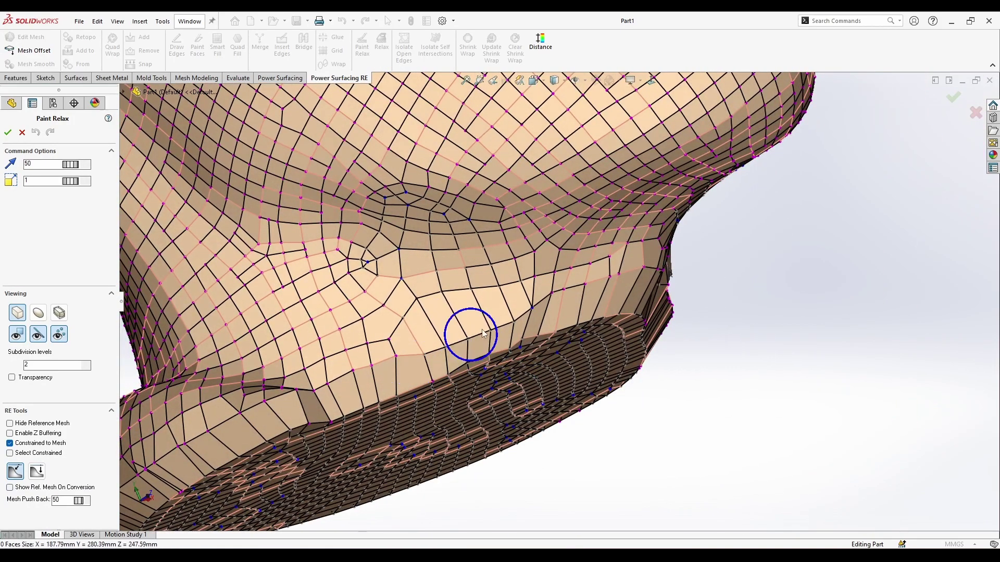
mouse_move(383, 360)
middle_down()
mouse_move(364, 261)
mouse_move(485, 335)
middle_up()
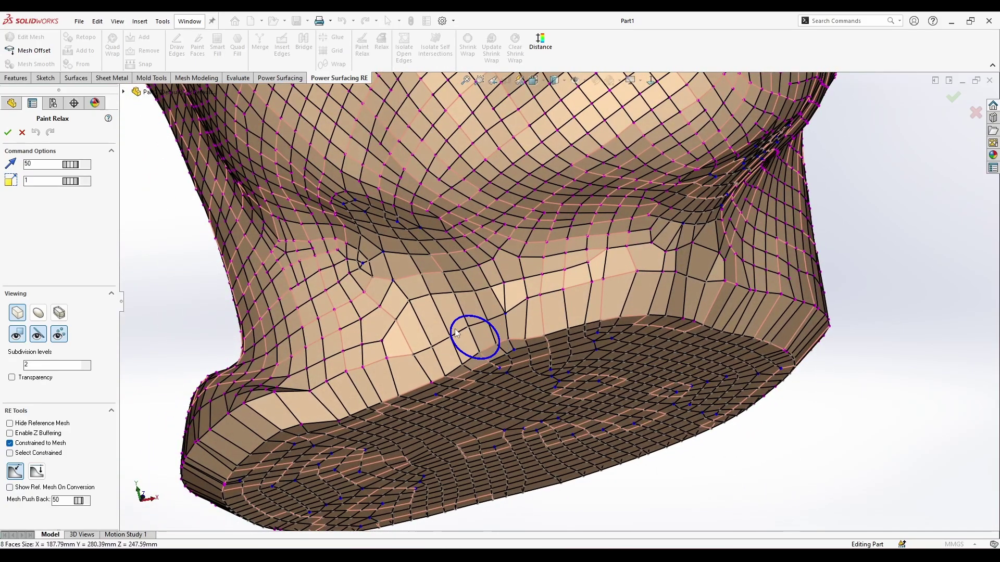
Step: Relax the uneven faces along the remaining neck rim with the Paint Relax brush and accept the result
mouse_move(656, 272)
middle_down()
mouse_move(443, 294)
mouse_move(497, 443)
middle_up()
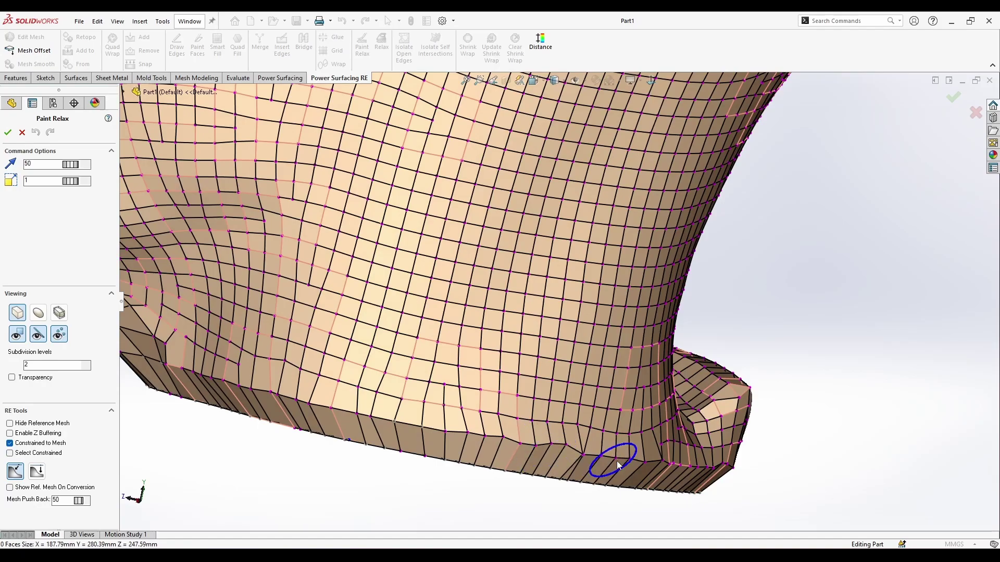
mouse_move(582, 454)
middle_down()
mouse_move(581, 464)
mouse_move(473, 449)
mouse_move(388, 381)
mouse_move(315, 386)
mouse_move(332, 389)
middle_up()
mouse_move(489, 357)
mouse_down()
mouse_move(542, 343)
mouse_move(476, 313)
mouse_move(541, 321)
mouse_up()
mouse_move(542, 320)
middle_down()
mouse_move(646, 396)
mouse_move(626, 440)
middle_up()
scroll(715, 330, up, 6)
middle_drag(716, 425, 736, 232)
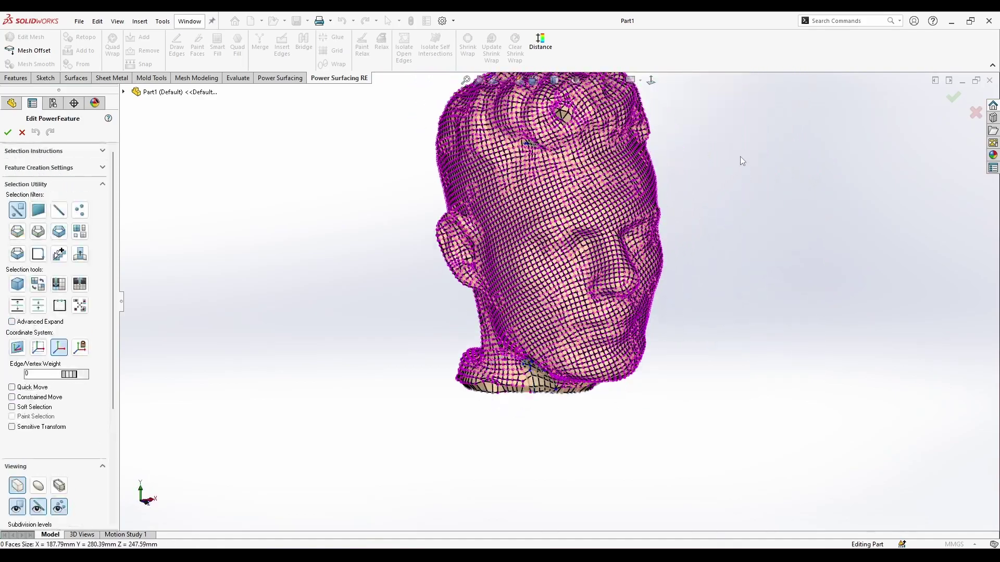
Step: Accept the PowerFeature edit to convert the quad mesh of the head into a solid body
middle_drag(739, 156, 658, 208)
scroll(658, 207, down, 4)
scroll(789, 337, up, 2)
middle_drag(789, 336, 743, 251)
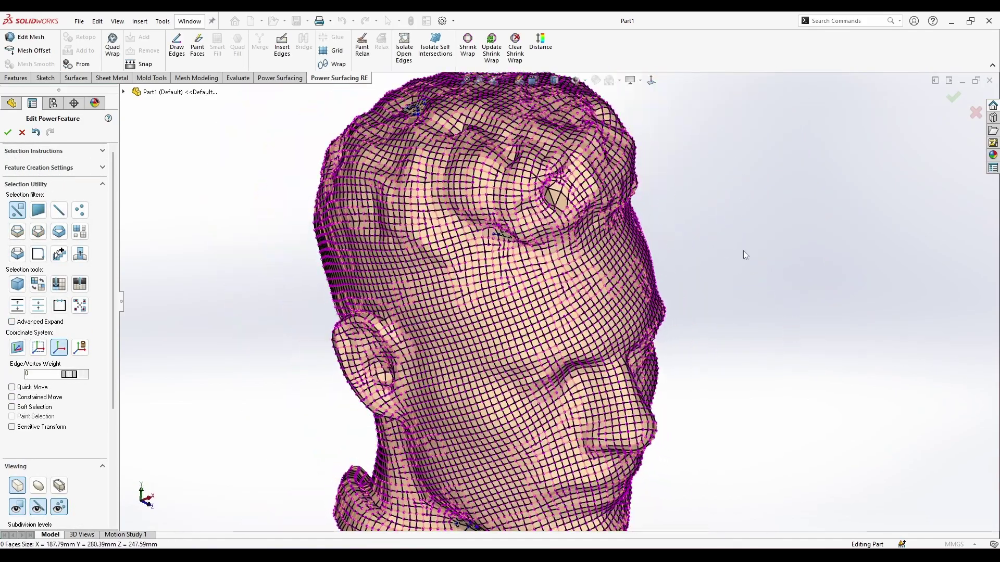
click(954, 97)
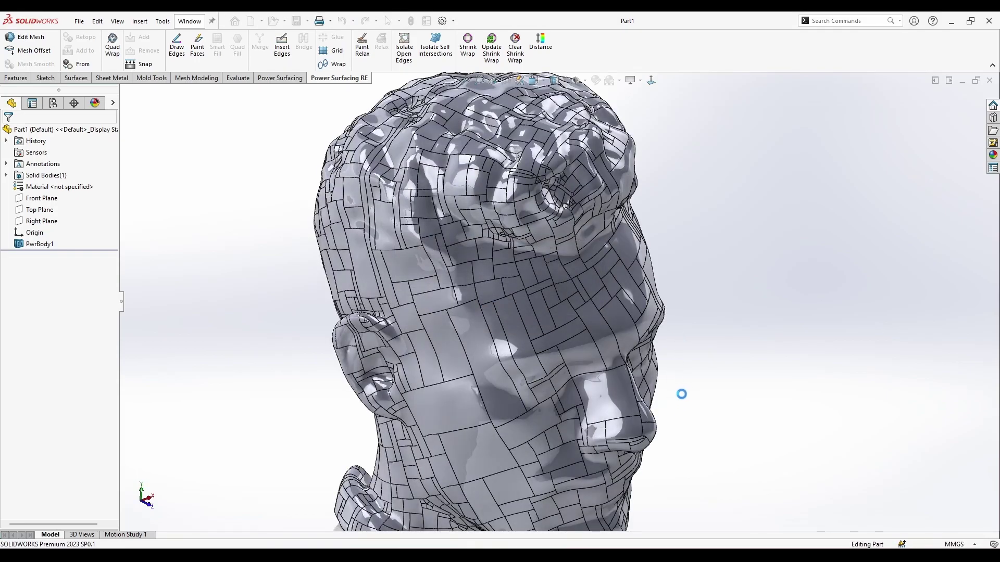
Step: Apply the textured plastic appearance PW-MT11000 to the head
scroll(678, 366, up, 2)
middle_drag(679, 366, 722, 318)
click(992, 155)
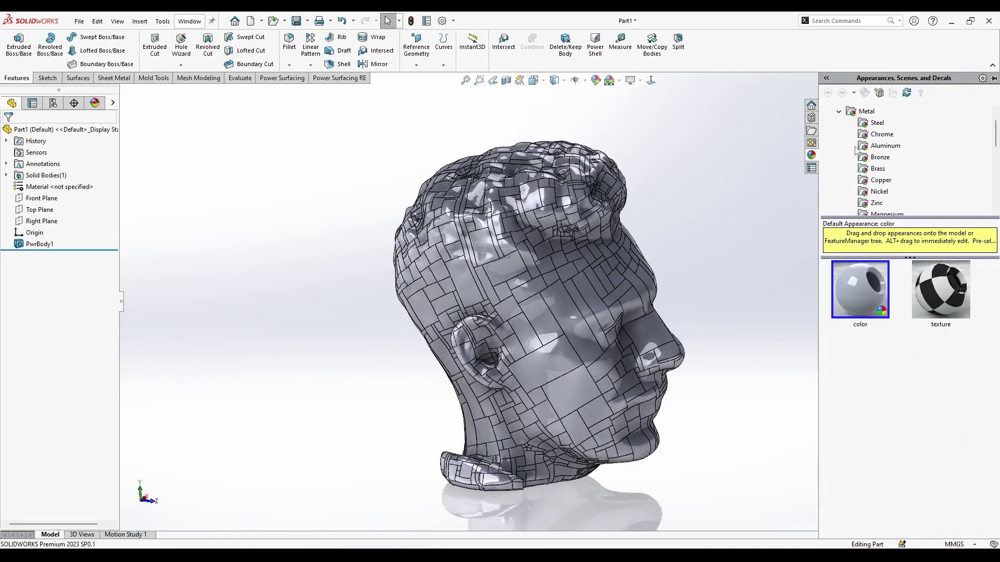
scroll(852, 134, up, 1)
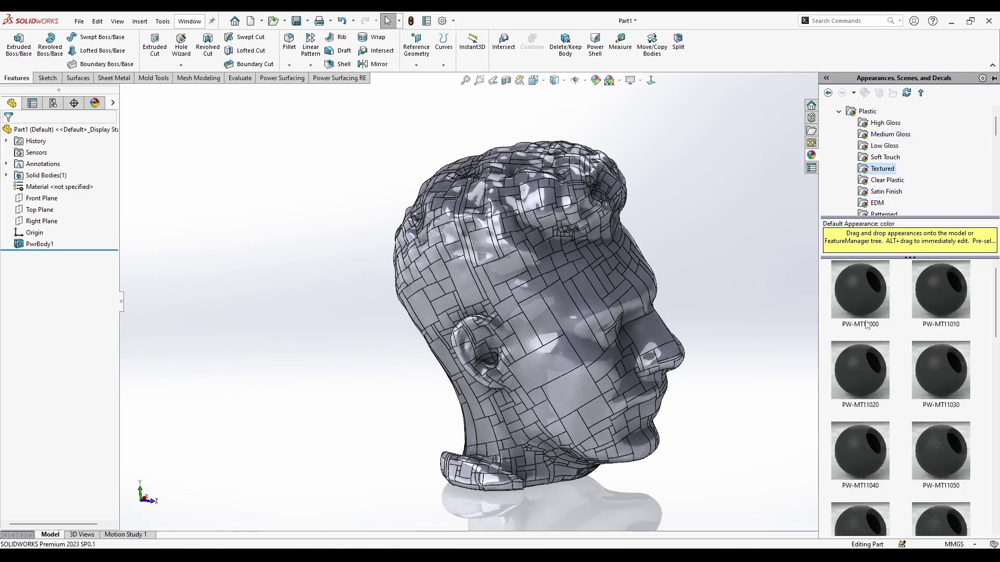
drag(834, 295, 588, 319)
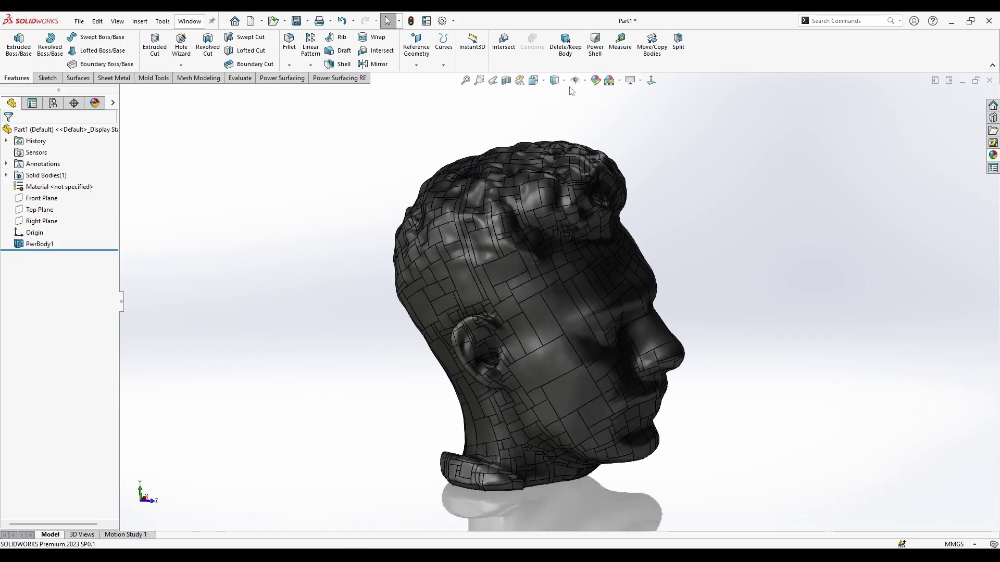
Step: Display the head shaded without its edges
click(557, 110)
mouse_move(683, 197)
middle_down()
mouse_move(553, 194)
mouse_move(644, 232)
middle_up()
scroll(638, 285, down, 1)
Step: Inspect the inside of the head with temporary section views through the Front Plane and the Top Plane, and close without keeping a section
click(506, 80)
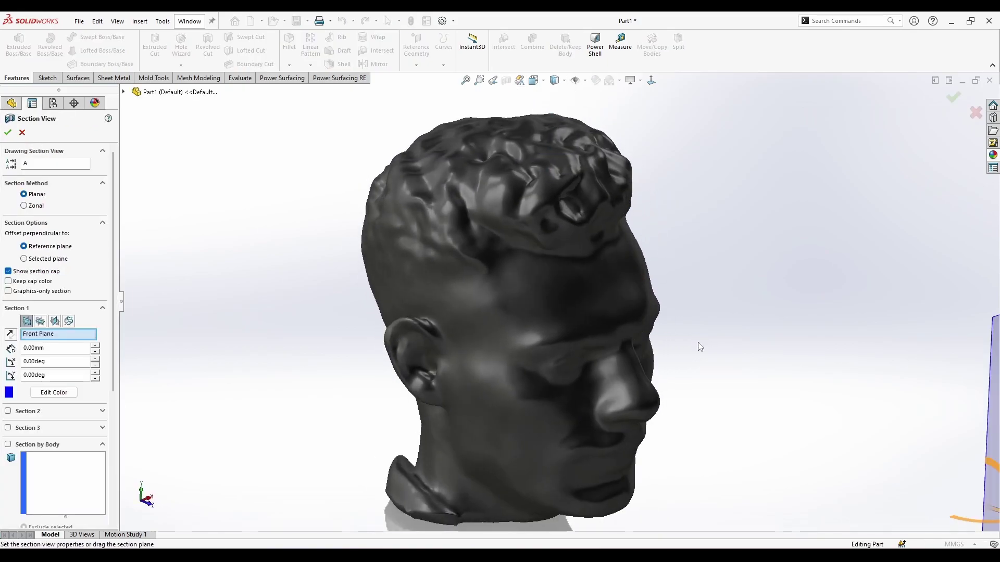
drag(983, 525, 459, 350)
middle_drag(459, 350, 753, 356)
drag(544, 419, 509, 393)
click(41, 322)
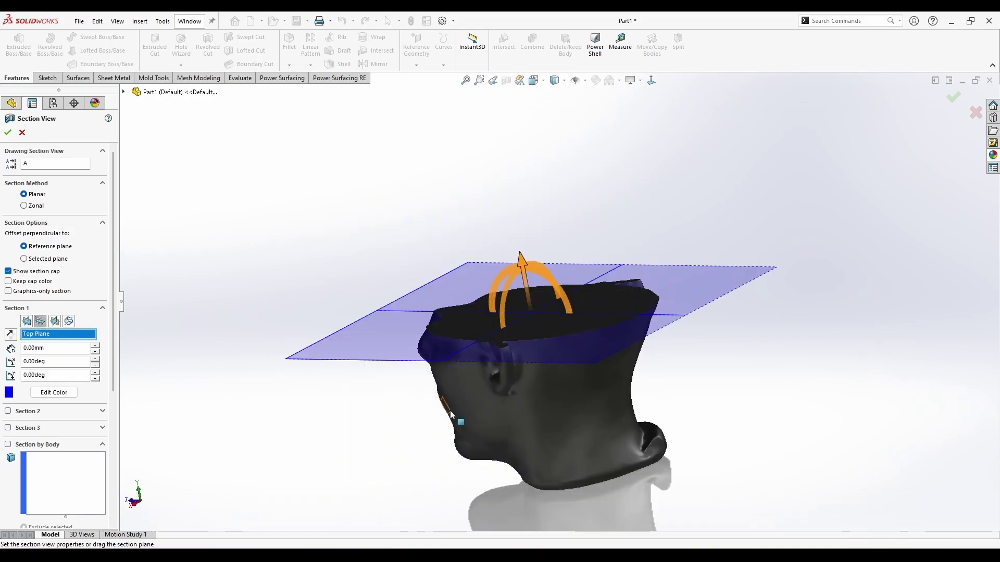
middle_drag(451, 412, 656, 392)
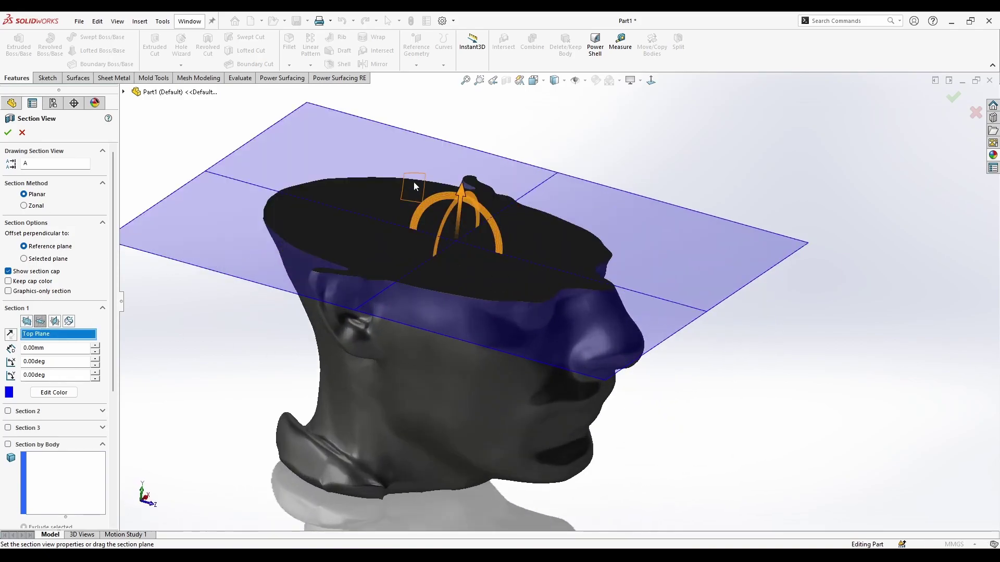
drag(414, 183, 536, 89)
click(21, 132)
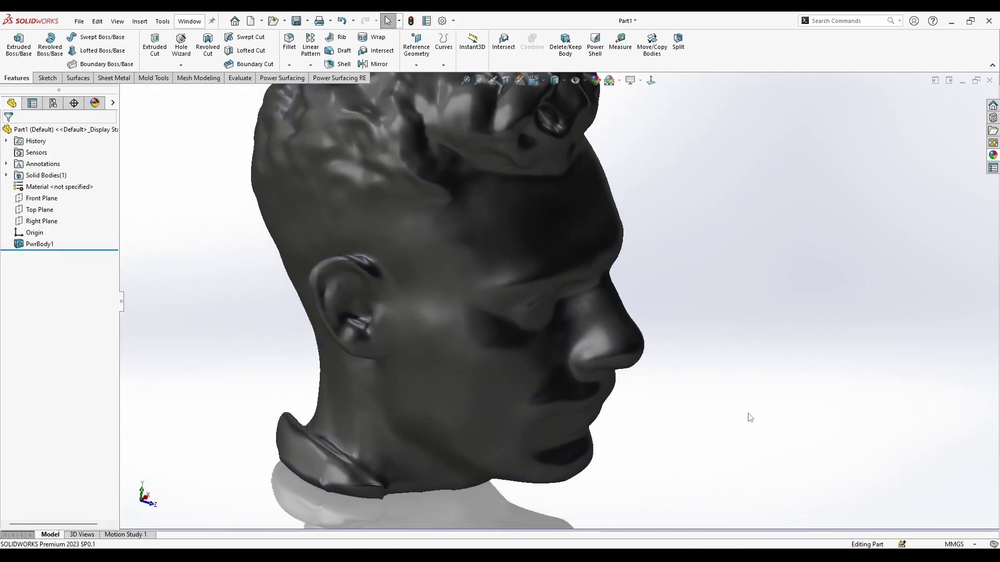
Step: Examine the surface of the solid head from several sides and distances
middle_drag(748, 416, 481, 442)
scroll(453, 222, down, 2)
middle_drag(457, 224, 727, 392)
scroll(431, 384, down, 2)
scroll(431, 385, up, 3)
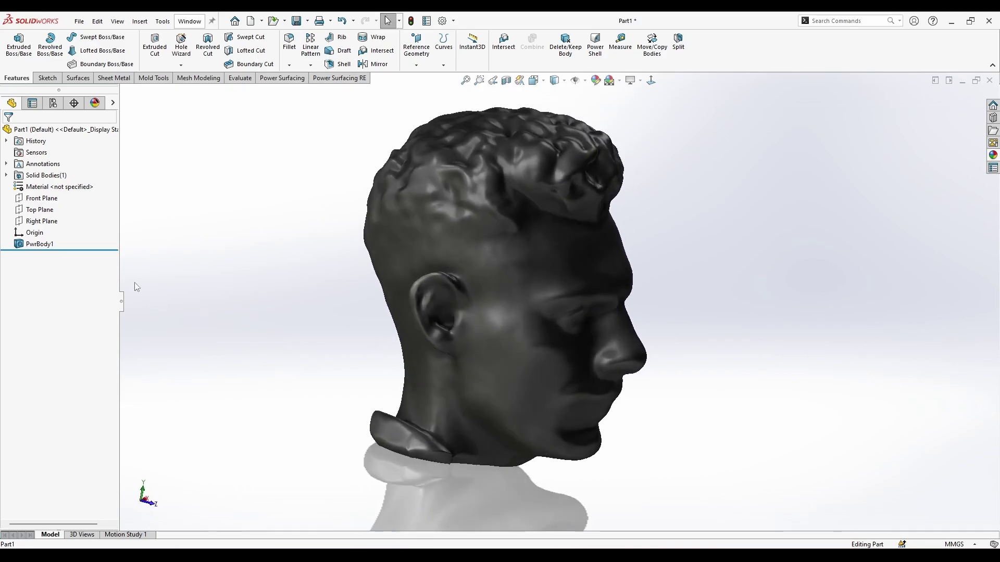
middle_drag(244, 284, 201, 305)
scroll(292, 422, up, 1)
scroll(381, 420, down, 1)
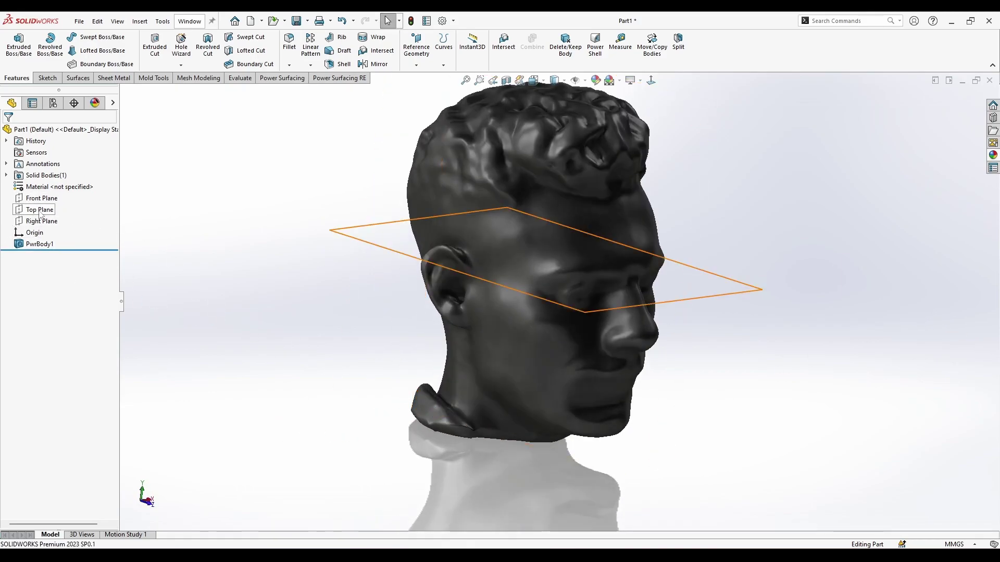
Step: Create a reference plane parallel to the Top Plane, about 158 mm below it, under the neck
right_click(39, 210)
click(288, 397)
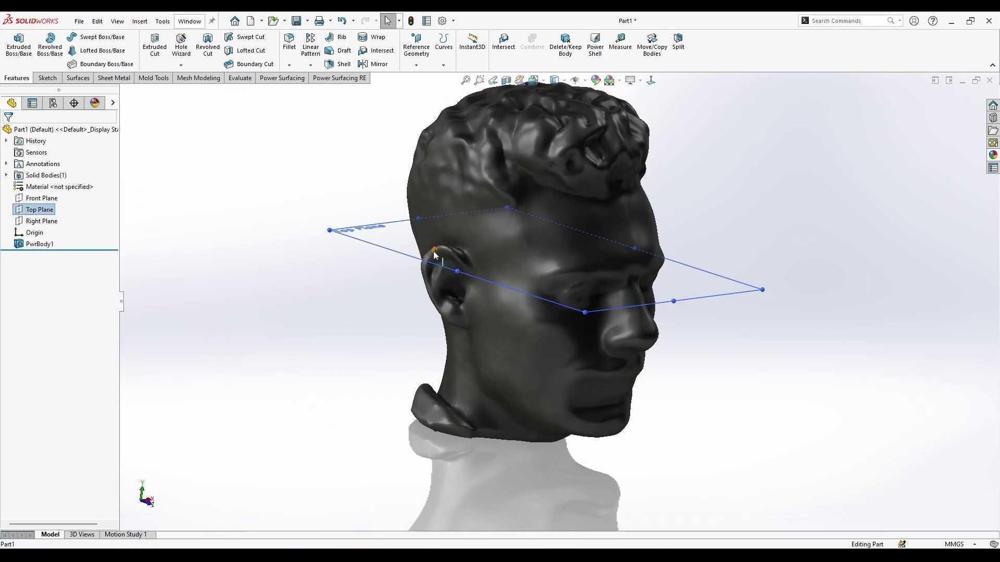
ctrl+drag(395, 256, 391, 284)
ctrl+drag(386, 405, 396, 449)
click(9, 134)
Step: Sketch a circle of about 129 mm radius on the new plane below the neck, centred on the head
right_click(367, 421)
right_click(367, 420)
click(373, 403)
click(90, 38)
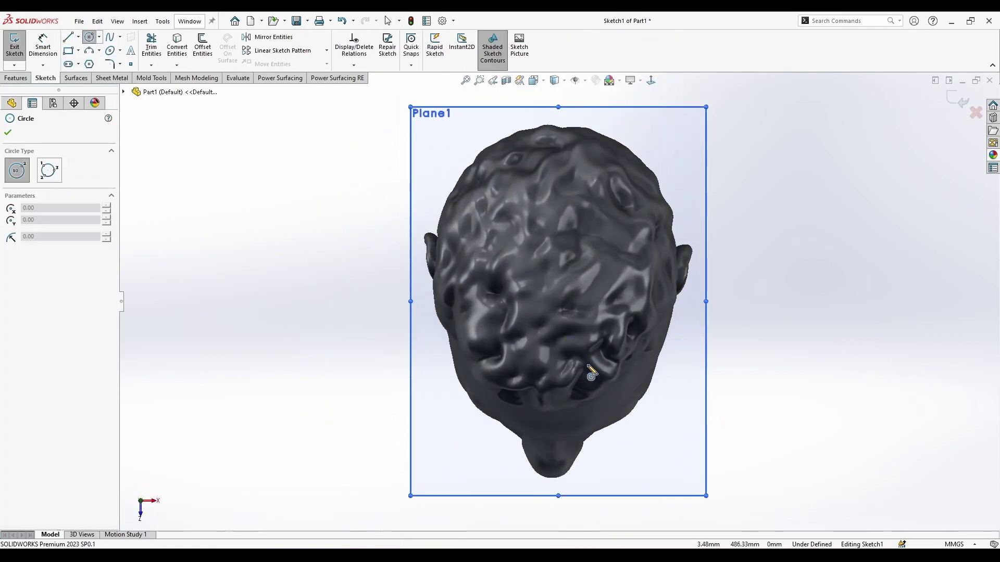
click(556, 308)
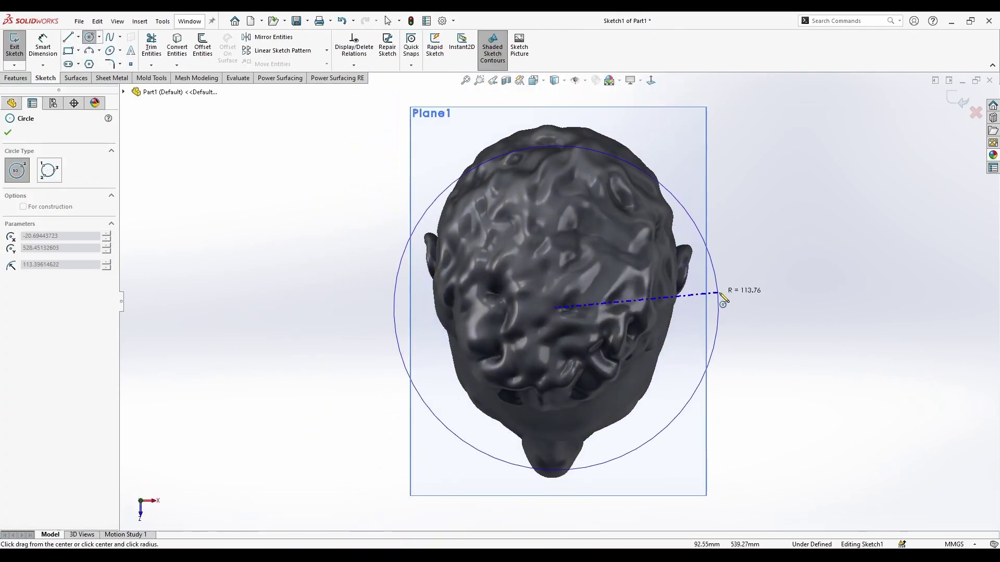
click(746, 331)
Step: View the sketch from below and enlarge the circle to a radius of about 151 mm
mouse_move(797, 408)
middle_down()
mouse_move(786, 237)
mouse_move(712, 274)
mouse_move(704, 148)
mouse_move(714, 123)
middle_up()
click(651, 81)
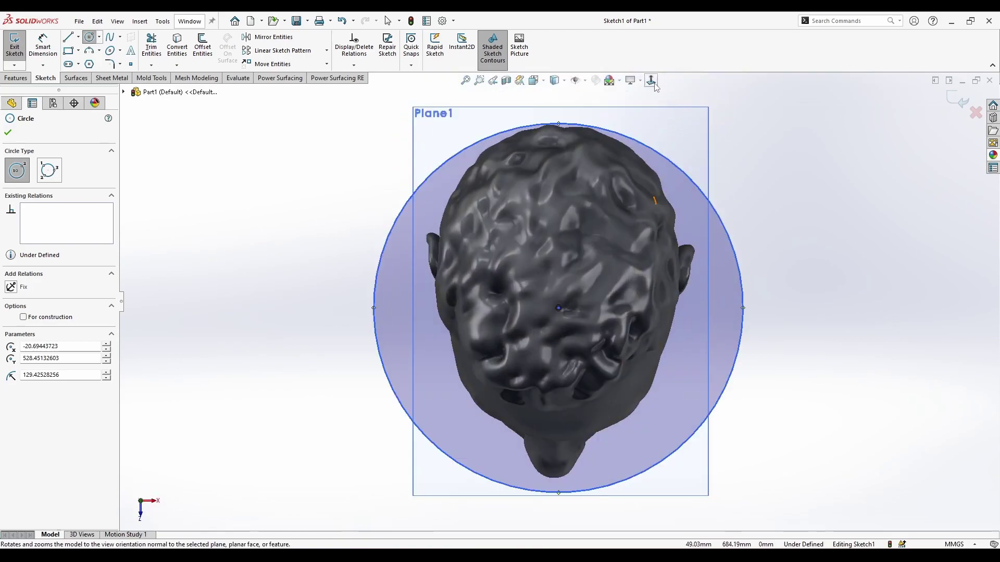
click(651, 81)
click(559, 296)
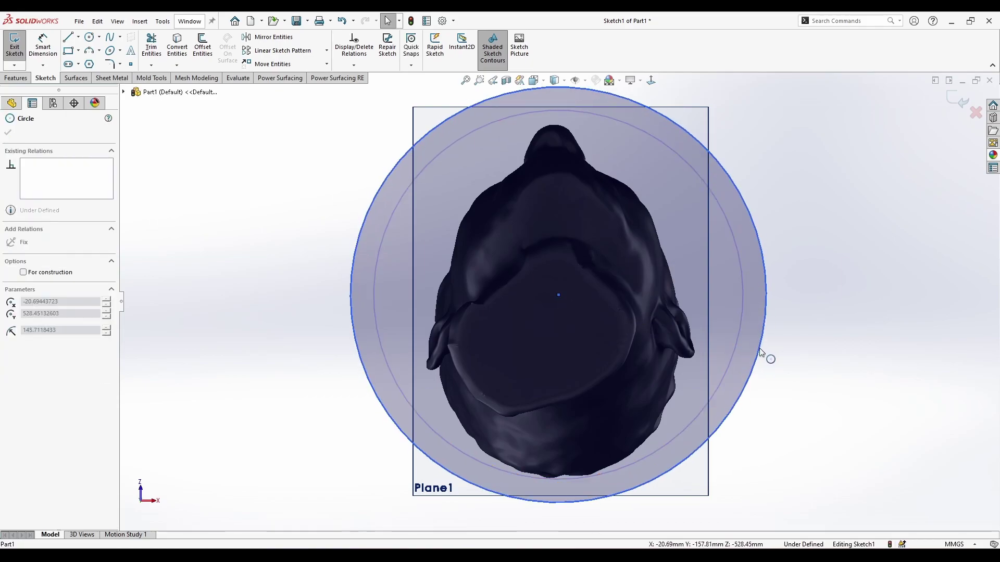
click(766, 350)
Step: Extrude the circle upward into a round base merged with the head, with its top face above the neck's lower rim and below the chin
click(16, 78)
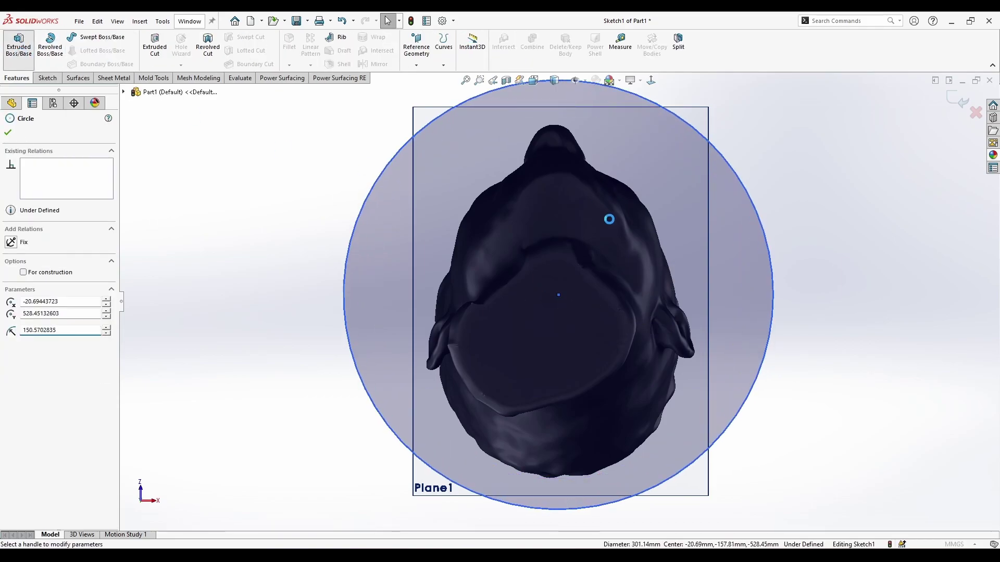
click(18, 45)
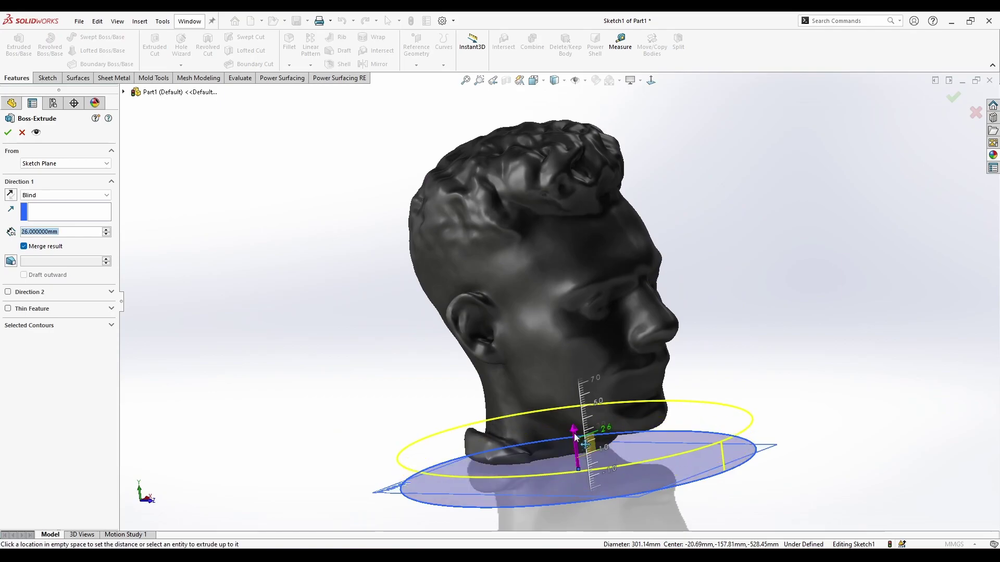
drag(575, 435, 589, 420)
middle_drag(593, 418, 753, 374)
scroll(612, 459, down, 3)
drag(522, 387, 520, 411)
middle_drag(577, 402, 543, 428)
drag(573, 386, 570, 392)
middle_drag(570, 392, 589, 369)
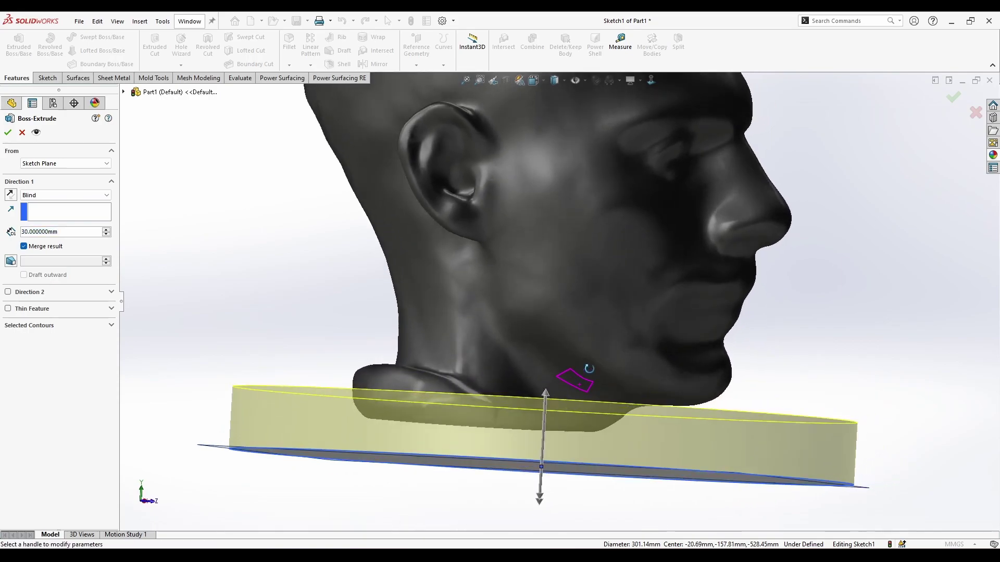
drag(543, 405, 545, 414)
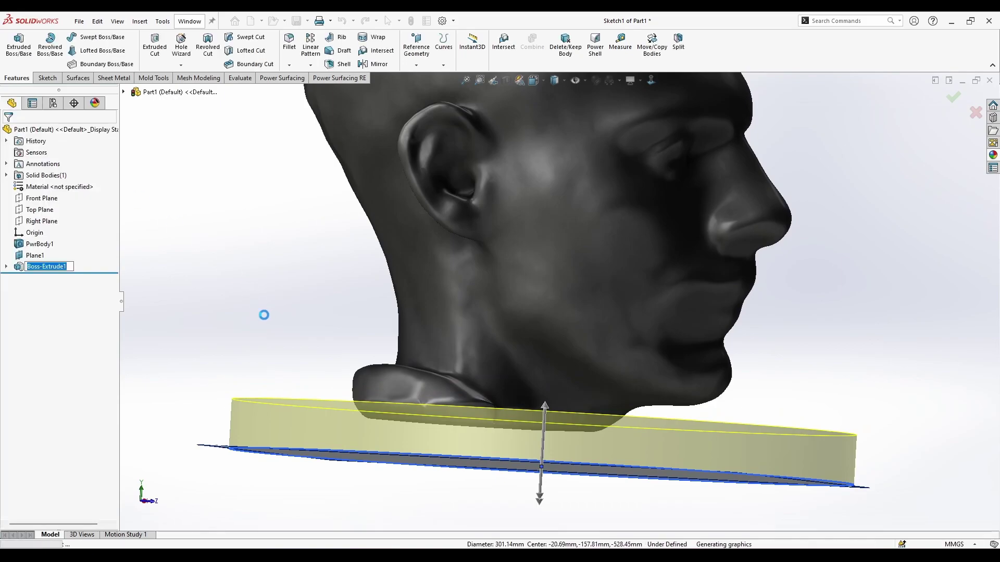
Step: Chamfer the outer top edge of the round base with a distance of 10 mm at 45 degrees
middle_drag(395, 392, 503, 135)
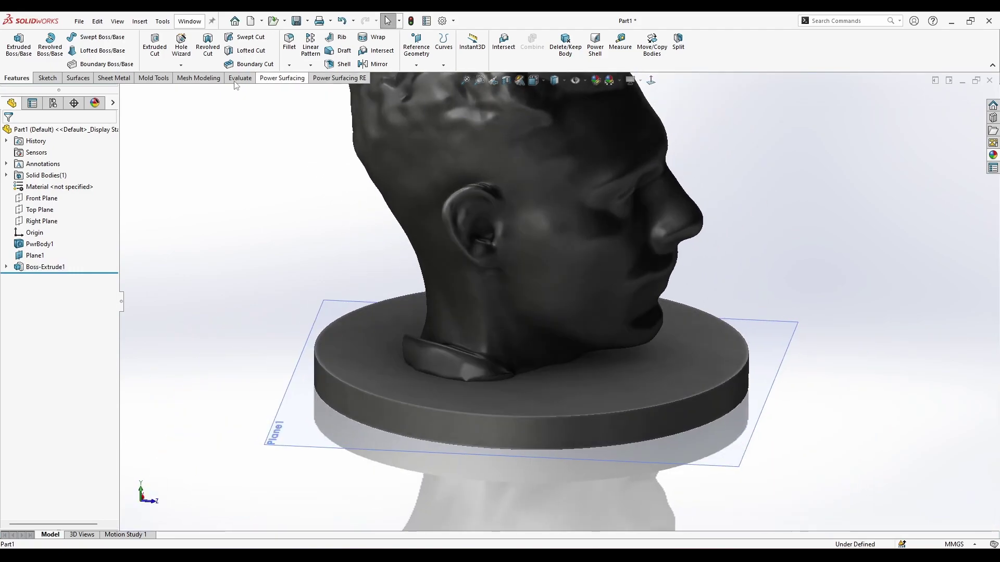
key(c)
click(380, 395)
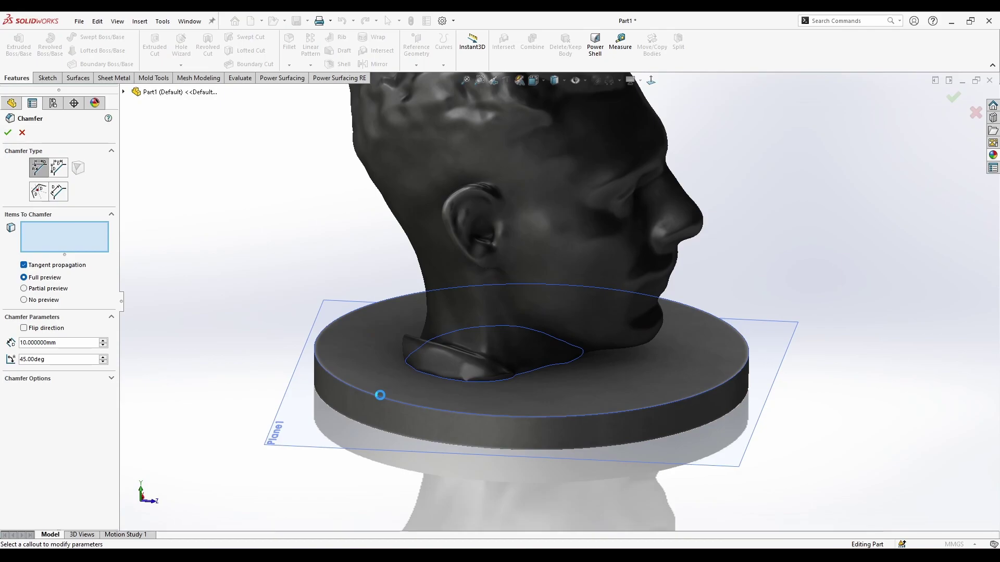
click(371, 382)
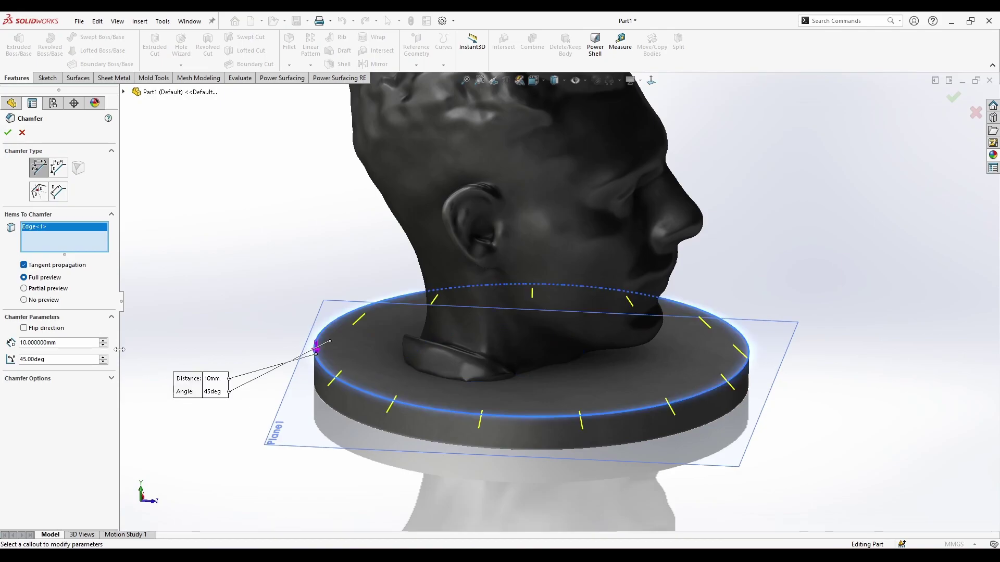
middle_drag(370, 381, 383, 333)
click(7, 133)
Step: Examine the head on its chamfered base from several sides
scroll(696, 308, up, 3)
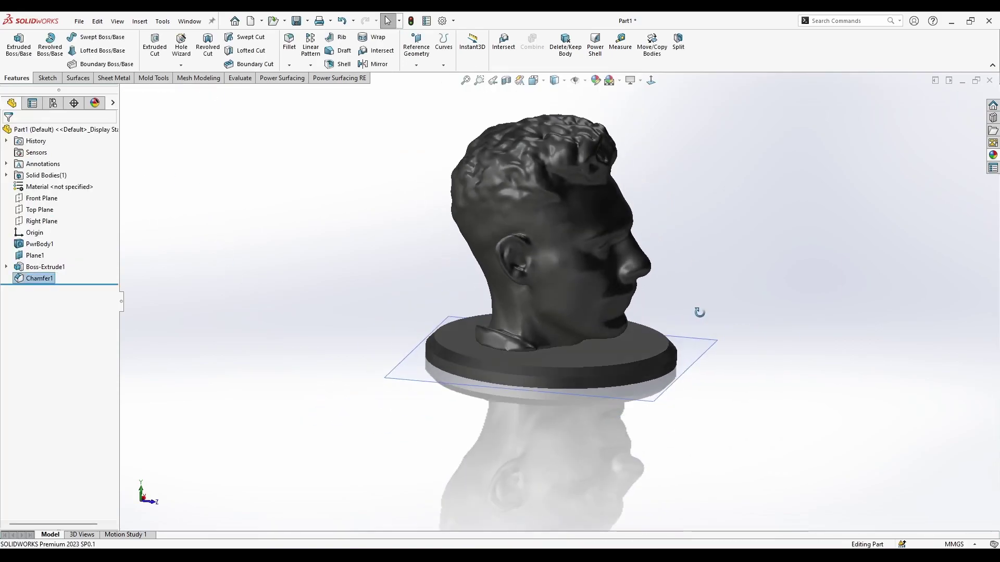
middle_drag(696, 308, 778, 299)
scroll(777, 299, up, 1)
scroll(575, 317, down, 3)
middle_drag(564, 323, 603, 336)
scroll(603, 336, up, 3)
scroll(660, 436, up, 2)
click(661, 437)
middle_drag(660, 436, 601, 260)
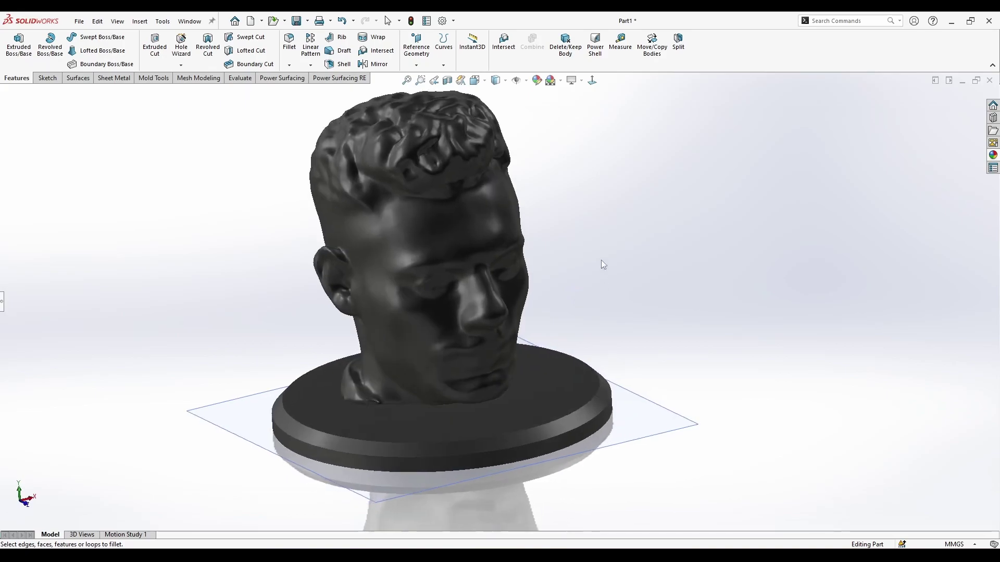
Step: Turn on shadows and perspective for the model display and bring back the feature tree
click(560, 82)
click(604, 109)
click(559, 81)
click(599, 134)
mouse_move(626, 228)
middle_down()
mouse_move(627, 212)
mouse_move(627, 240)
middle_up()
click(2, 307)
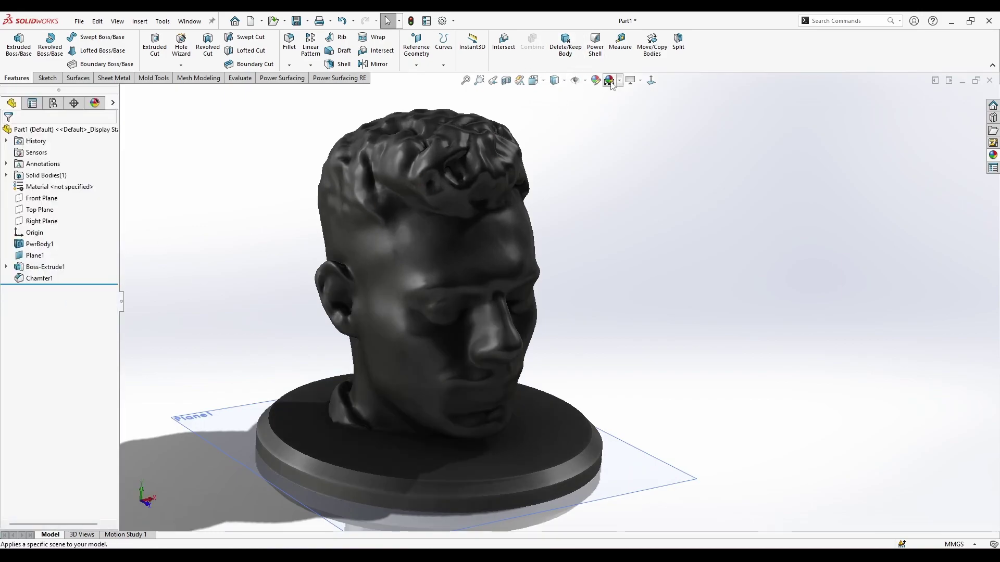